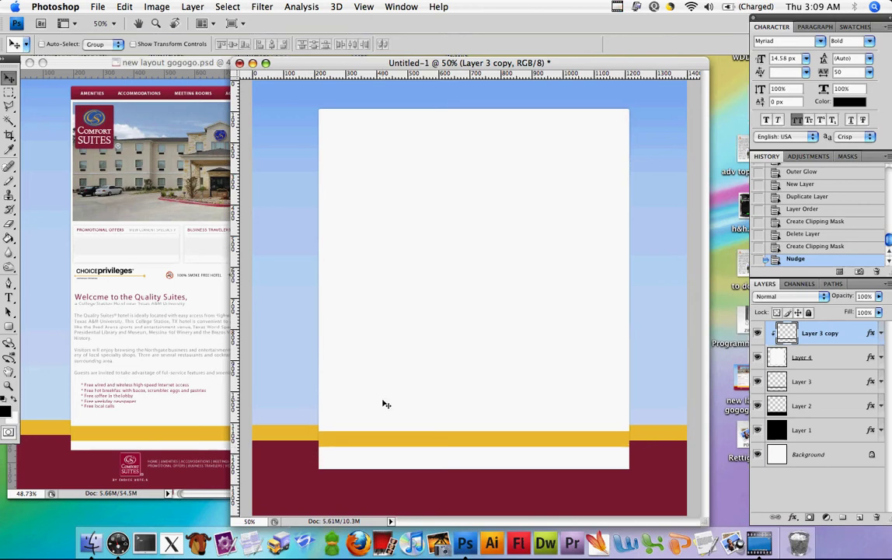
Arrange the Untitled-1 mockup window beside the Comfort Suites reference layout for comparison
{"action": "left_click_drag", "start_coordinate": [513, 62], "coordinate": [581, 55]}
{"action": "left_click", "coordinate": [285, 63]}
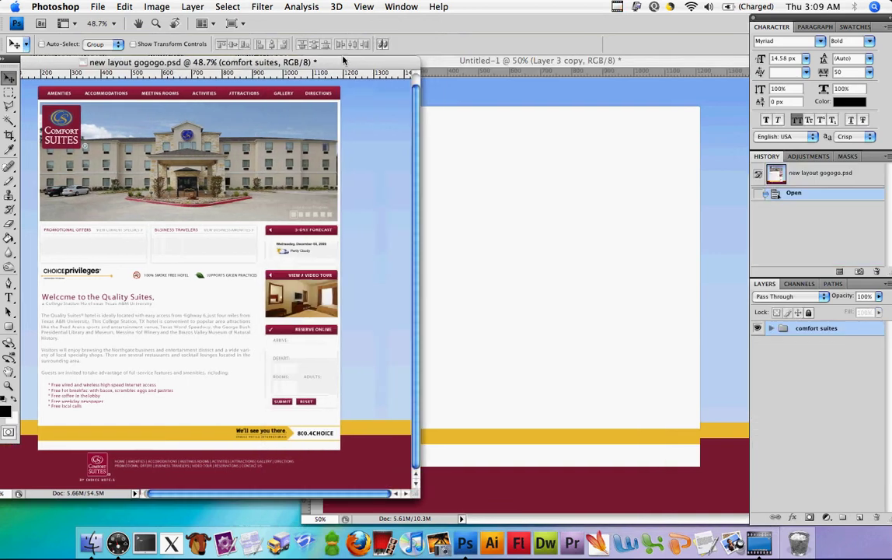
{"action": "left_click_drag", "start_coordinate": [510, 62], "coordinate": [572, 59]}
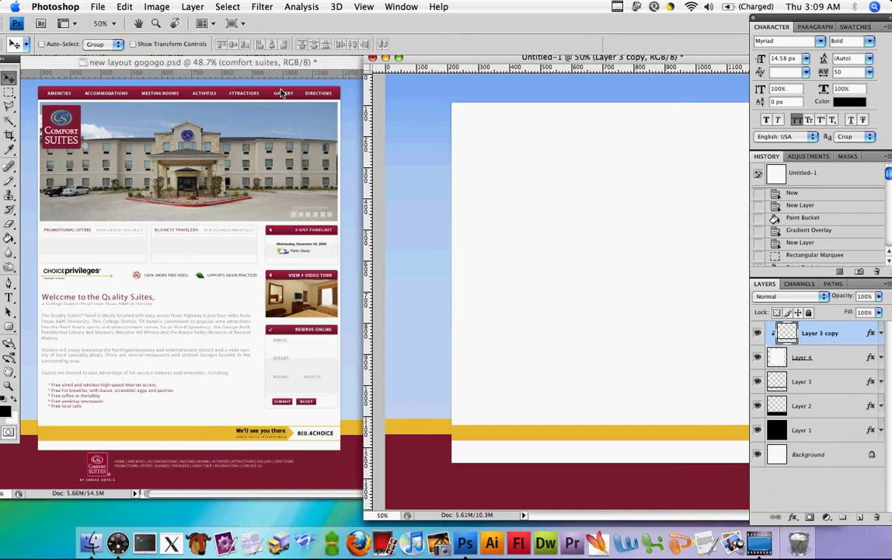
{"action": "left_click", "coordinate": [303, 72]}
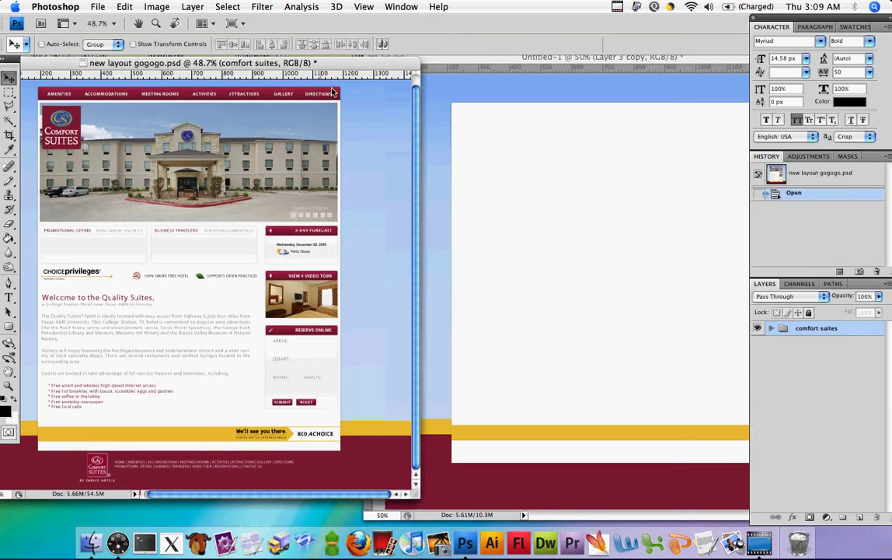
{"action": "left_click_drag", "start_coordinate": [476, 66], "coordinate": [436, 71]}
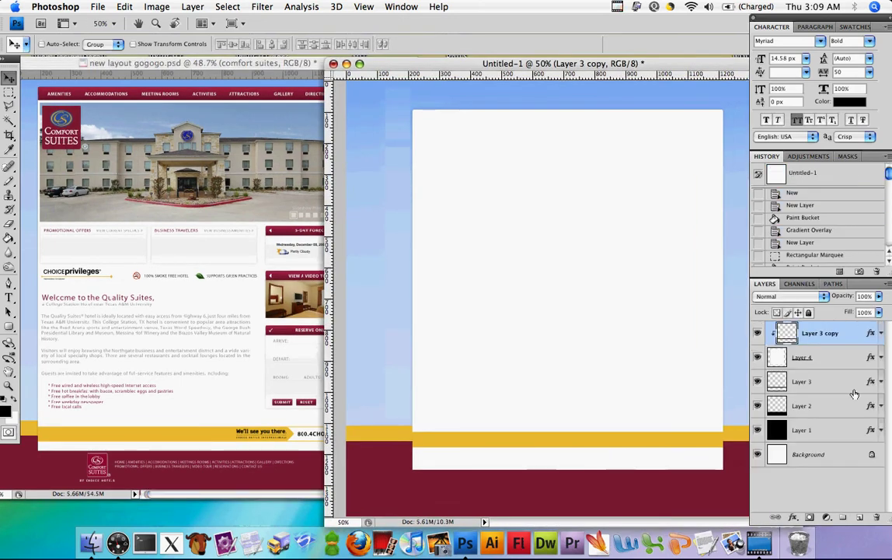
Add Layer 5 above Layer 3 copy, zoom into the reference layout, and return to Untitled-1
{"action": "left_click", "coordinate": [859, 519]}
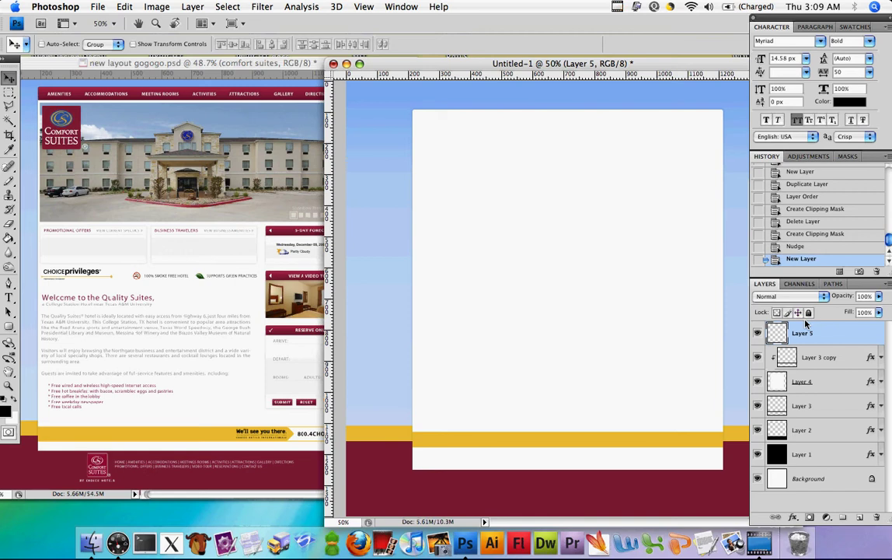
{"action": "left_click", "coordinate": [270, 113]}
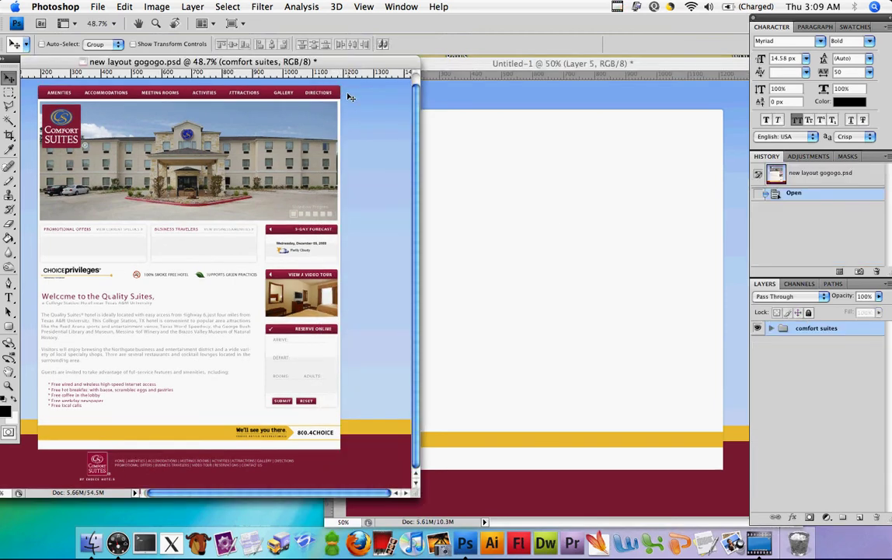
{"action": "scroll", "coordinate": [340, 93], "scroll_direction": "up", "scroll_amount": 5}
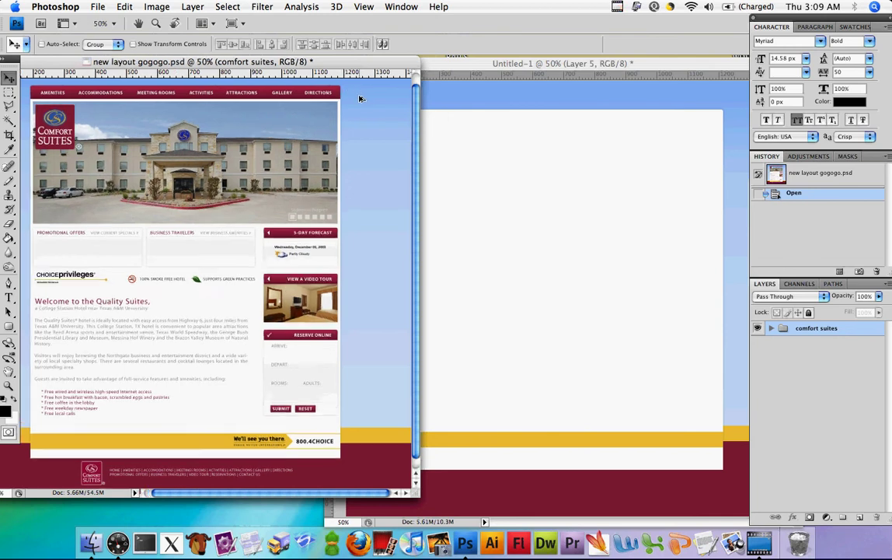
{"action": "scroll", "coordinate": [330, 117], "scroll_direction": "up", "scroll_amount": 5}
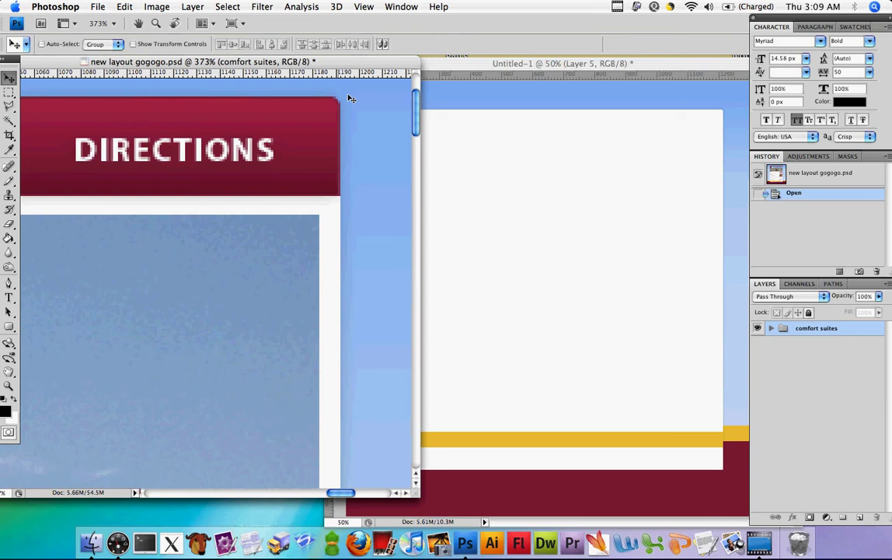
{"action": "left_click", "coordinate": [423, 73]}
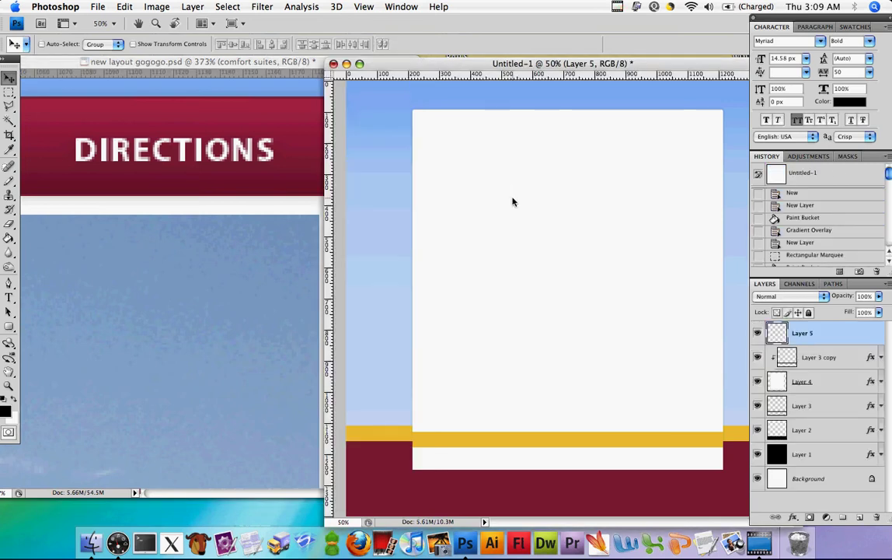
{"action": "left_click_drag", "start_coordinate": [613, 68], "coordinate": [545, 70]}
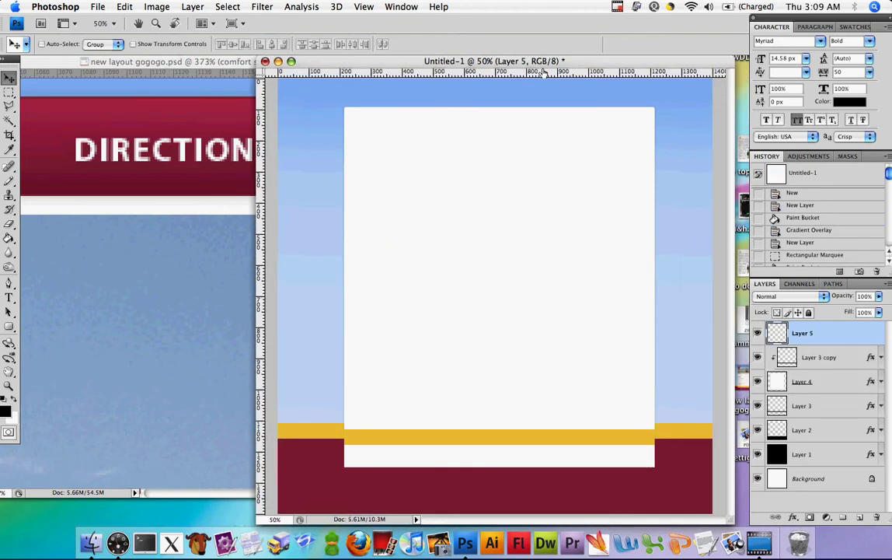
Load the white content box's outline as a selection from Layer 4's thumbnail
{"action": "left_click", "coordinate": [780, 384], "text": "super"}
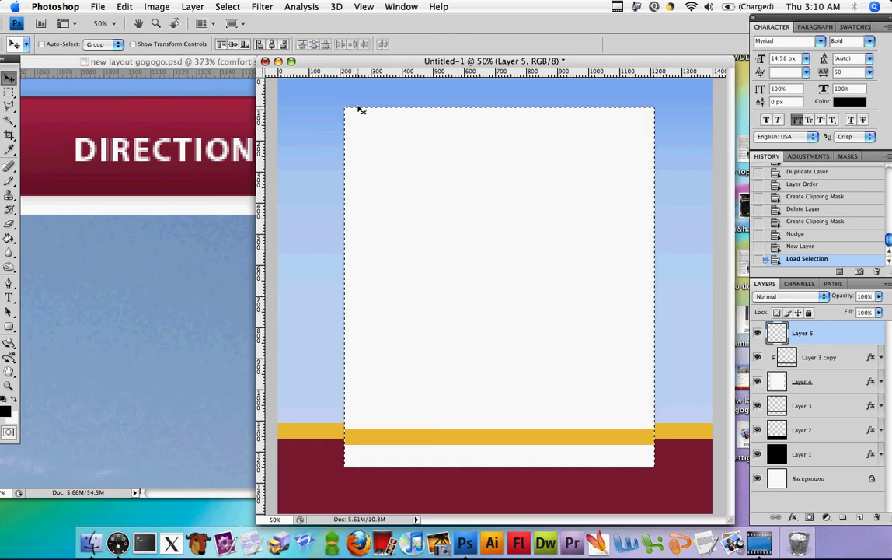
{"action": "scroll", "coordinate": [350, 112], "scroll_direction": "up", "scroll_amount": 10}
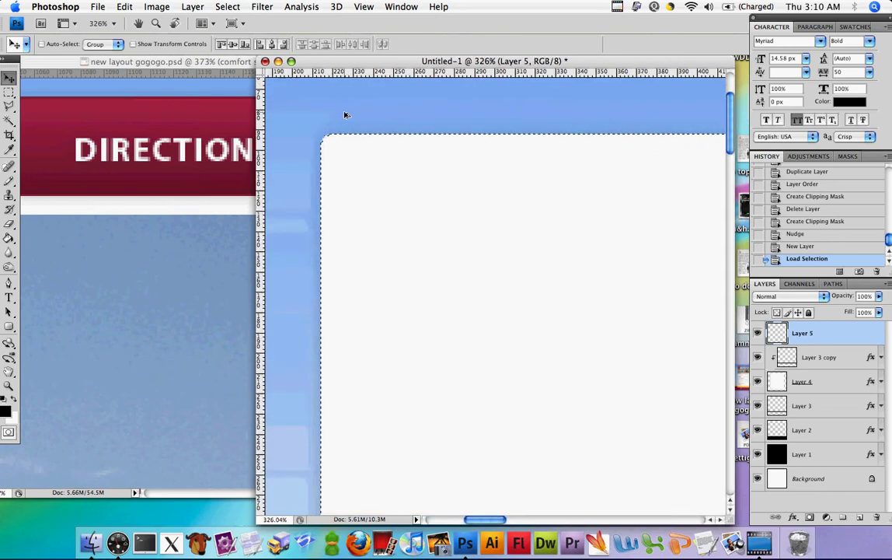
{"action": "scroll", "coordinate": [318, 175], "scroll_direction": "down", "scroll_amount": 5}
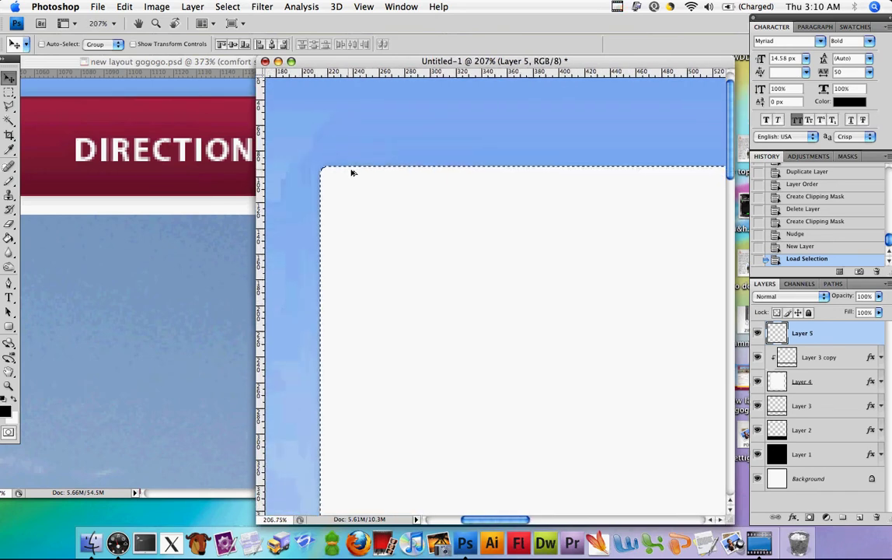
{"action": "scroll", "coordinate": [373, 175], "scroll_direction": "down", "scroll_amount": 5}
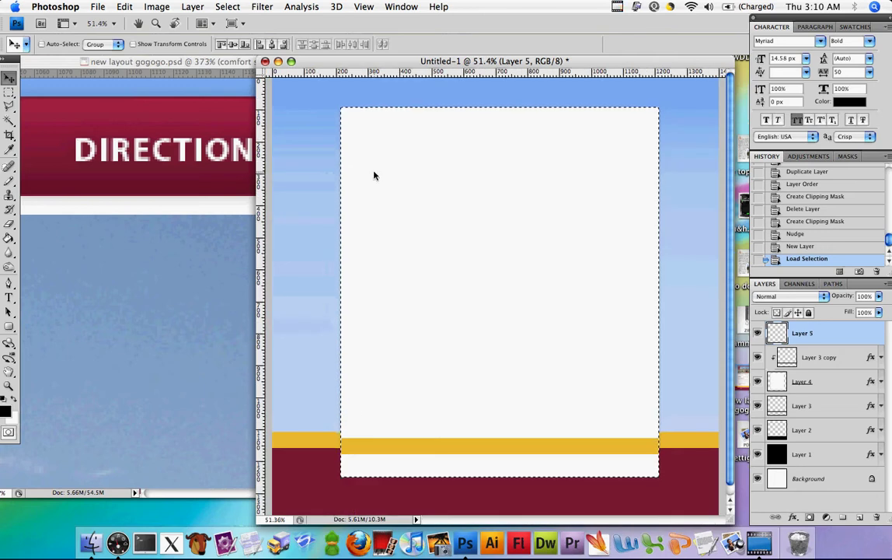
Subtract everything but a thin top strip from the selection with the Rectangular Marquee
{"action": "left_click", "coordinate": [9, 91]}
{"action": "left_click", "coordinate": [109, 89]}
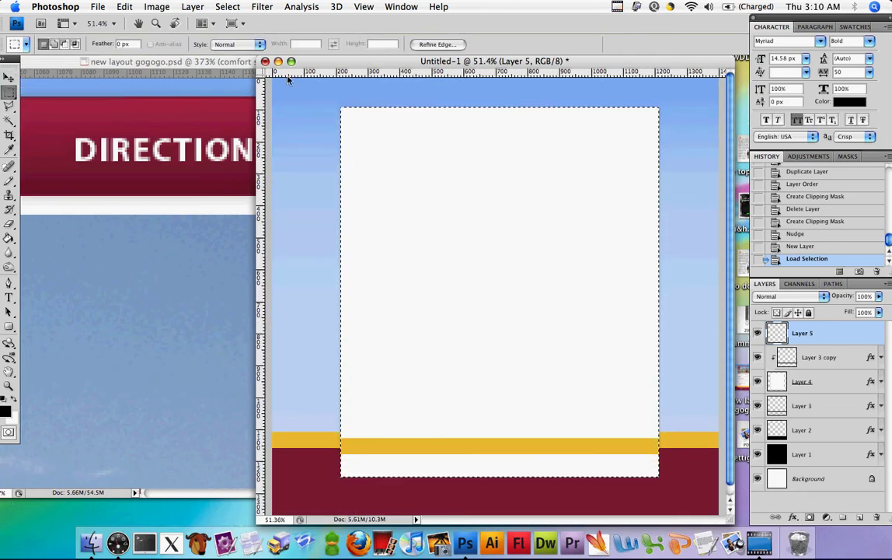
{"action": "left_click_drag", "start_coordinate": [325, 64], "coordinate": [270, 66]}
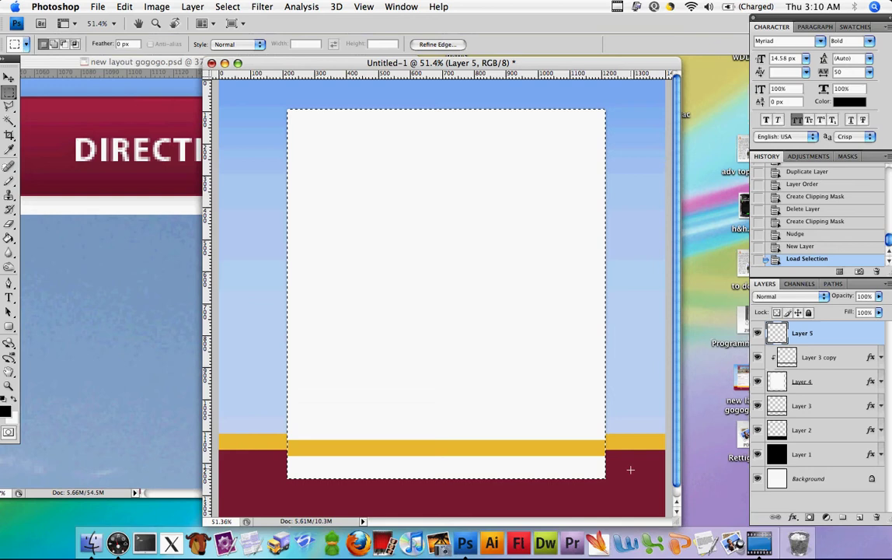
{"action": "key", "text": "alt"}
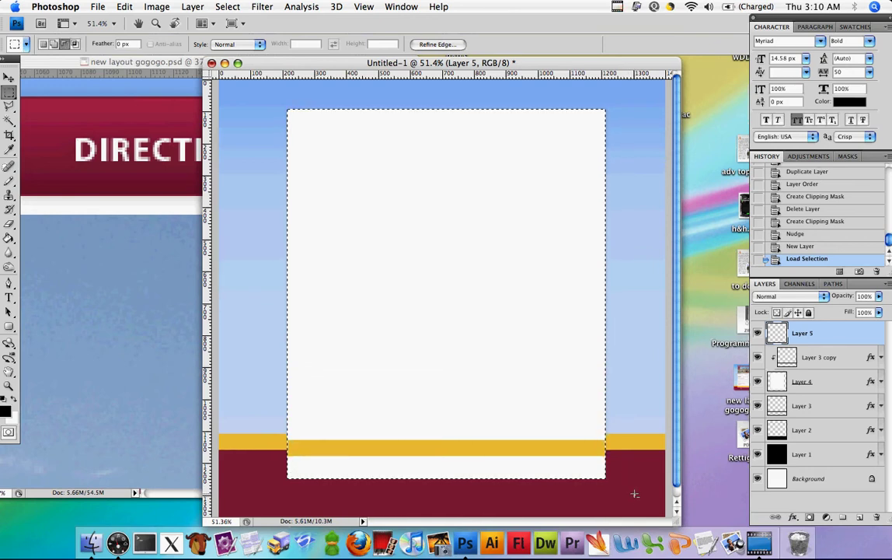
{"action": "left_click_drag", "start_coordinate": [518, 357], "coordinate": [346, 196]}
{"action": "left_click_drag", "start_coordinate": [282, 163], "coordinate": [264, 139]}
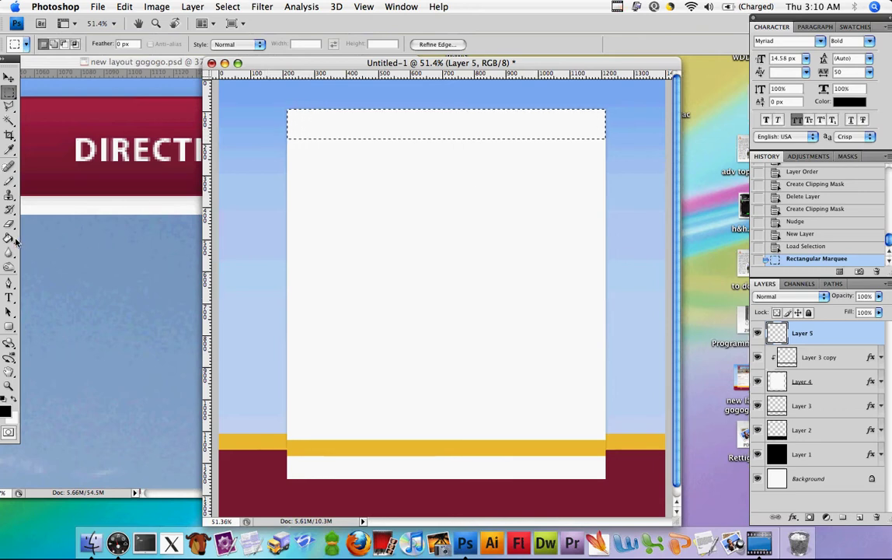
Fill the top strip black with the Paint Bucket on Layer 5 and deselect
{"action": "left_click_drag", "start_coordinate": [9, 237], "coordinate": [114, 236]}
{"action": "left_click", "coordinate": [341, 123]}
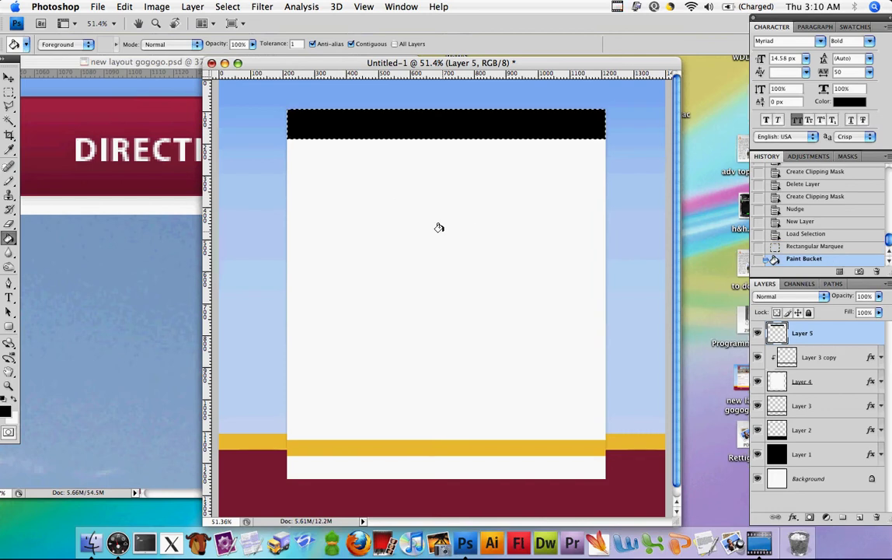
{"action": "key", "text": "super+d"}
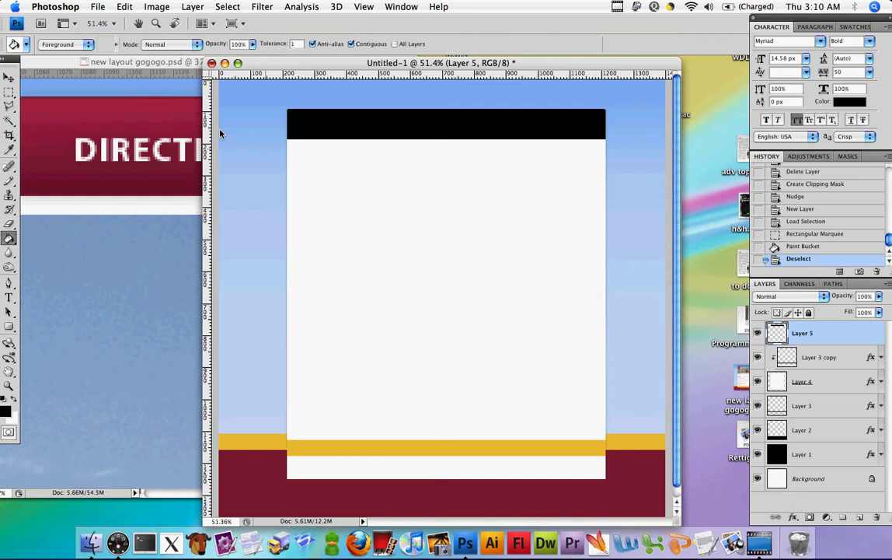
Start scaling the black bar with Edit > Transform > Scale
{"action": "left_click", "coordinate": [10, 77]}
{"action": "left_click_drag", "start_coordinate": [231, 61], "coordinate": [267, 60]}
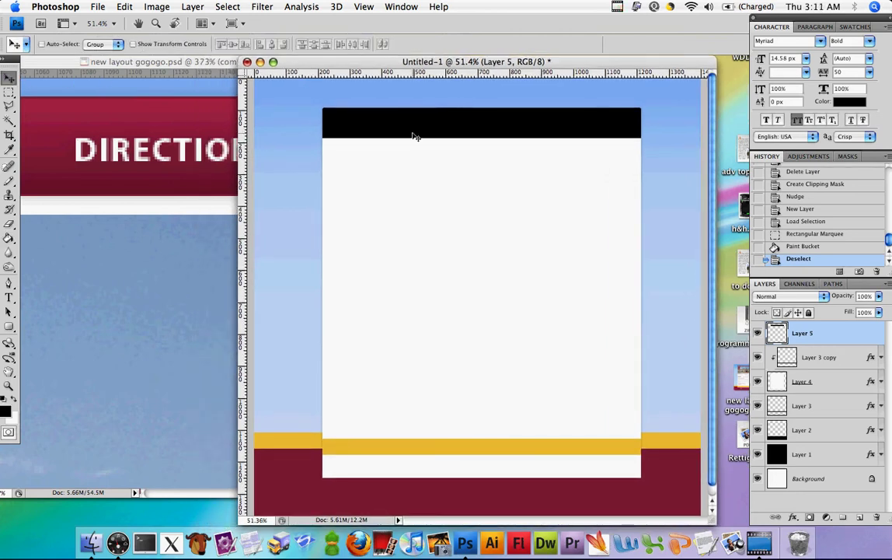
{"action": "left_click", "coordinate": [124, 6]}
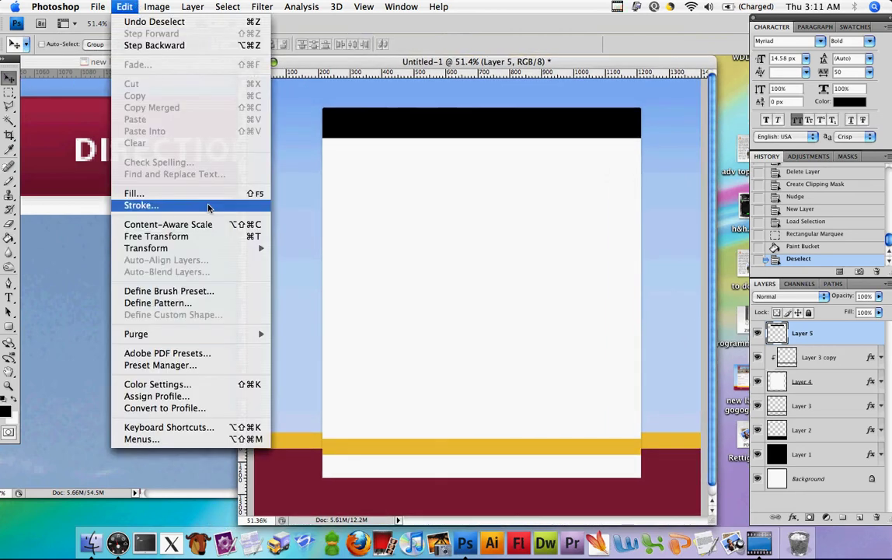
{"action": "mouse_move", "coordinate": [233, 248]}
{"action": "left_click", "coordinate": [289, 262]}
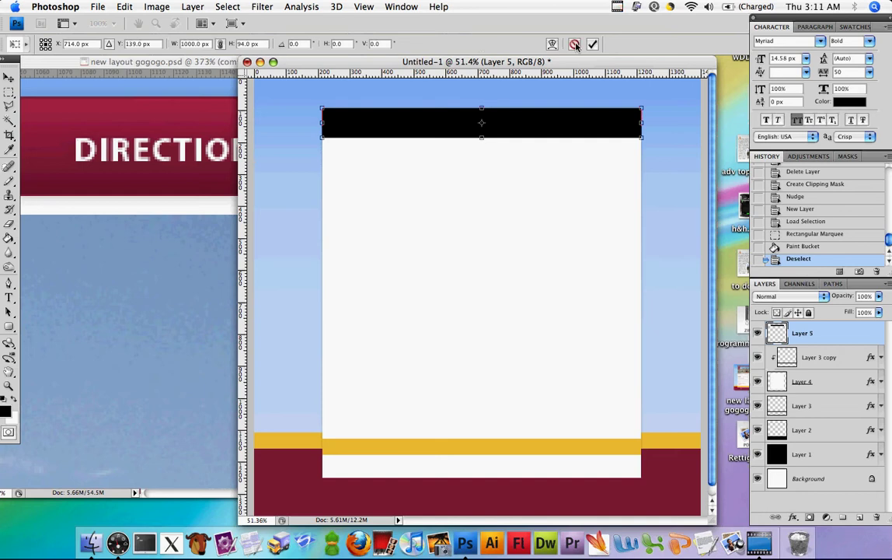
Cancel the scale and delete a marquee band from the bottom of the black bar
{"action": "left_click", "coordinate": [574, 44]}
{"action": "left_click", "coordinate": [9, 92]}
{"action": "left_click", "coordinate": [66, 90]}
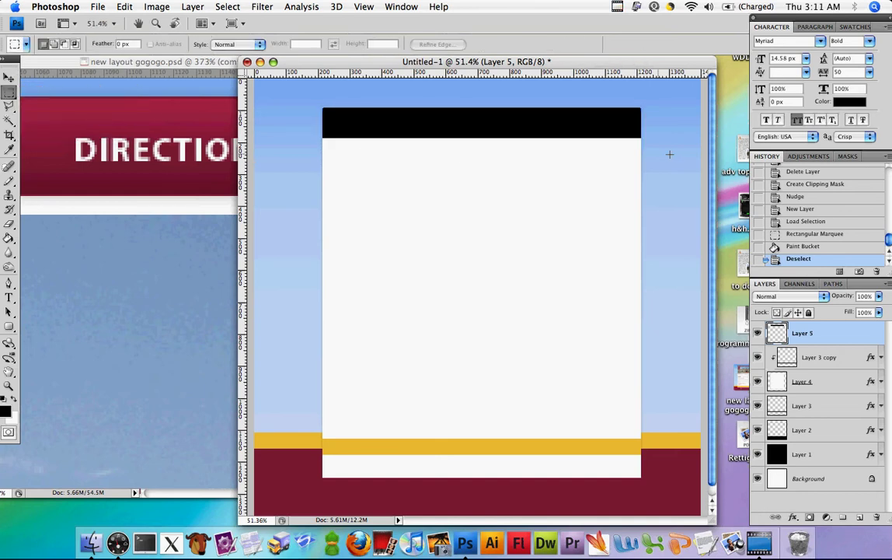
{"action": "left_click_drag", "start_coordinate": [376, 137], "coordinate": [271, 133]}
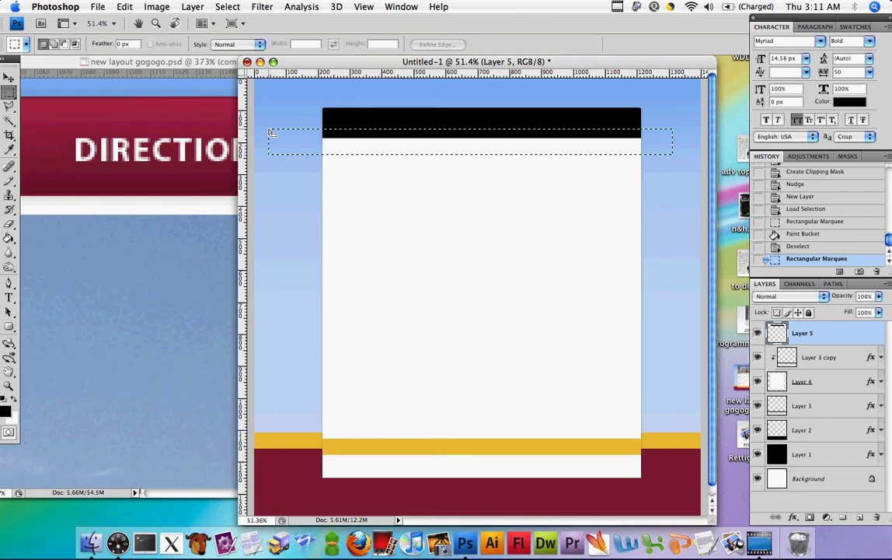
{"action": "key", "text": "Up"}
{"action": "key", "text": "Up"}
{"action": "key", "text": "Up"}
{"action": "key", "text": "Up"}
{"action": "key", "text": "Up"}
{"action": "key", "text": "Up"}
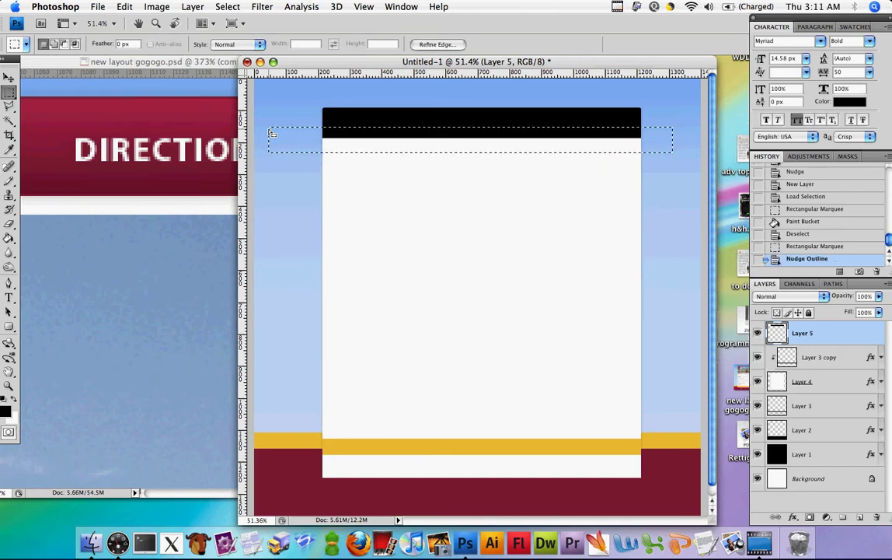
{"action": "key", "text": "Delete"}
{"action": "key", "text": "super+d"}
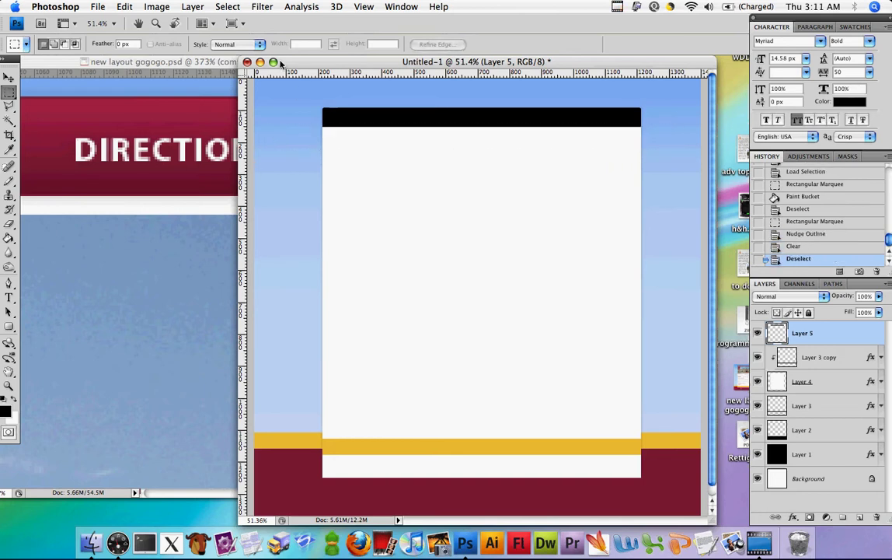
{"action": "key", "text": "super+t"}
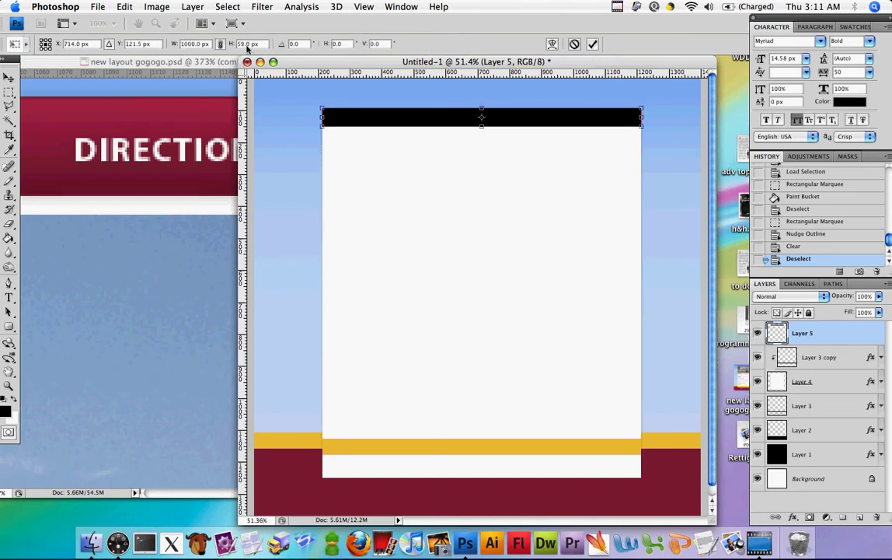
{"action": "left_click", "coordinate": [574, 44]}
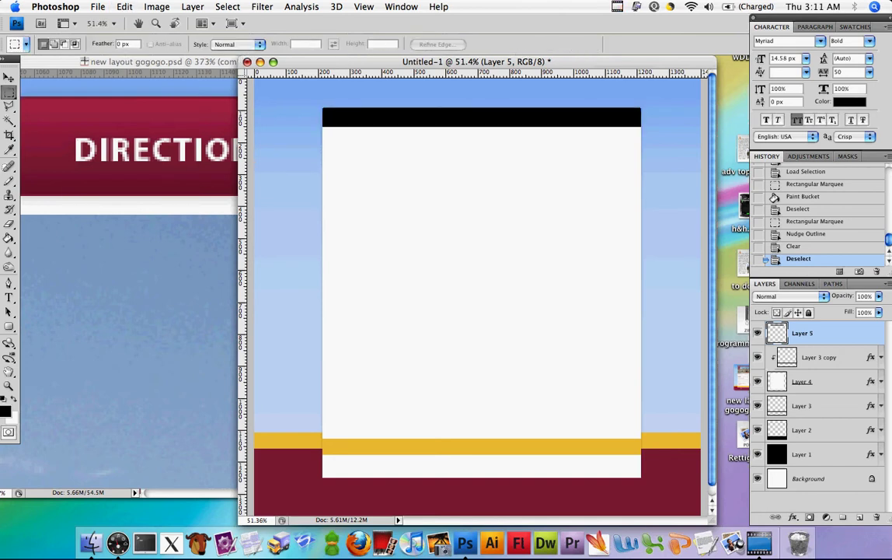
Trim two more strips off the bar's lower edge, checking its height until about 44 px
{"action": "left_click_drag", "start_coordinate": [658, 143], "coordinate": [262, 125]}
{"action": "key", "text": "Delete"}
{"action": "key", "text": "super+d"}
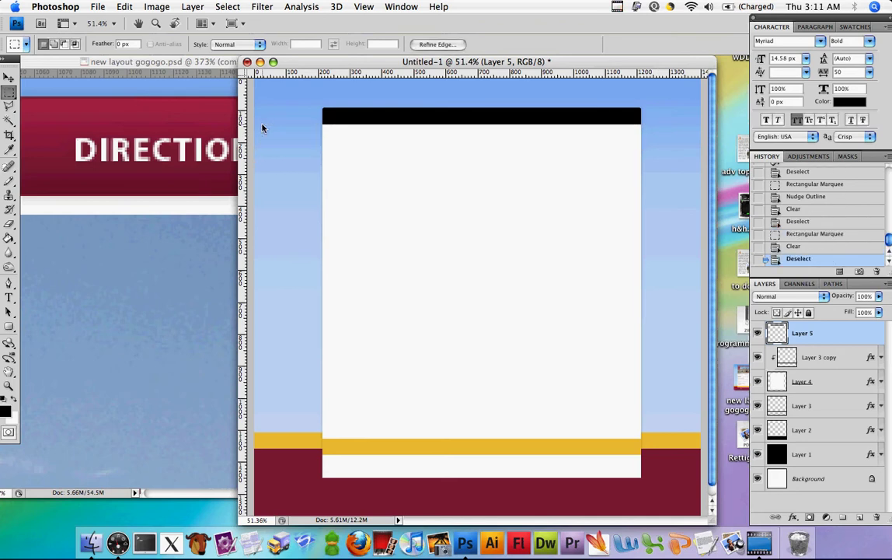
{"action": "key", "text": "super+t"}
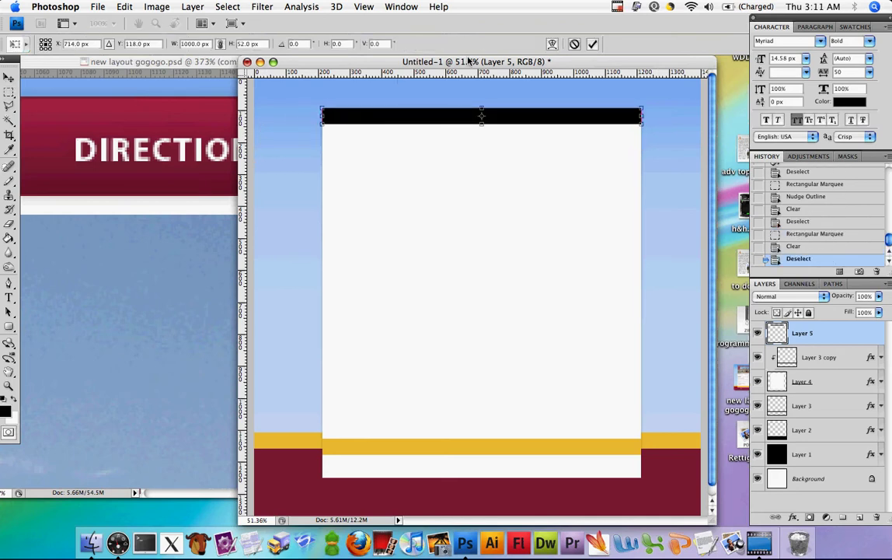
{"action": "left_click", "coordinate": [574, 45]}
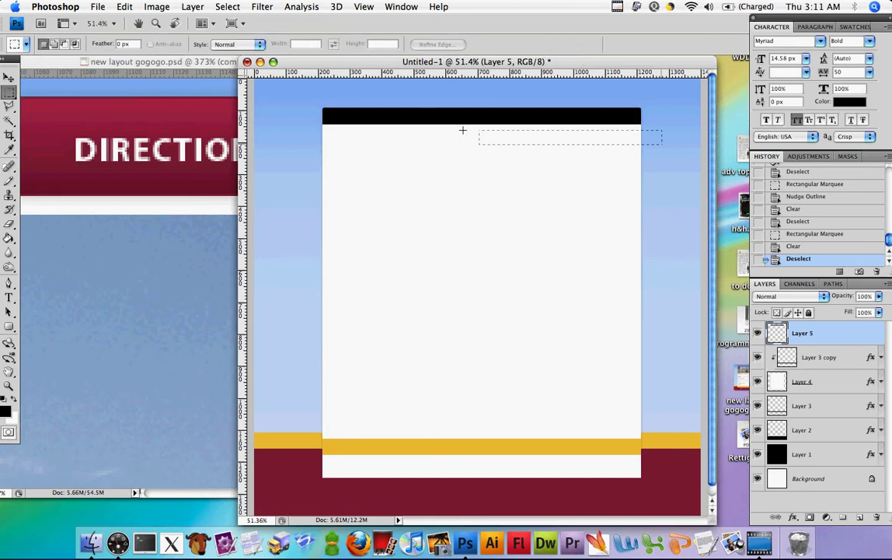
{"action": "mouse_move", "coordinate": [463, 130]}
{"action": "left_mouse_down"}
{"action": "mouse_move", "coordinate": [316, 130]}
{"action": "mouse_move", "coordinate": [298, 121]}
{"action": "left_mouse_up"}
{"action": "key", "text": "Delete"}
{"action": "key", "text": "super+d"}
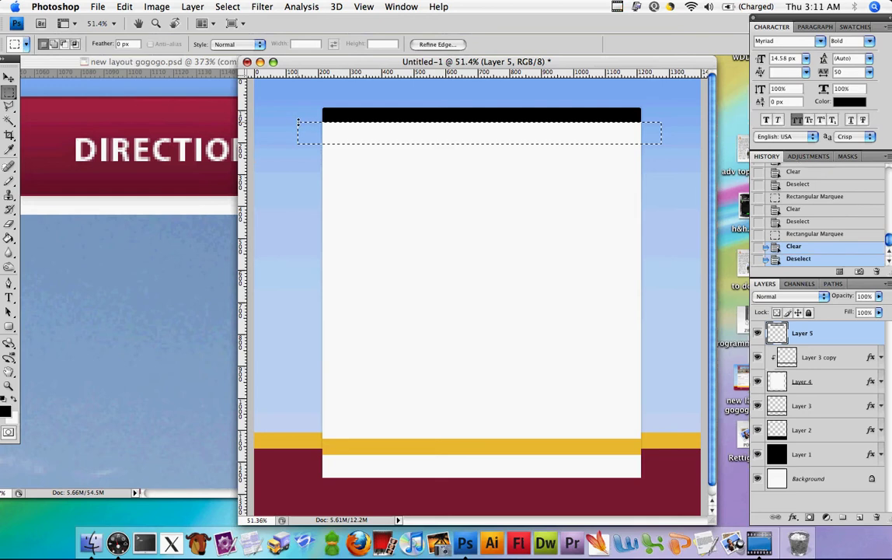
{"action": "key", "text": "super+t"}
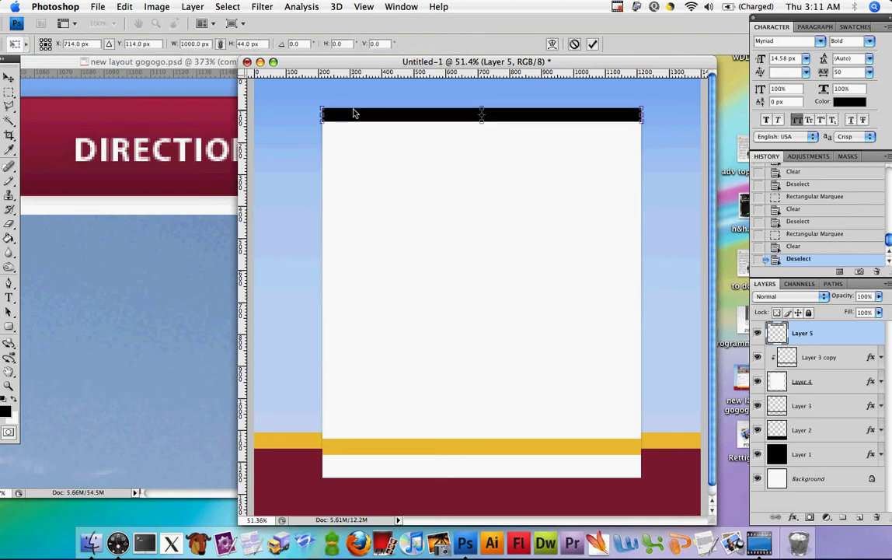
{"action": "left_click", "coordinate": [575, 44]}
{"action": "left_click_drag", "start_coordinate": [552, 62], "coordinate": [522, 61]}
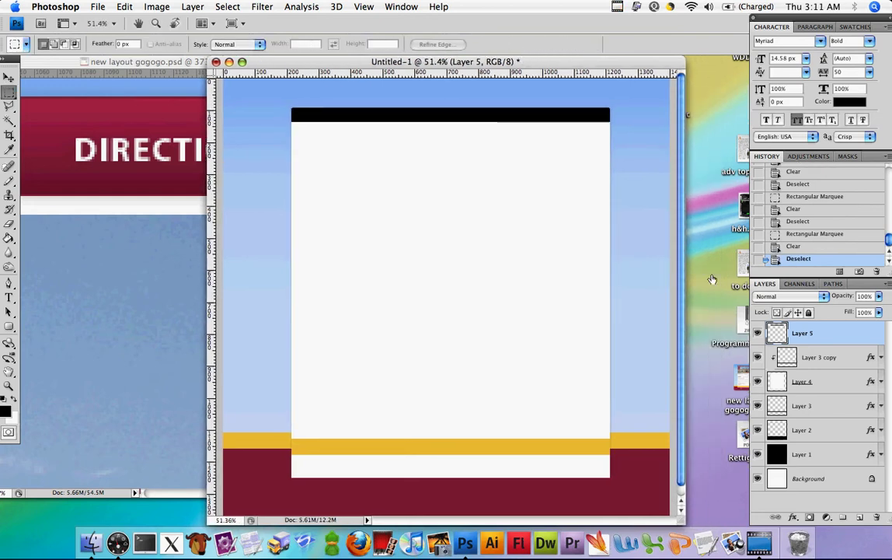
Add a Gradient Overlay to Layer 5 via Blending Options and open the Gradient Editor
{"action": "right_click", "coordinate": [820, 334]}
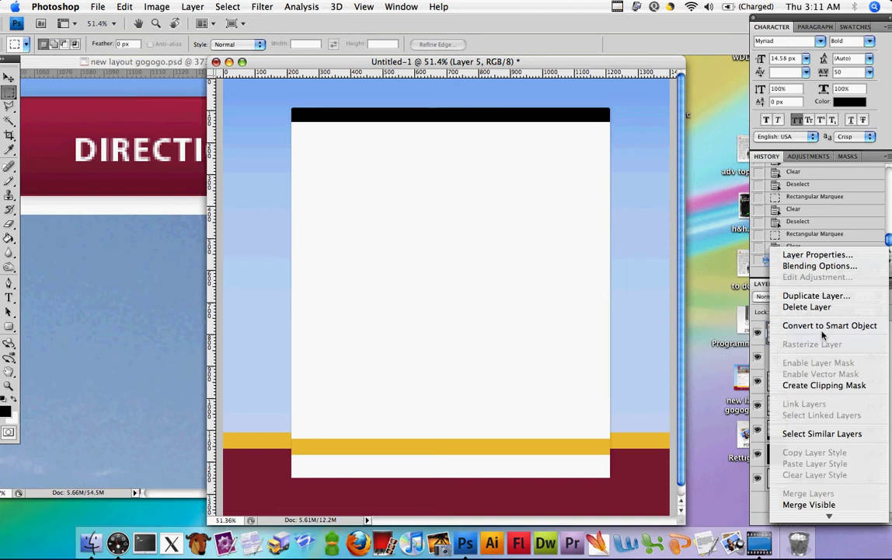
{"action": "left_click", "coordinate": [813, 267]}
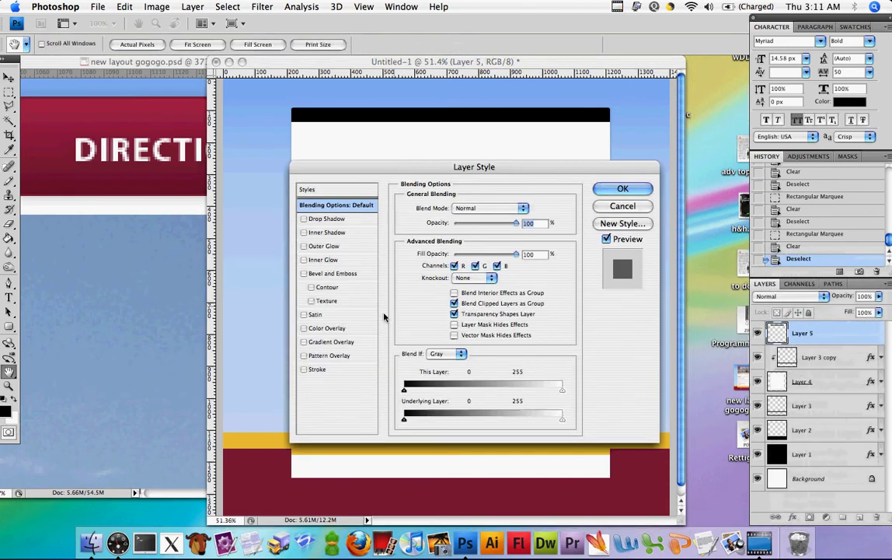
{"action": "left_click", "coordinate": [336, 342]}
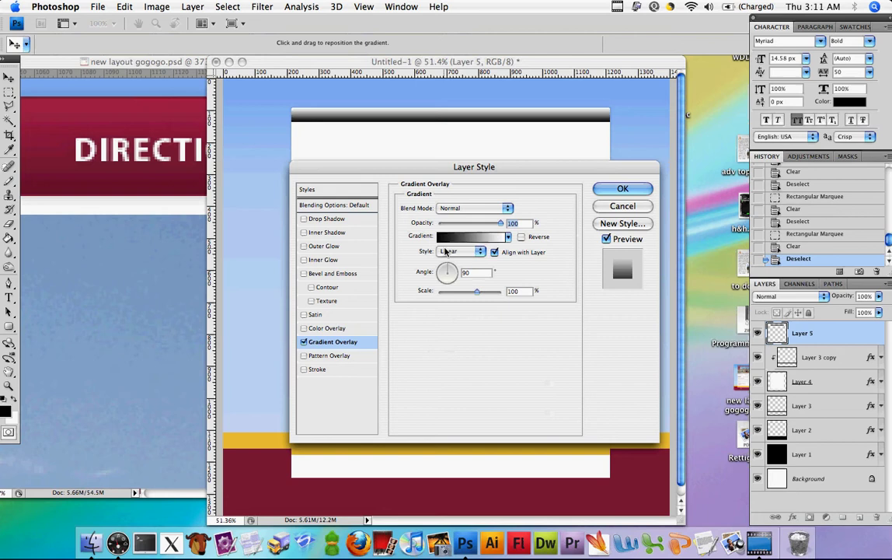
{"action": "left_click", "coordinate": [507, 237]}
{"action": "left_click", "coordinate": [507, 236]}
{"action": "left_click", "coordinate": [460, 237]}
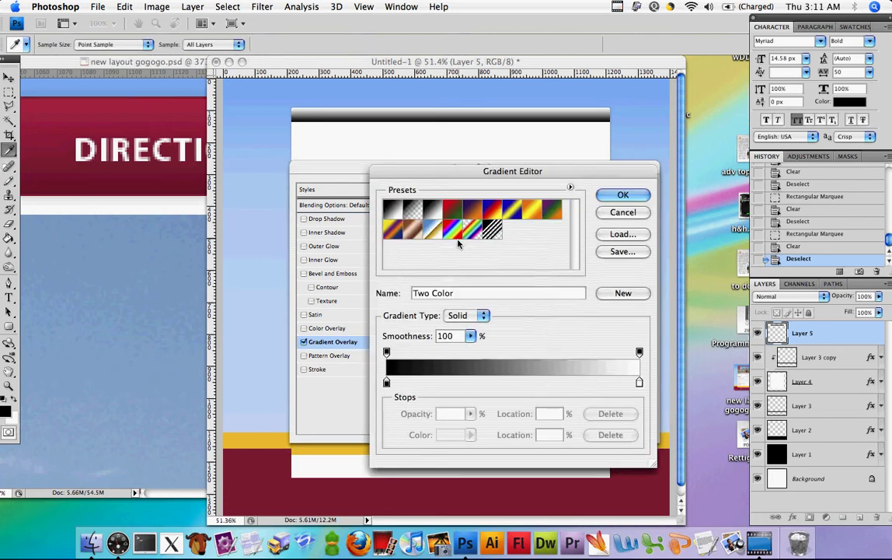
Set the gradient's left stop to dark maroon 760d28
{"action": "left_click", "coordinate": [386, 381]}
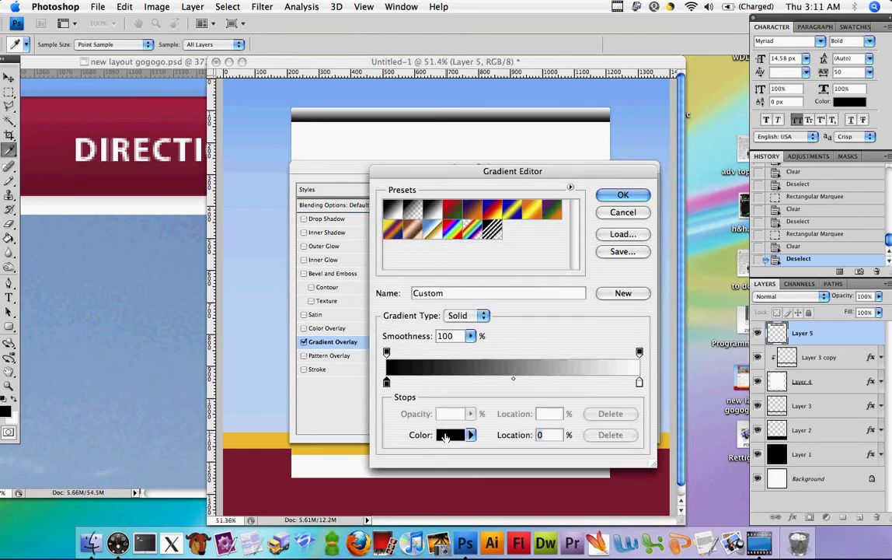
{"action": "left_click", "coordinate": [447, 435]}
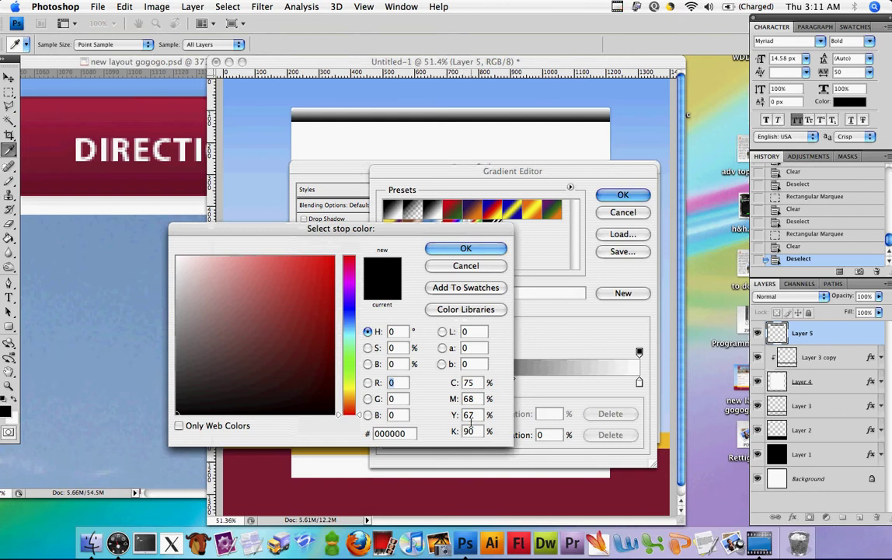
{"action": "double_click", "coordinate": [396, 434]}
{"action": "type", "text": "7"}
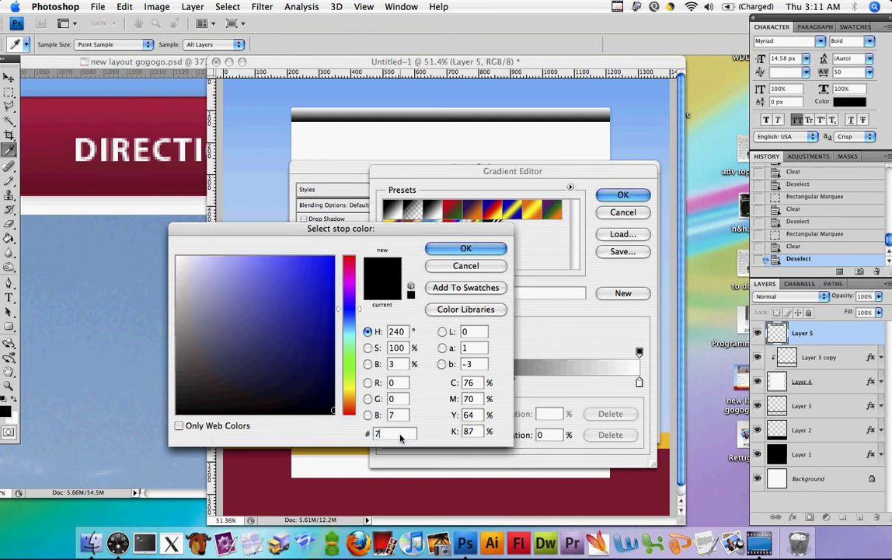
{"action": "type", "text": "60"}
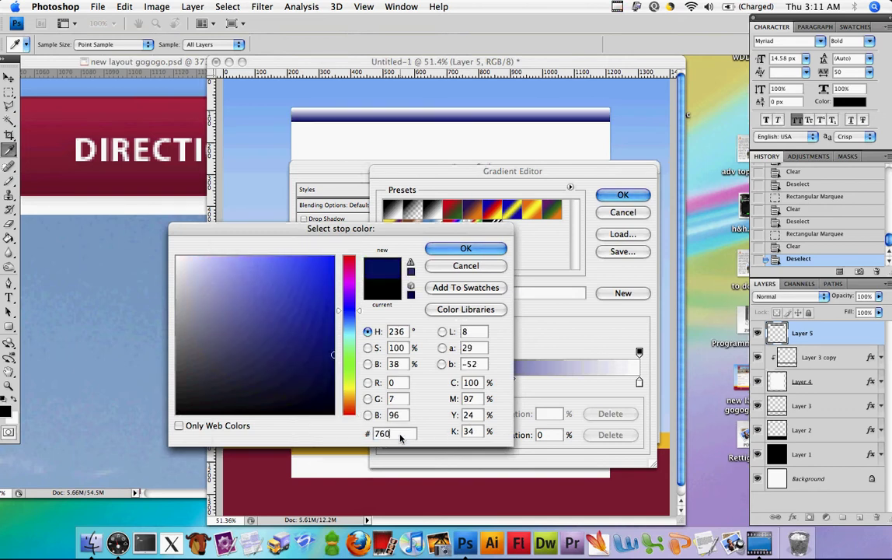
{"action": "type", "text": "d28"}
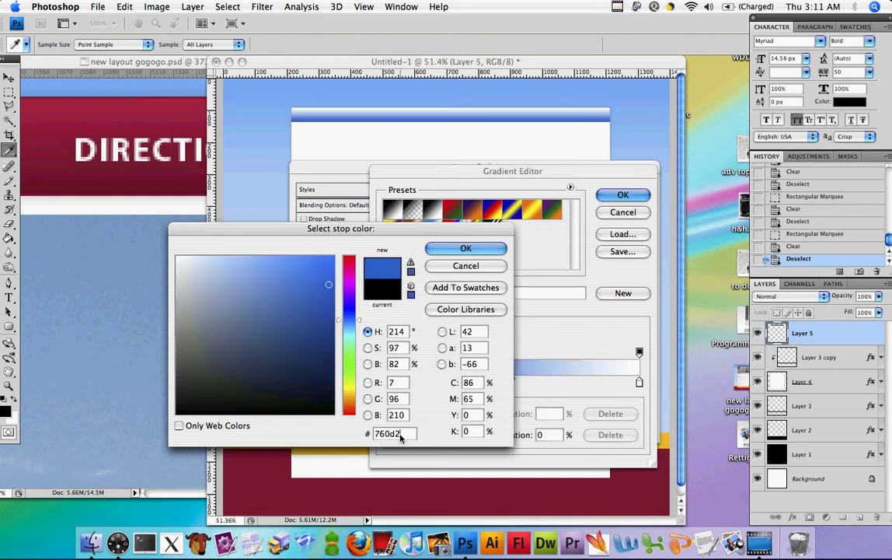
{"action": "left_click", "coordinate": [492, 250]}
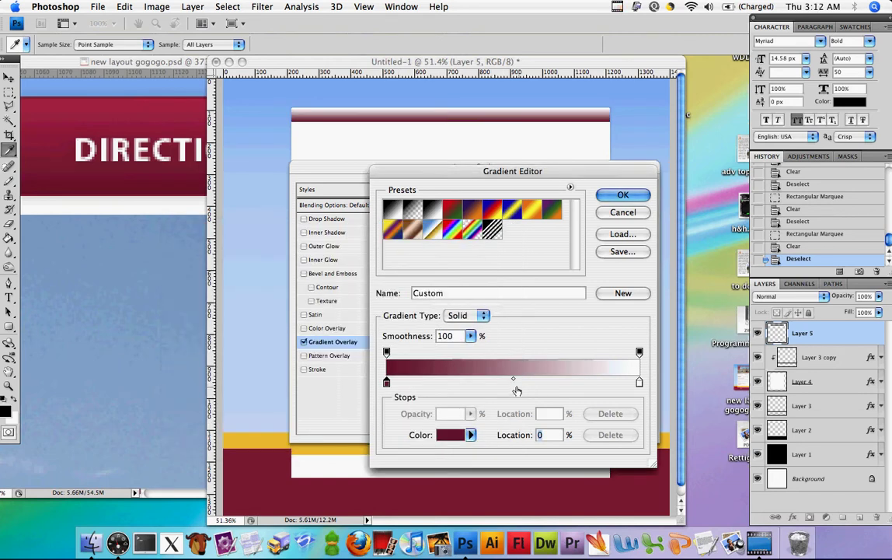
Add a middle gradient stop at 39% coloured 951538
{"action": "left_click", "coordinate": [478, 385]}
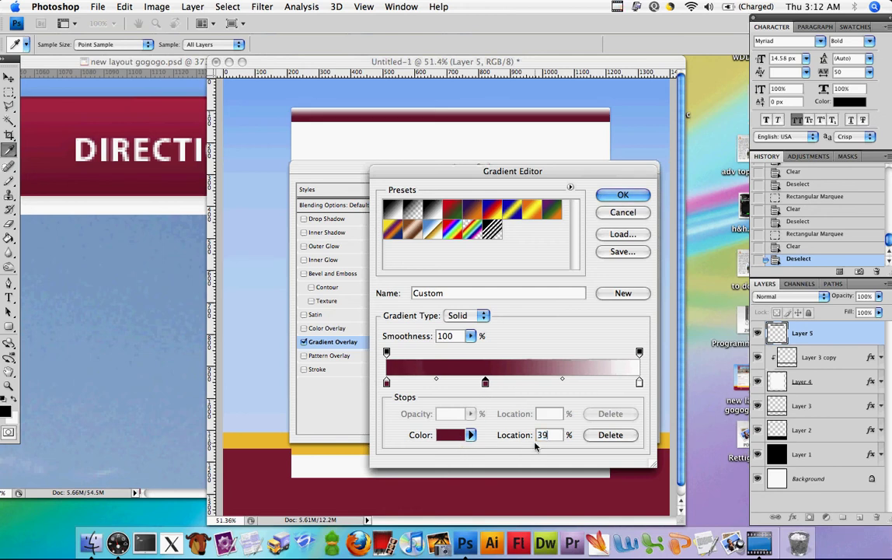
{"action": "left_click_drag", "start_coordinate": [478, 382], "coordinate": [485, 383]}
{"action": "left_click", "coordinate": [454, 434]}
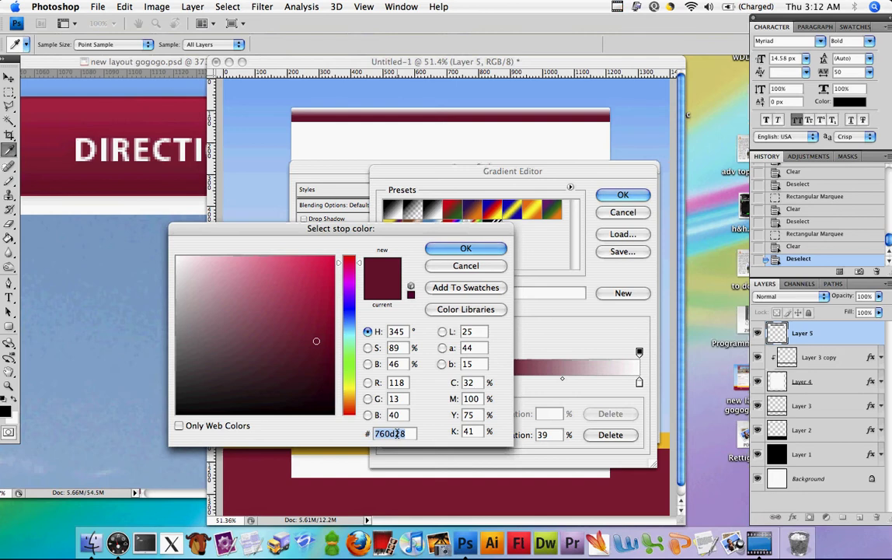
{"action": "type", "text": "95"}
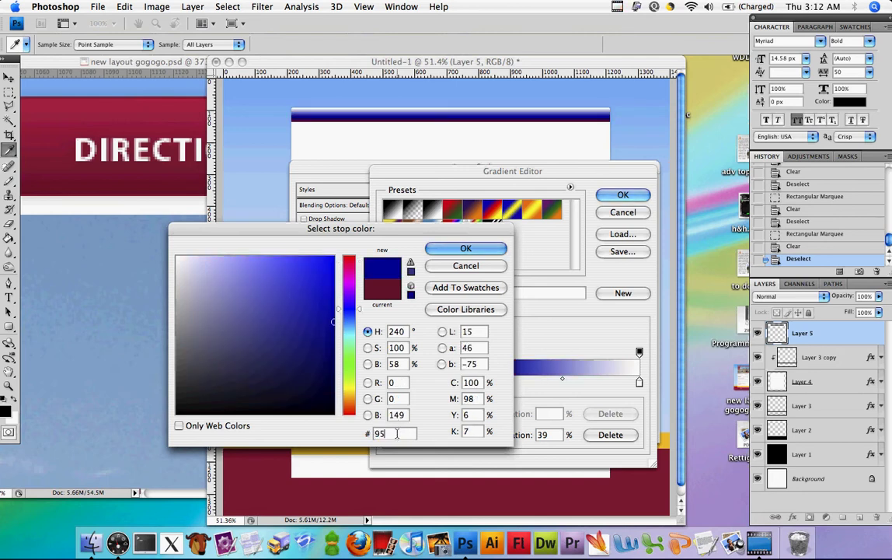
{"action": "type", "text": "1538"}
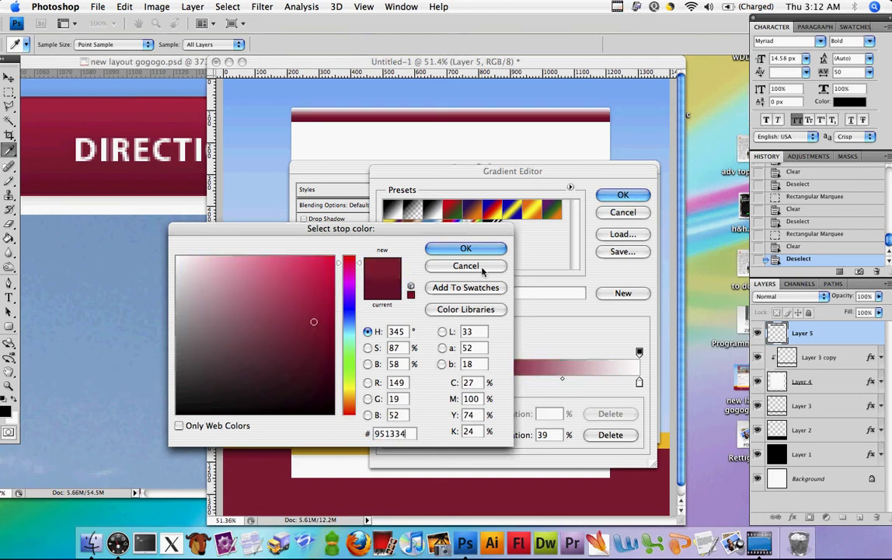
{"action": "left_click", "coordinate": [433, 244]}
Set the gradient's right stop to c51d48
{"action": "left_click", "coordinate": [639, 382]}
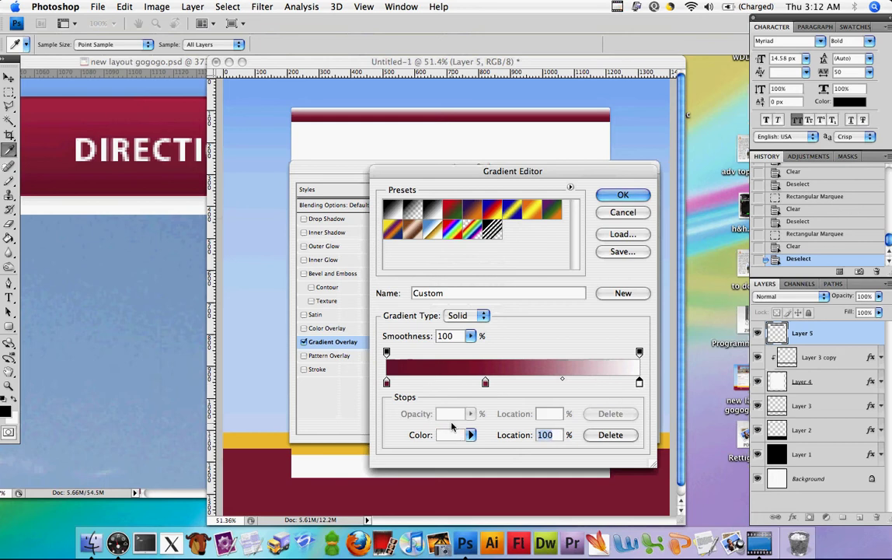
{"action": "left_click", "coordinate": [440, 437]}
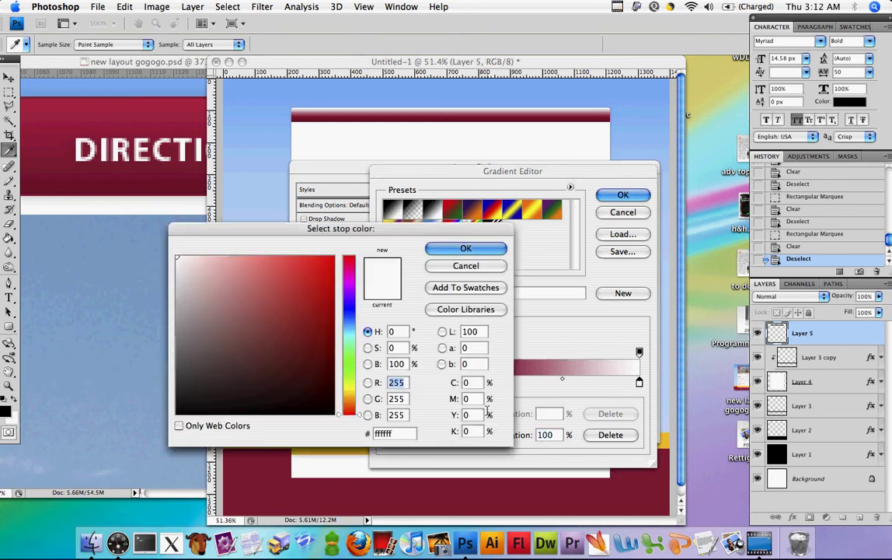
{"action": "double_click", "coordinate": [403, 432]}
{"action": "type", "text": "c"}
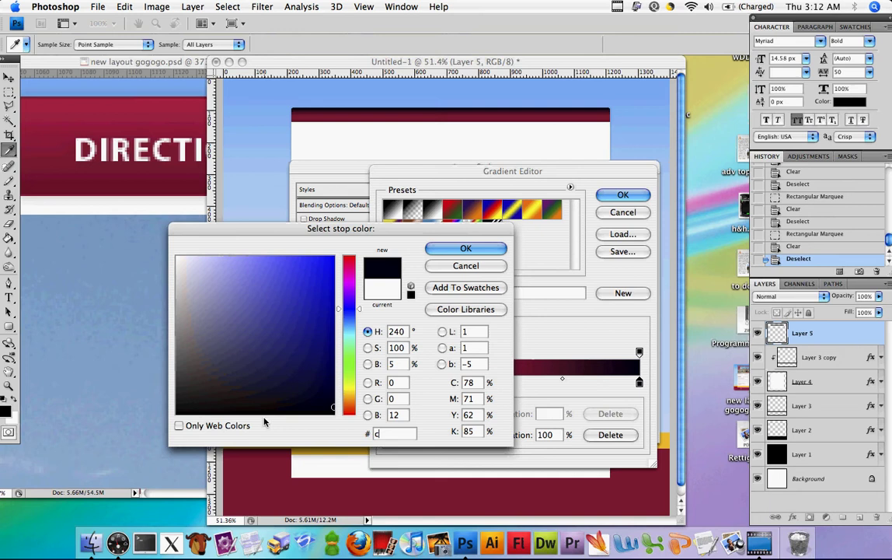
{"action": "type", "text": "51"}
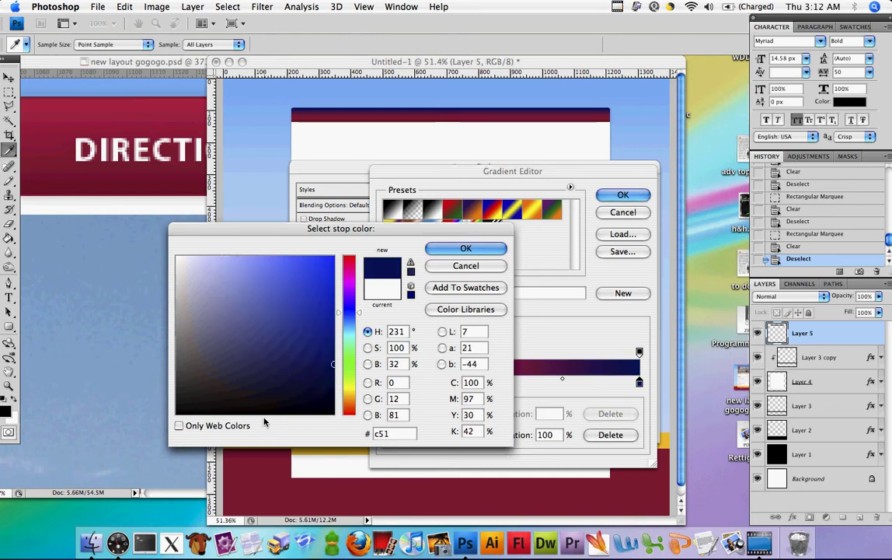
{"action": "type", "text": "d48"}
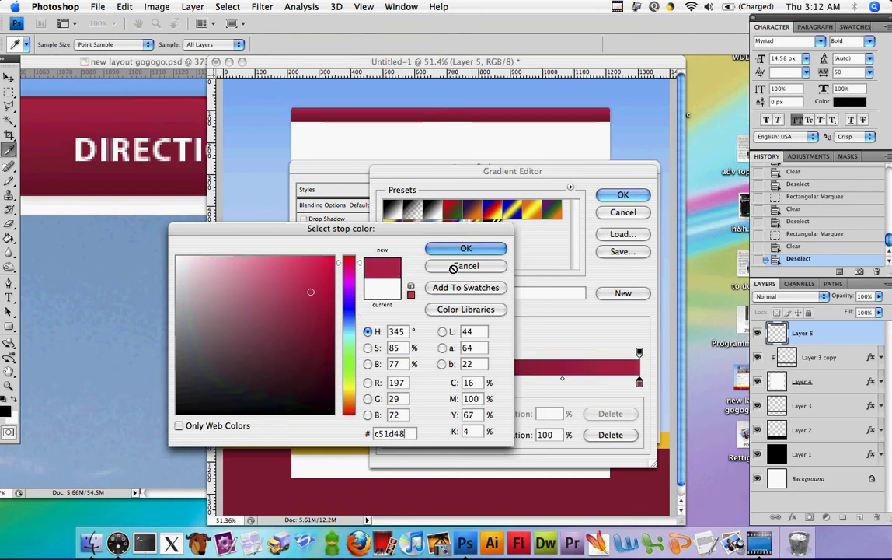
{"action": "left_click", "coordinate": [457, 249]}
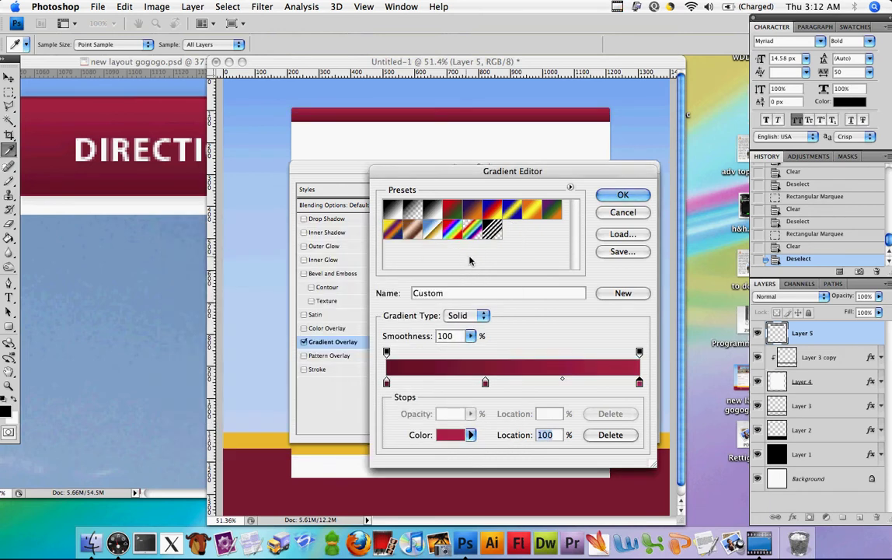
Accept the edited gradient and enable the Stroke effect on Layer 5
{"action": "left_click", "coordinate": [608, 195]}
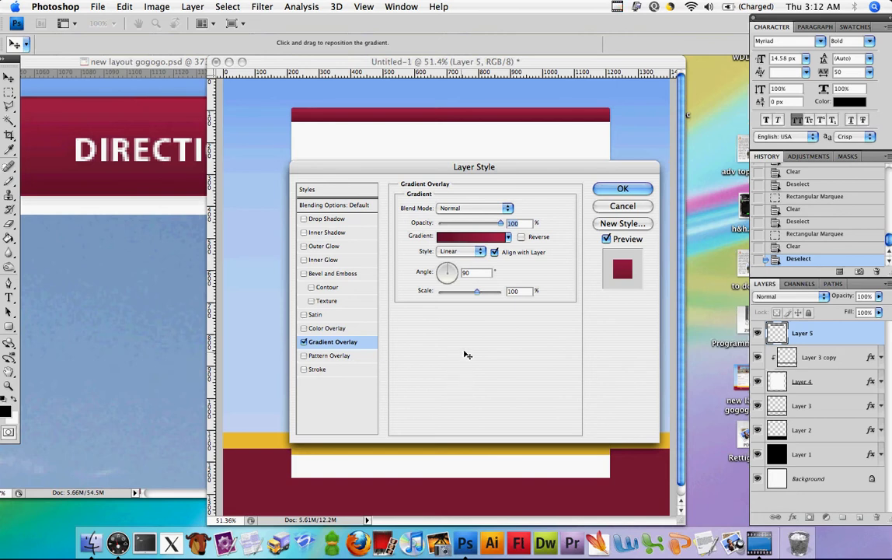
{"action": "left_click", "coordinate": [305, 369]}
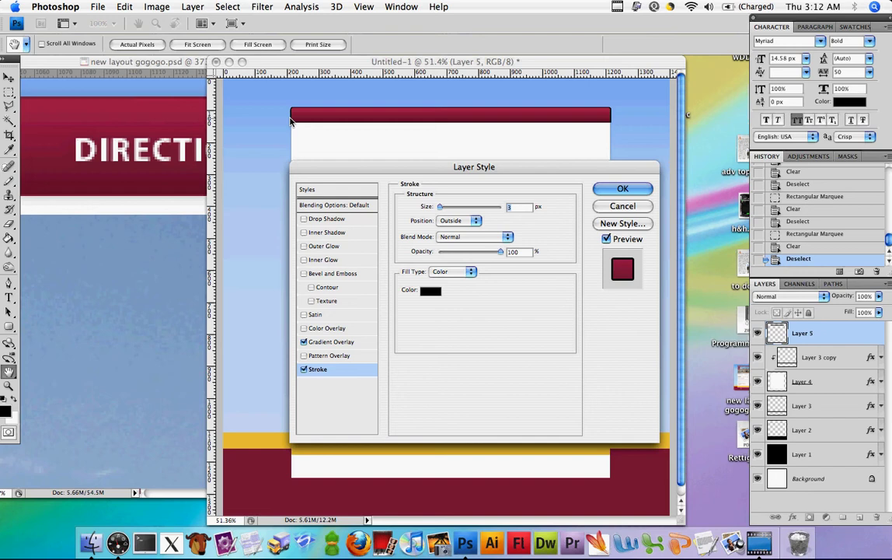
{"action": "left_click", "coordinate": [305, 369]}
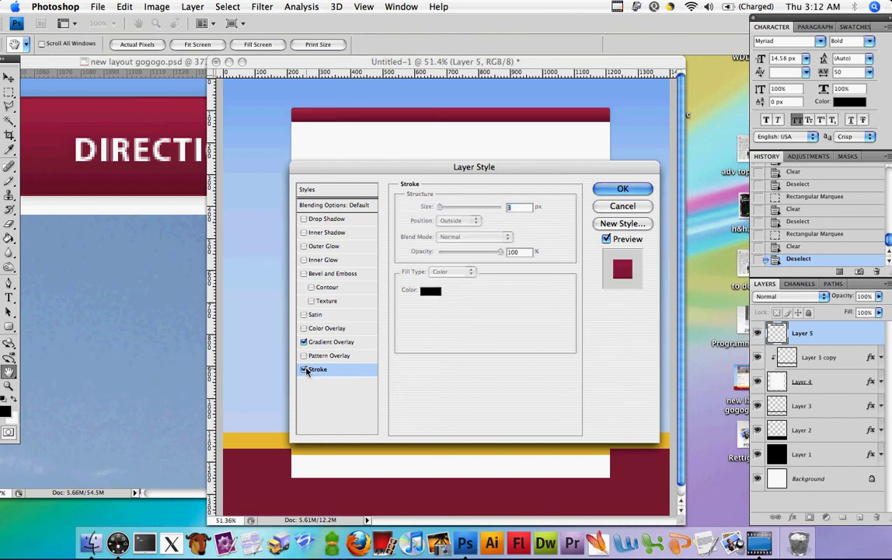
{"action": "left_click", "coordinate": [305, 369]}
{"action": "left_click", "coordinate": [305, 370]}
{"action": "left_click", "coordinate": [305, 369]}
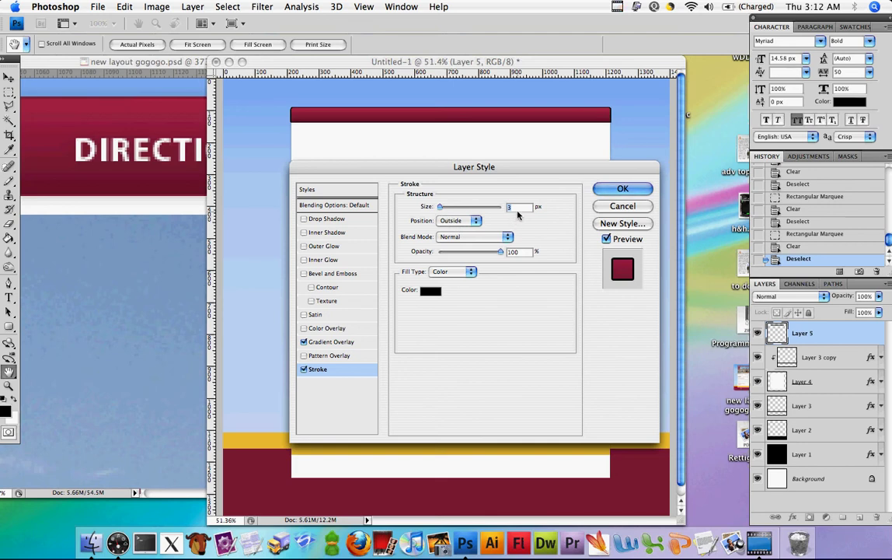
Set the stroke to 1 px, Position Inside, colour 961334
{"action": "type", "text": "1"}
{"action": "left_click", "coordinate": [464, 220]}
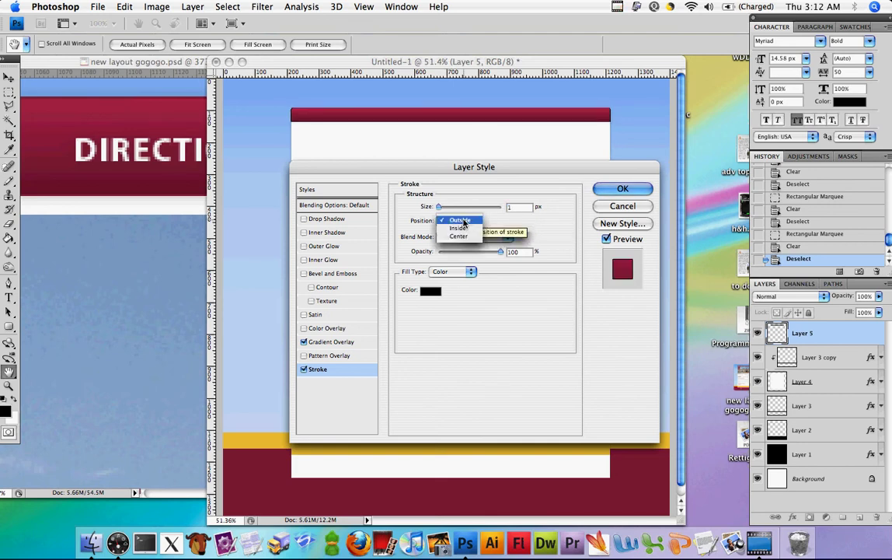
{"action": "left_click", "coordinate": [464, 221]}
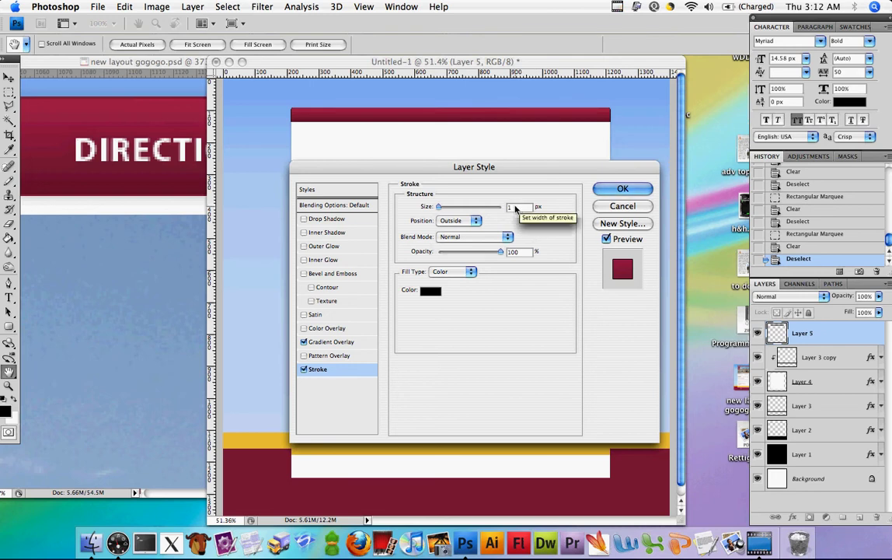
{"action": "left_click", "coordinate": [459, 221]}
{"action": "left_click", "coordinate": [455, 229]}
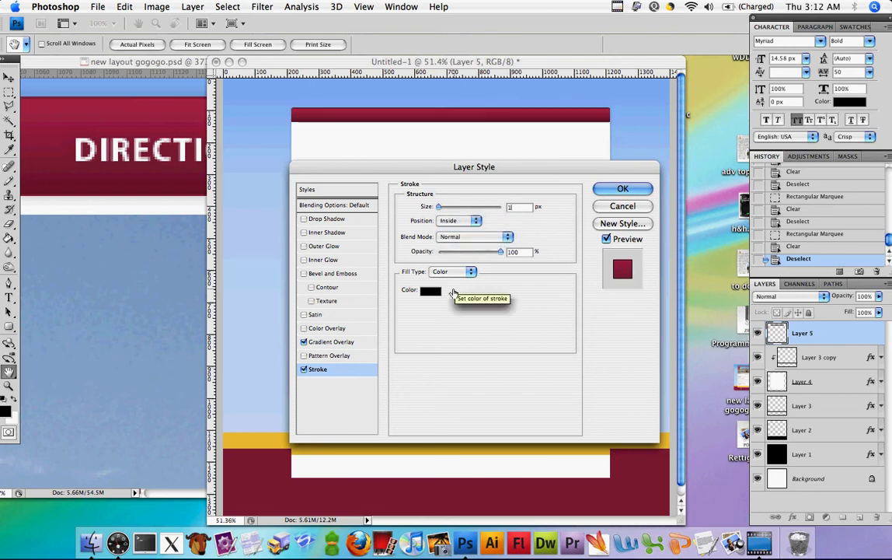
{"action": "left_click", "coordinate": [454, 292]}
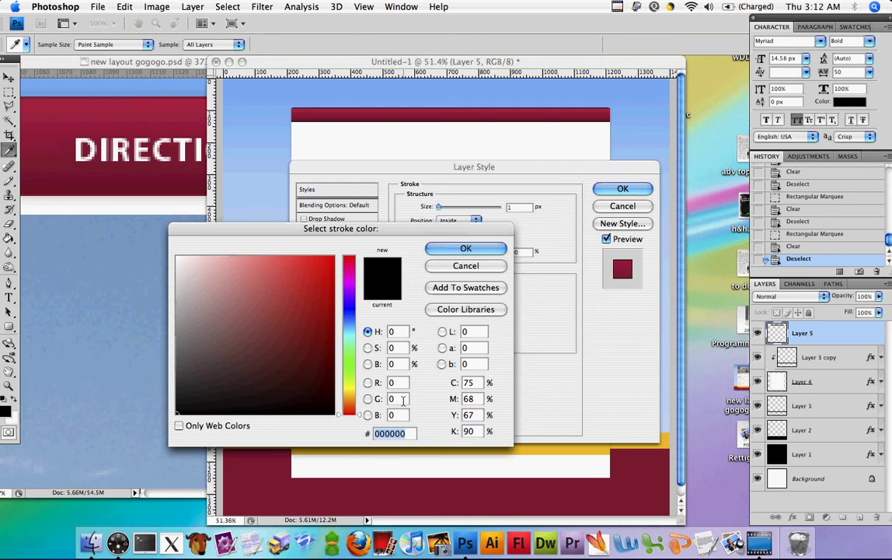
{"action": "type", "text": "9"}
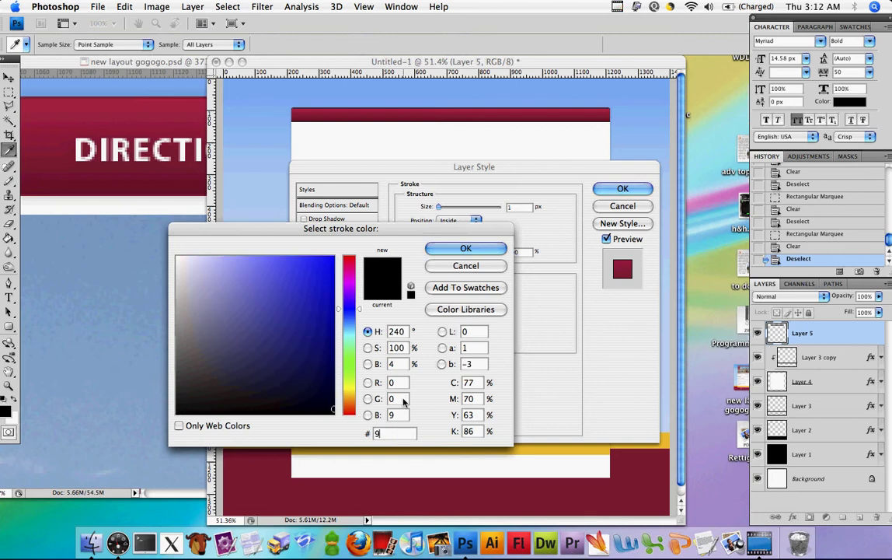
{"action": "type", "text": "61334"}
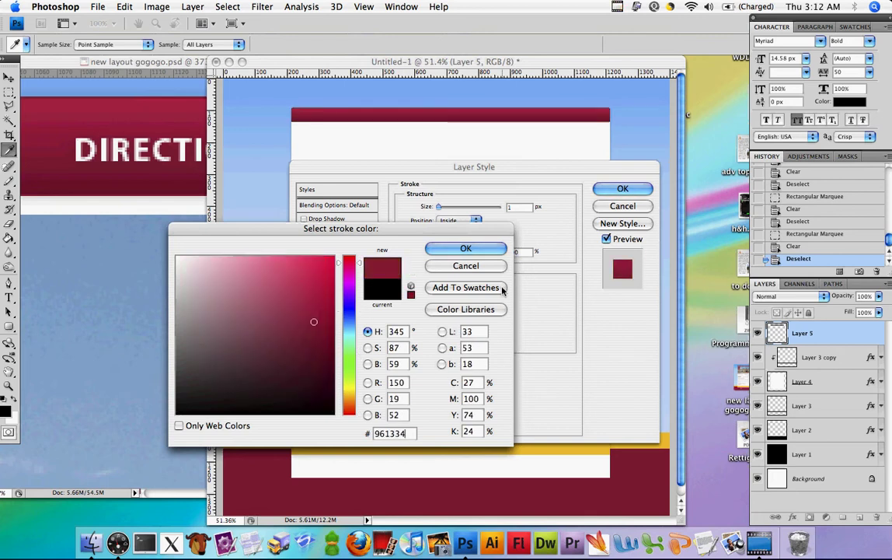
{"action": "key", "text": "Return"}
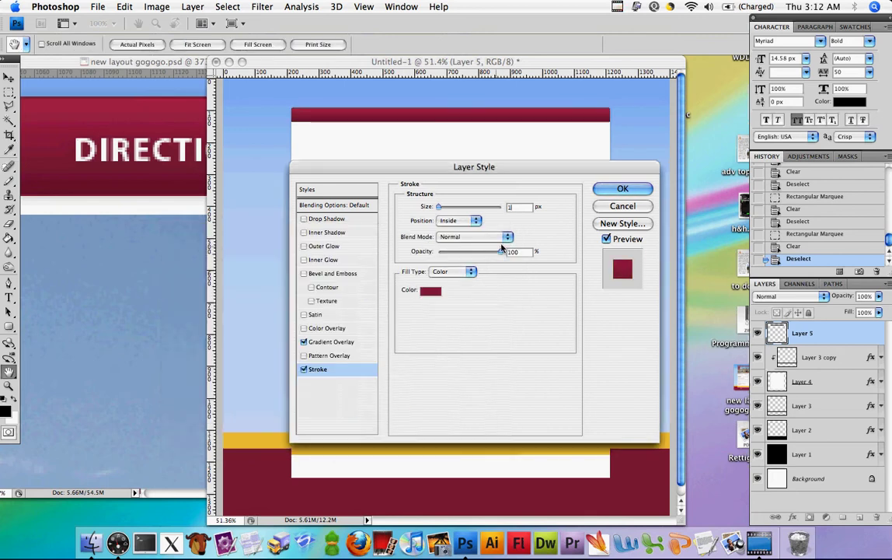
{"action": "left_click", "coordinate": [635, 191]}
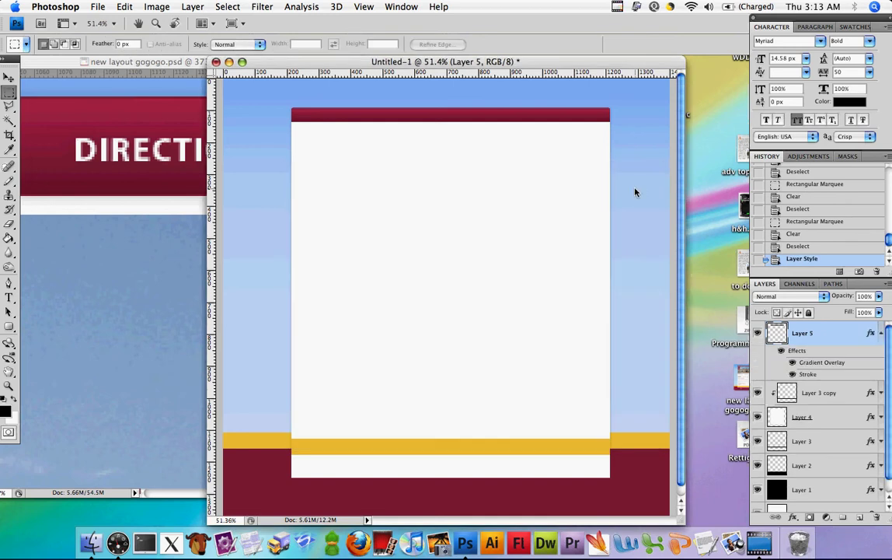
{"action": "left_click", "coordinate": [9, 385]}
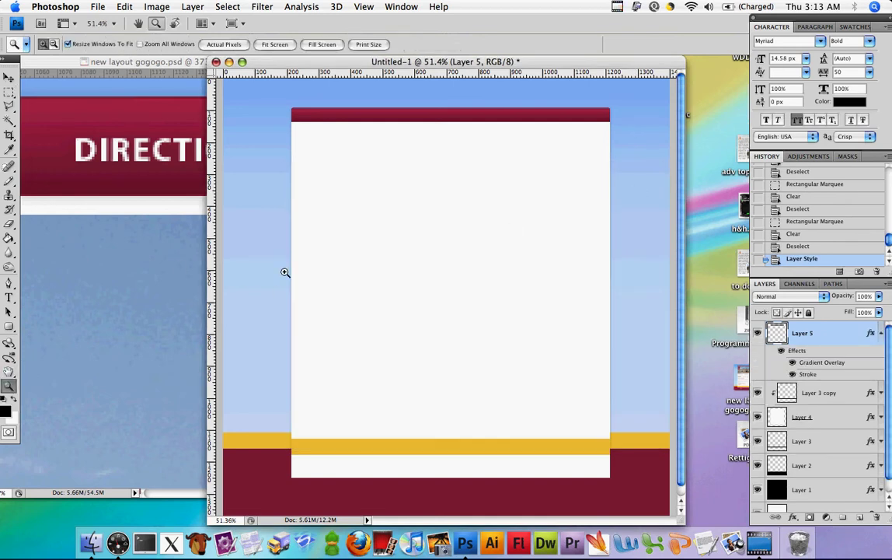
{"action": "left_click", "coordinate": [356, 231]}
{"action": "scroll", "coordinate": [397, 281], "scroll_direction": "down", "scroll_amount": 5}
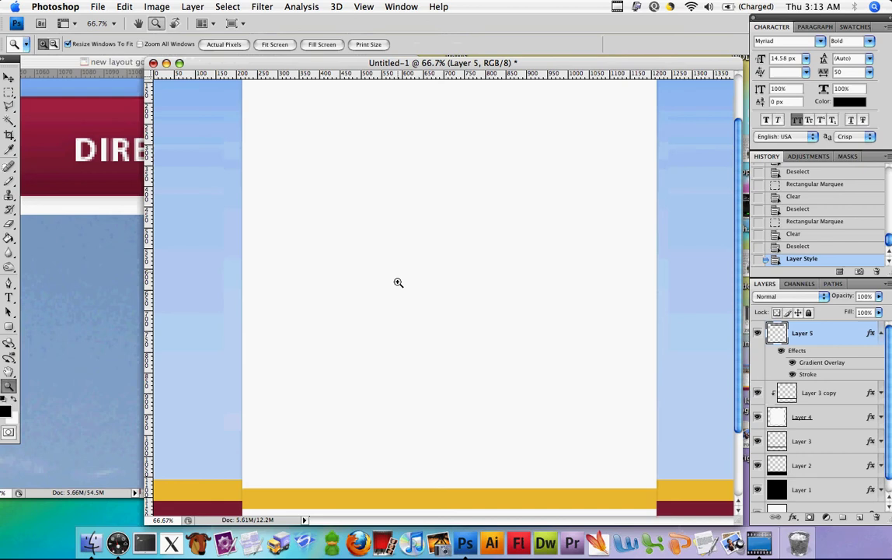
{"action": "scroll", "coordinate": [399, 282], "scroll_direction": "down", "scroll_amount": 2}
{"action": "scroll", "coordinate": [398, 282], "scroll_direction": "up", "scroll_amount": 1}
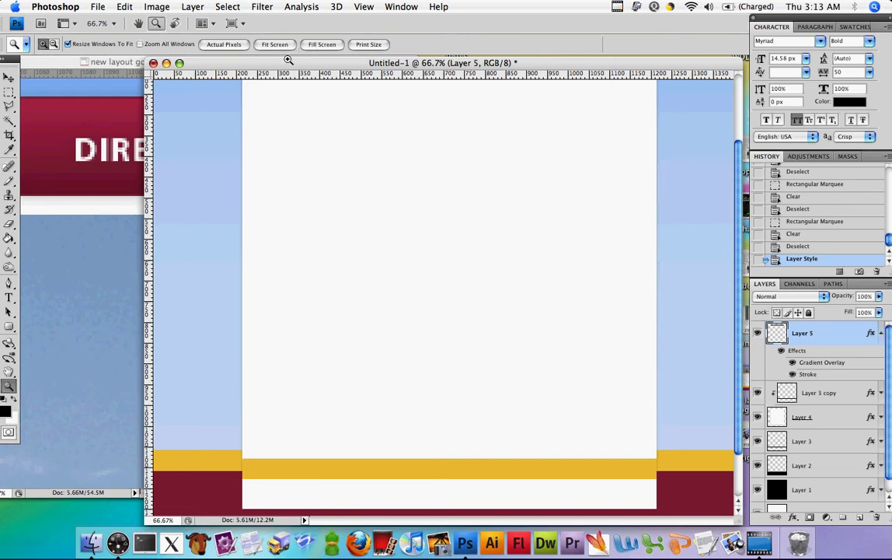
{"action": "scroll", "coordinate": [293, 108], "scroll_direction": "up", "scroll_amount": 6}
{"action": "left_click_drag", "start_coordinate": [265, 66], "coordinate": [314, 70]}
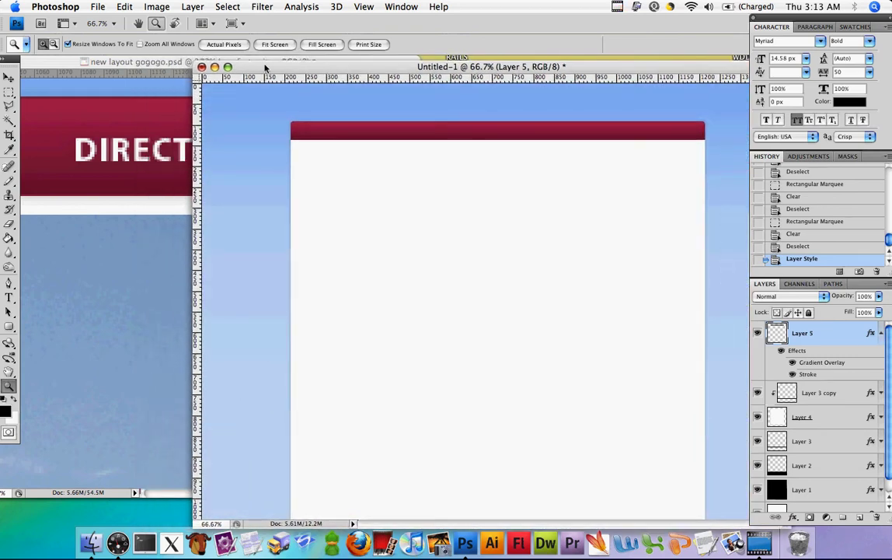
{"action": "left_click", "coordinate": [163, 62]}
{"action": "left_click_drag", "start_coordinate": [164, 61], "coordinate": [272, 62]}
{"action": "left_click_drag", "start_coordinate": [278, 134], "coordinate": [281, 127]}
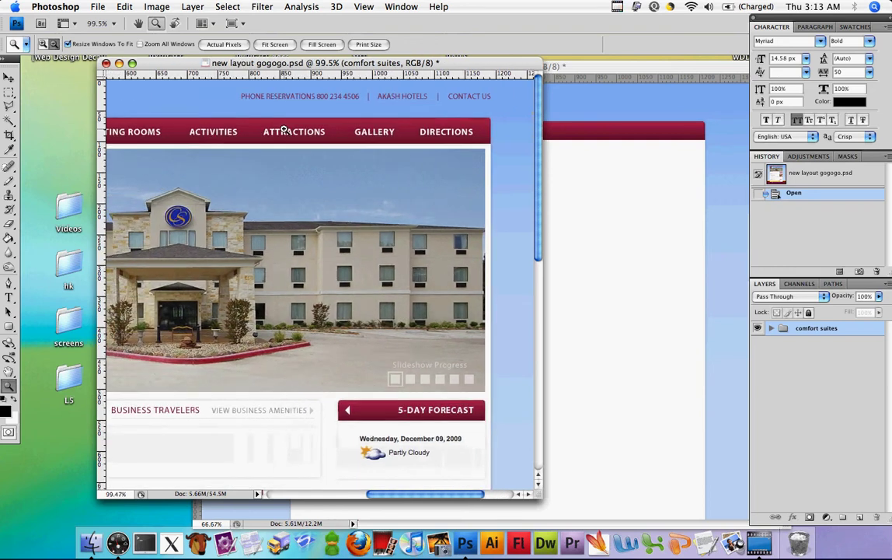
{"action": "left_click", "coordinate": [283, 129], "text": "alt"}
{"action": "left_click_drag", "start_coordinate": [330, 62], "coordinate": [277, 58]}
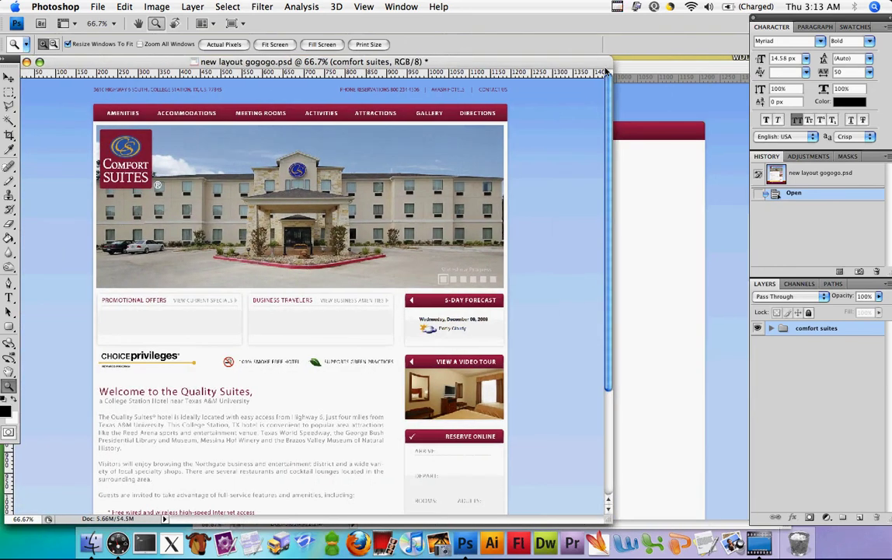
{"action": "left_click", "coordinate": [586, 72]}
{"action": "left_click_drag", "start_coordinate": [586, 73], "coordinate": [588, 93]}
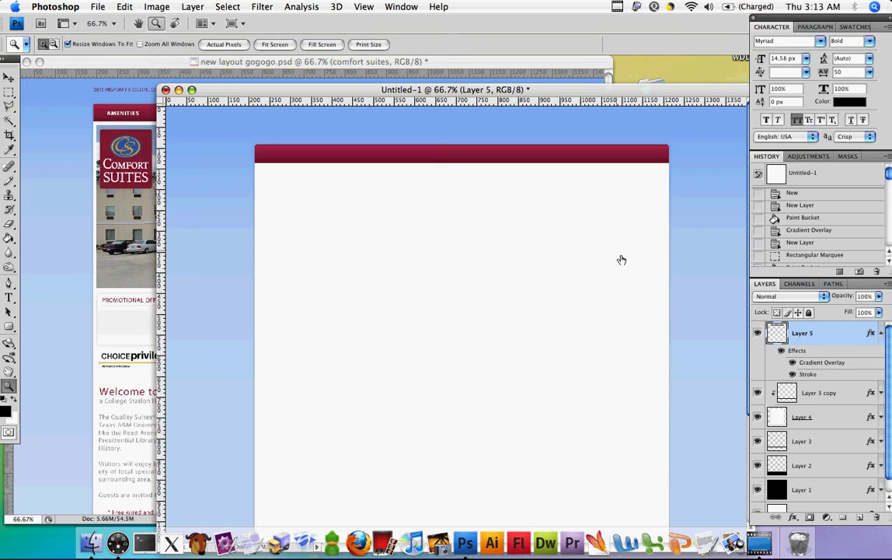
Collapse Layer 5's effects and move Layer 5 into a new Group 1
{"action": "left_click", "coordinate": [880, 333]}
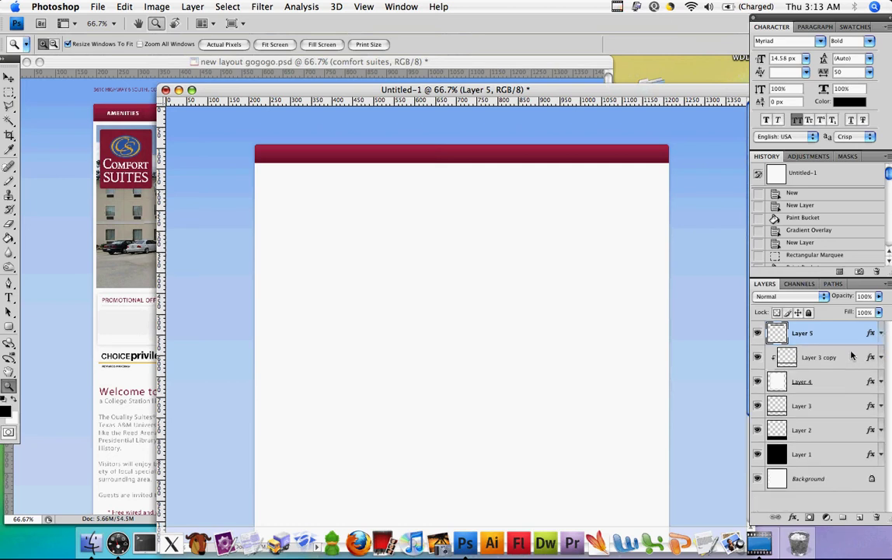
{"action": "left_click", "coordinate": [843, 517]}
{"action": "left_click_drag", "start_coordinate": [806, 354], "coordinate": [808, 328]}
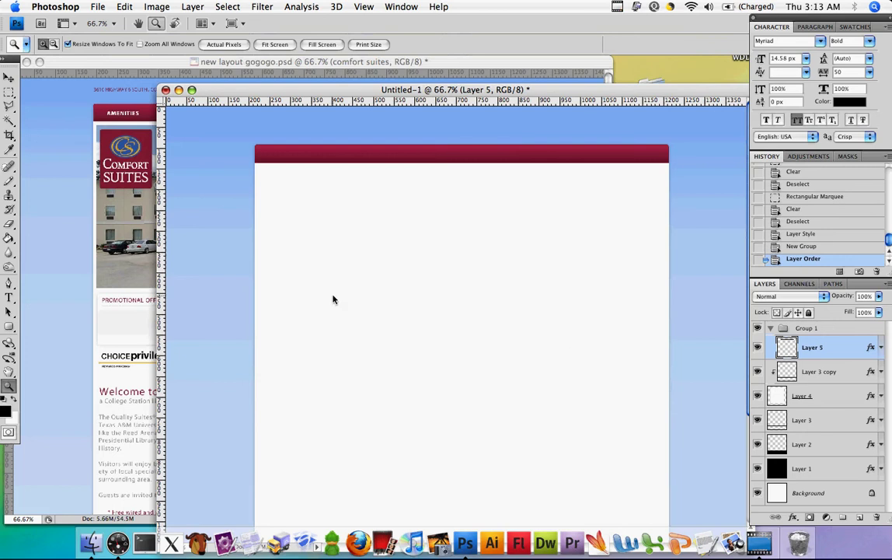
Select the Horizontal Type Tool, checking the Myriad Bold font settings
{"action": "left_click", "coordinate": [8, 297]}
{"action": "left_click_drag", "start_coordinate": [244, 93], "coordinate": [202, 144]}
{"action": "left_click", "coordinate": [8, 299]}
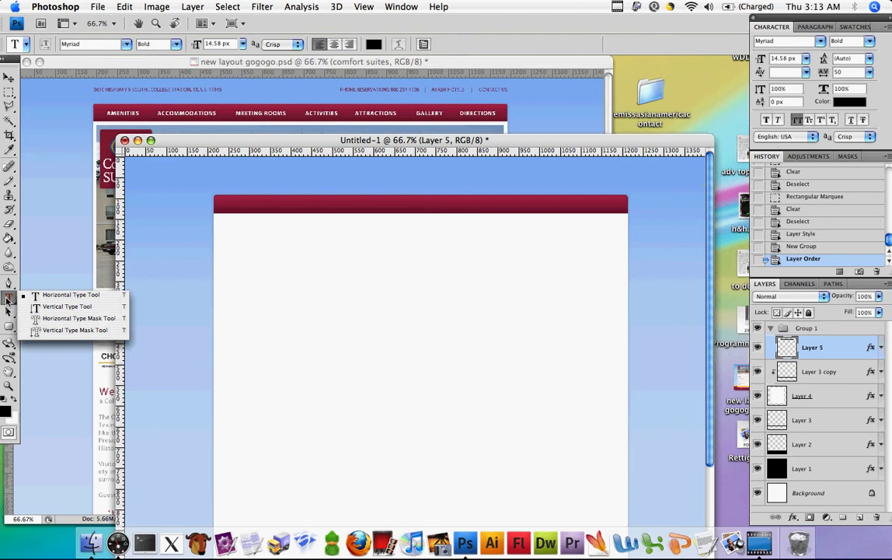
{"action": "left_click", "coordinate": [39, 296]}
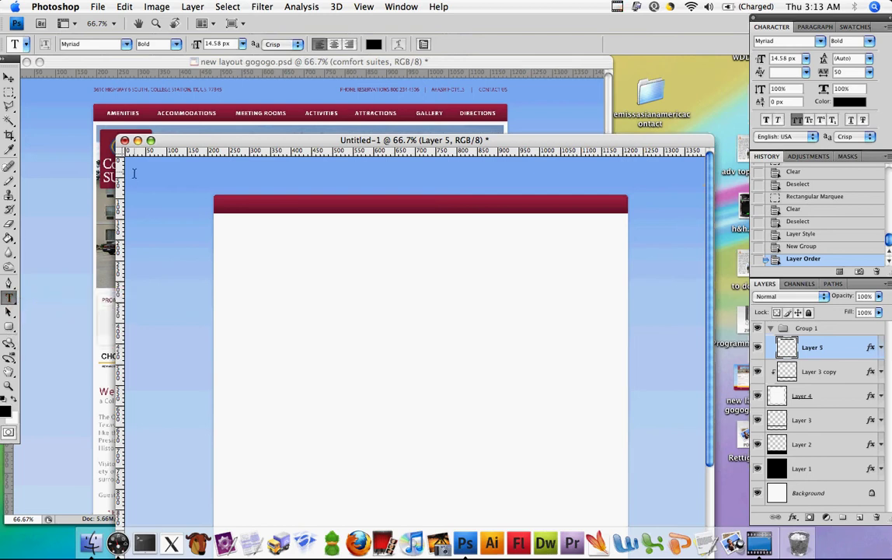
{"action": "left_click", "coordinate": [100, 45]}
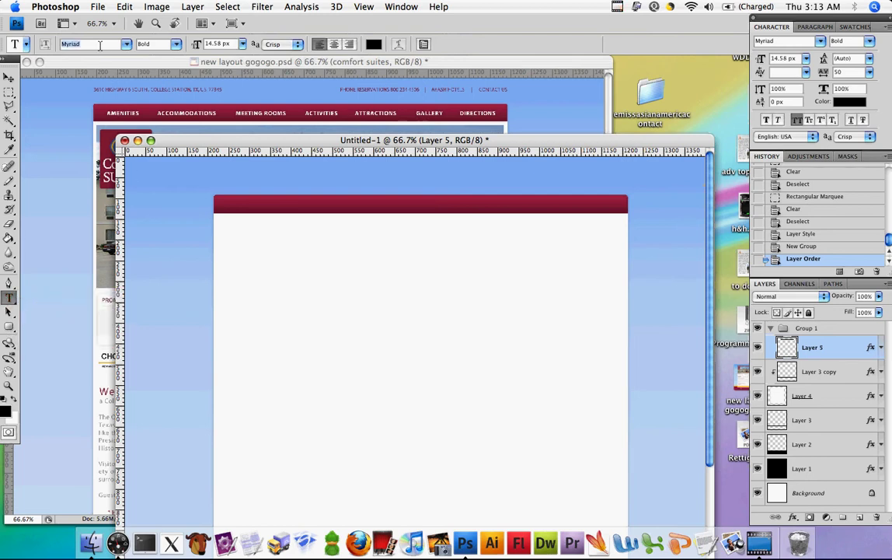
{"action": "left_click", "coordinate": [150, 45]}
Type and commit the nav line 'AMENITIES ACCOMMODATIONS MEETING ROOMS ACTIVITIES ATTRACTIONS GALLERY DIRECTIONS' across the header
{"action": "left_click_drag", "start_coordinate": [225, 200], "coordinate": [633, 217]}
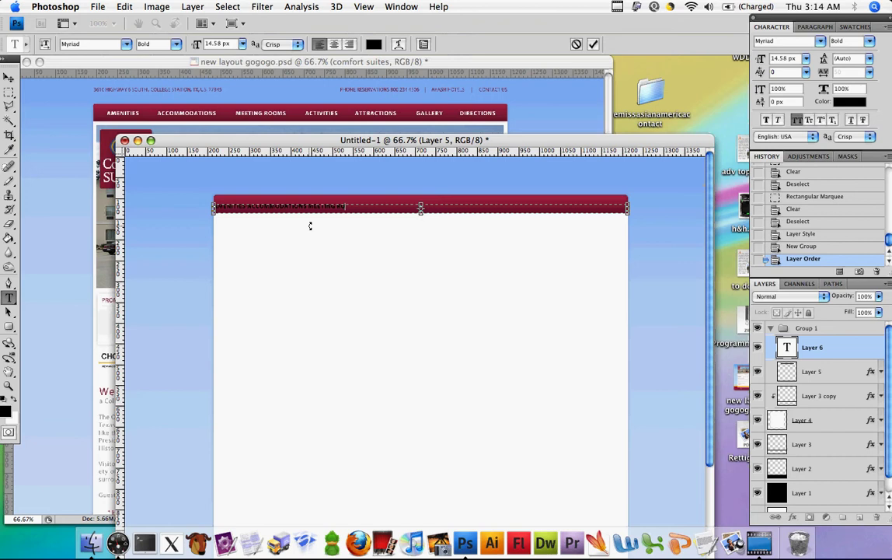
{"action": "type", "text": "OMS ACTIVITIES "}
{"action": "type", "text": "Y DIRECTIONS"}
{"action": "key", "text": "KP_Enter"}
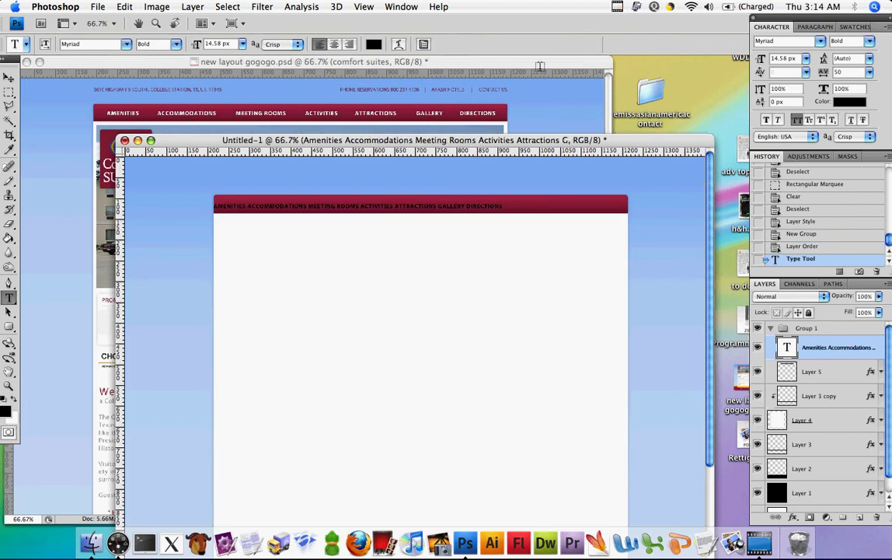
Set the nav text colour to white in the Color Picker
{"action": "left_click", "coordinate": [374, 45]}
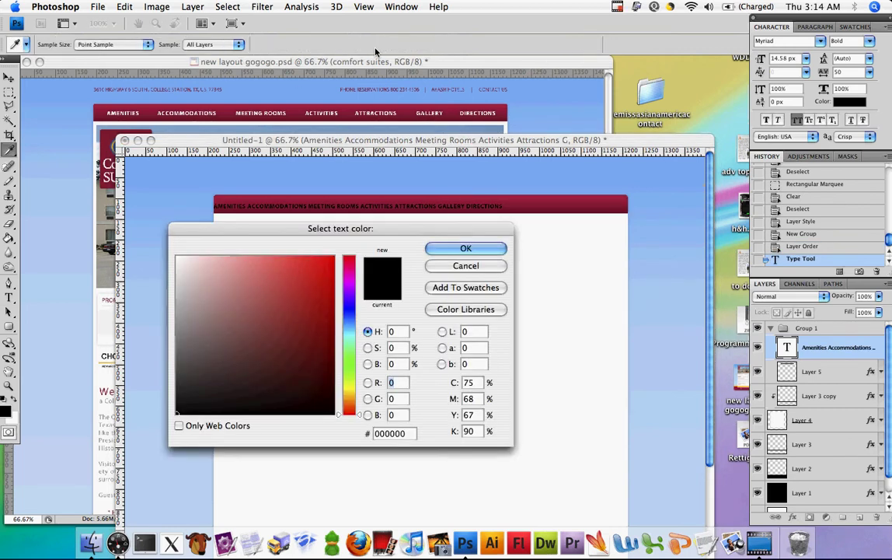
{"action": "left_click_drag", "start_coordinate": [282, 315], "coordinate": [177, 257]}
{"action": "left_click", "coordinate": [453, 249]}
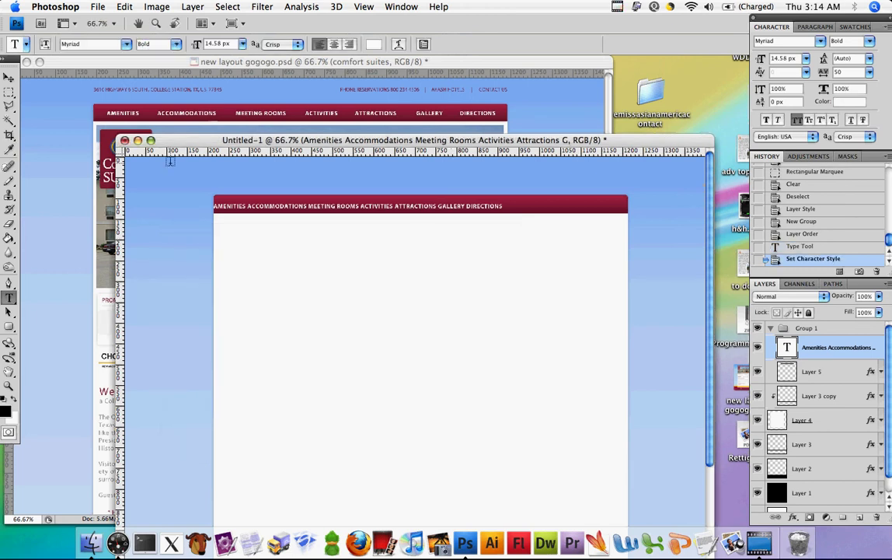
Nudge the nav text right within the maroon bar and keep All Caps on
{"action": "key", "text": "v"}
{"action": "left_click_drag", "start_coordinate": [284, 215], "coordinate": [289, 209]}
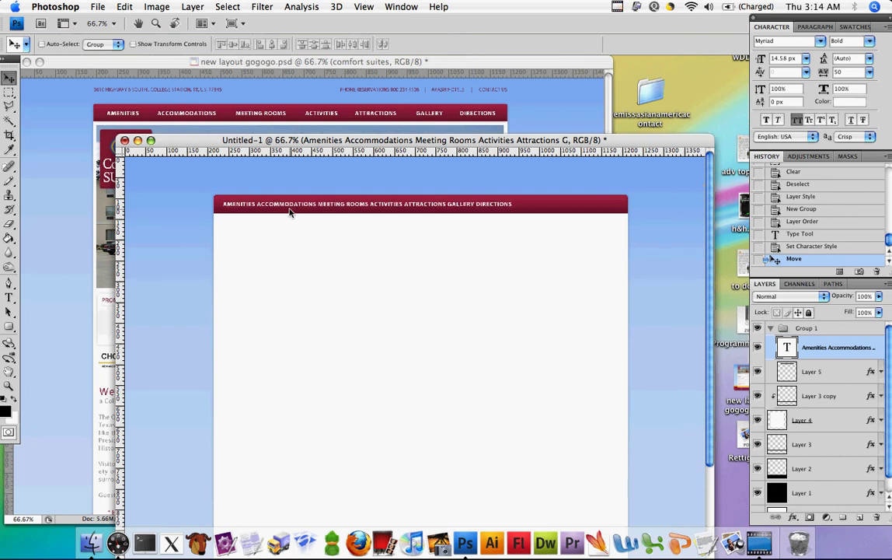
{"action": "left_click", "coordinate": [797, 121]}
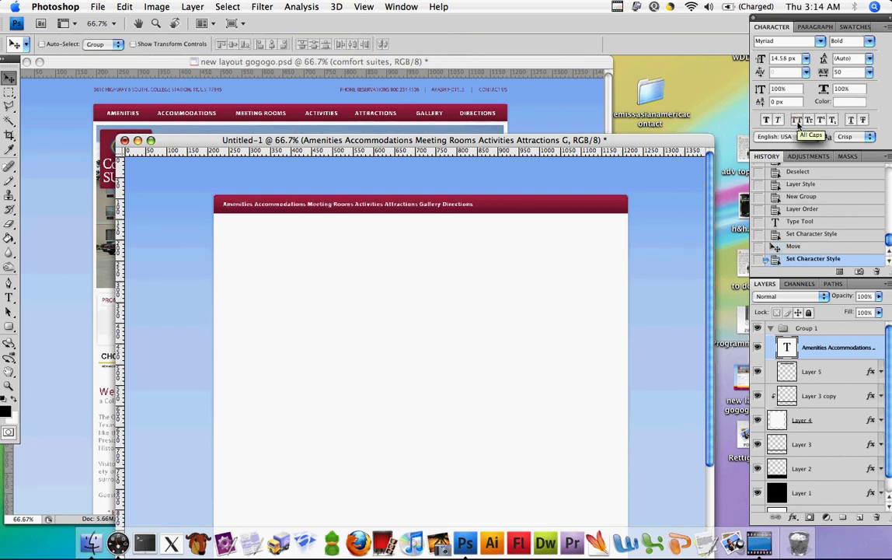
{"action": "left_click", "coordinate": [798, 121]}
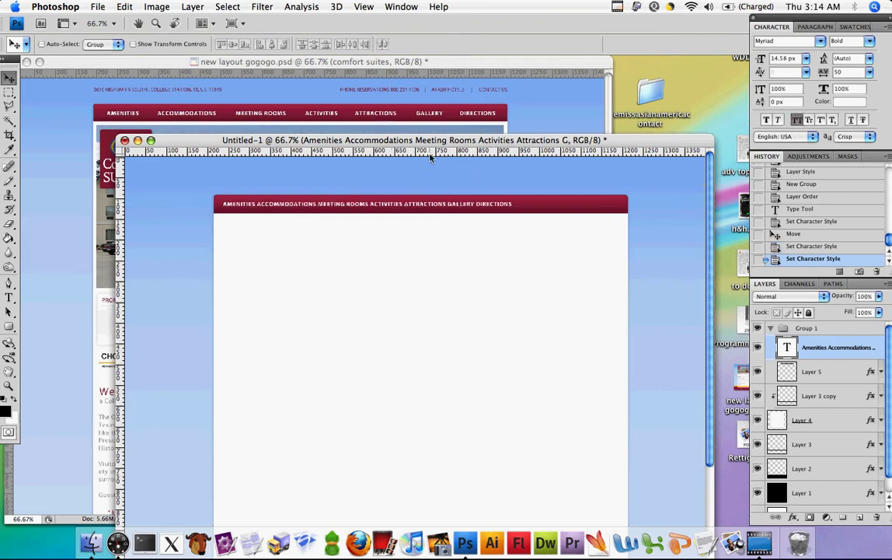
{"action": "left_click_drag", "start_coordinate": [387, 140], "coordinate": [376, 113]}
Zoom the mockup to 100% and move its window to reveal the reference page
{"action": "key", "text": "z"}
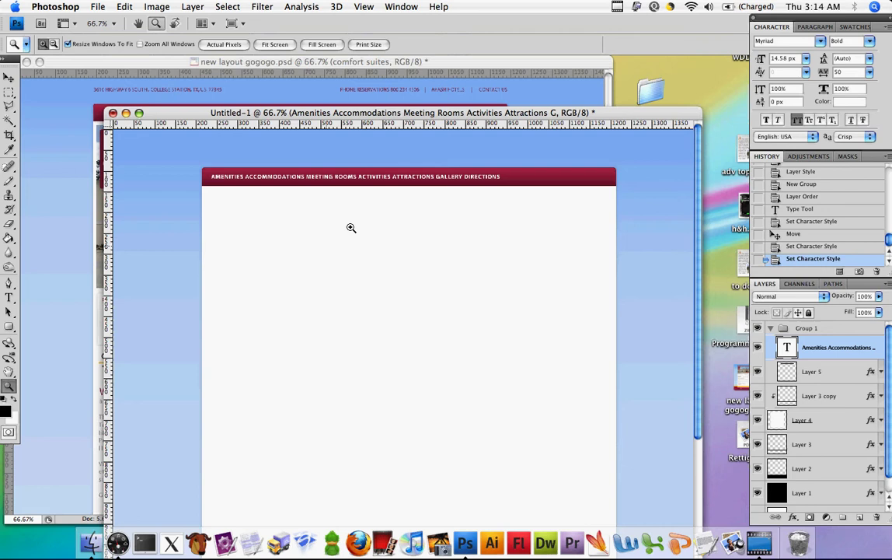
{"action": "left_click", "coordinate": [351, 227]}
{"action": "left_click_drag", "start_coordinate": [459, 67], "coordinate": [365, 75]}
{"action": "scroll", "coordinate": [404, 145], "scroll_direction": "right", "scroll_amount": 3}
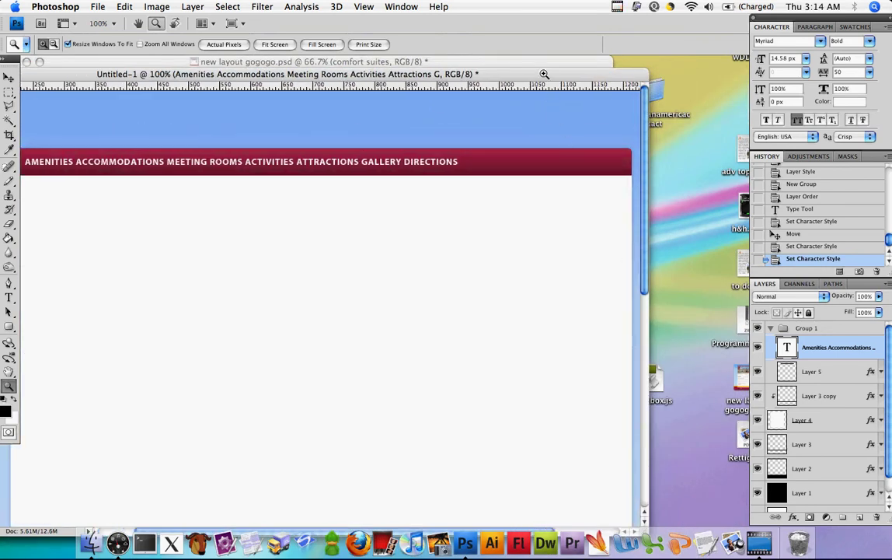
{"action": "left_click_drag", "start_coordinate": [482, 74], "coordinate": [575, 126]}
Widen the gaps after AMENITIES and before MEETING ROOMS, ACTIVITIES, ATTRACTIONS, GALLERY and DIRECTIONS
{"action": "left_click", "coordinate": [10, 297]}
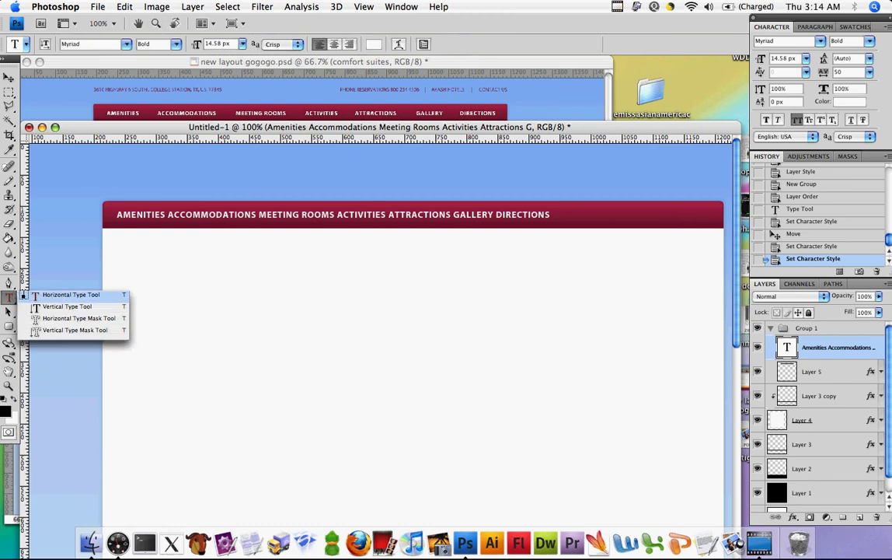
{"action": "left_click", "coordinate": [170, 217]}
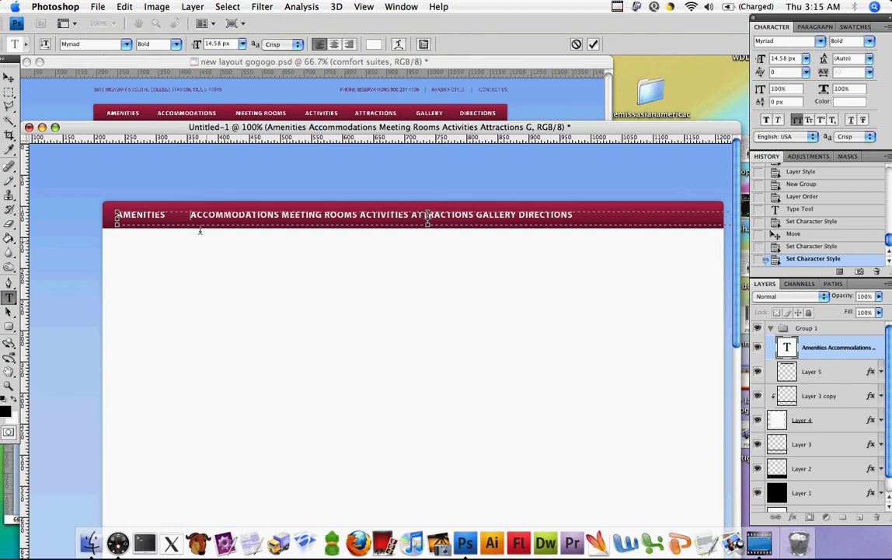
{"action": "key", "text": "shift+Left"}
{"action": "key", "text": "shift+Left"}
{"action": "key", "text": "shift+Left"}
{"action": "key", "text": "shift+Left"}
{"action": "key", "text": "shift+Left"}
{"action": "key", "text": "shift+Left"}
{"action": "key", "text": "shift+Left"}
{"action": "key", "text": "shift+Left"}
{"action": "key", "text": "shift+Left"}
{"action": "left_click", "coordinate": [280, 215]}
{"action": "key", "text": "BackSpace"}
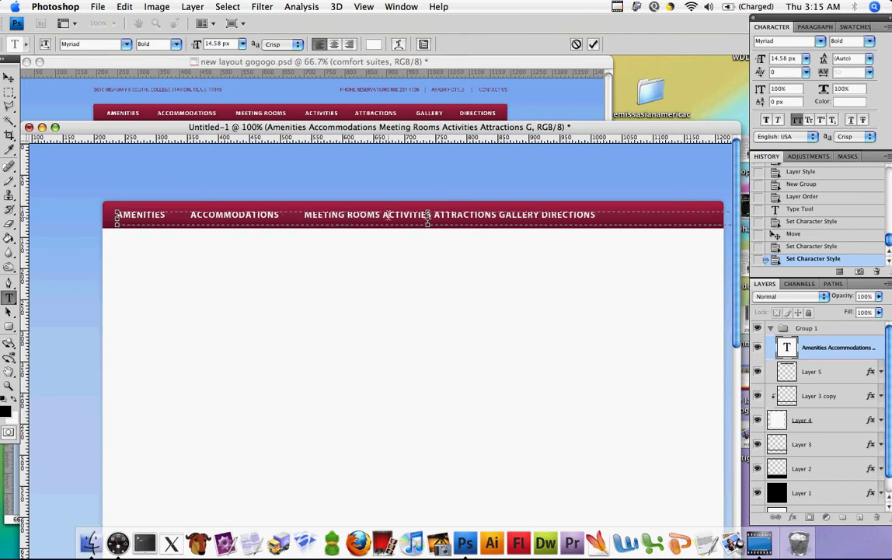
{"action": "left_click", "coordinate": [383, 215]}
{"action": "key", "text": "BackSpace"}
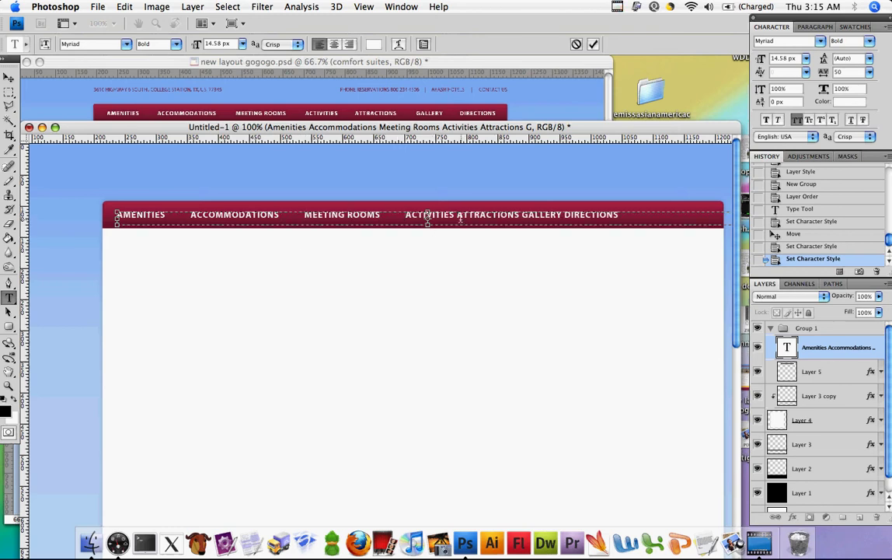
{"action": "left_click", "coordinate": [456, 217]}
{"action": "key", "text": "BackSpace"}
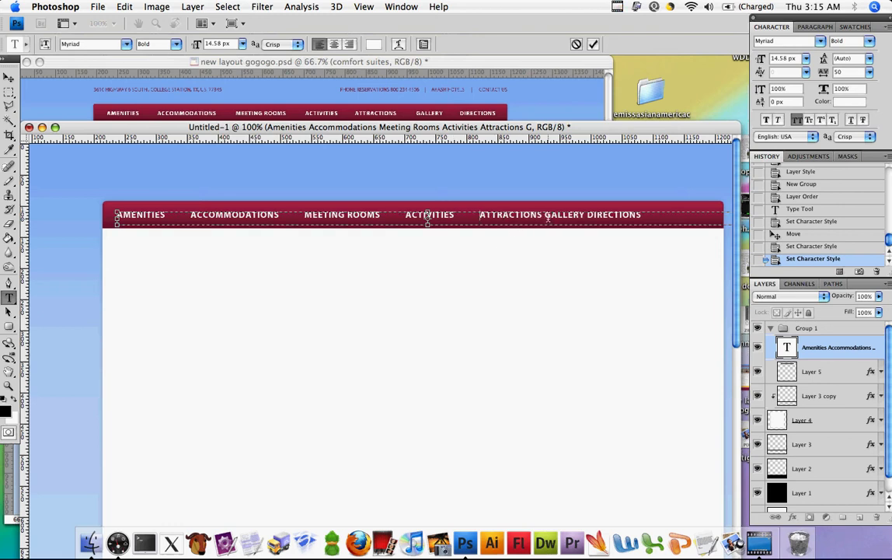
{"action": "left_click", "coordinate": [545, 217]}
{"action": "key", "text": "BackSpace"}
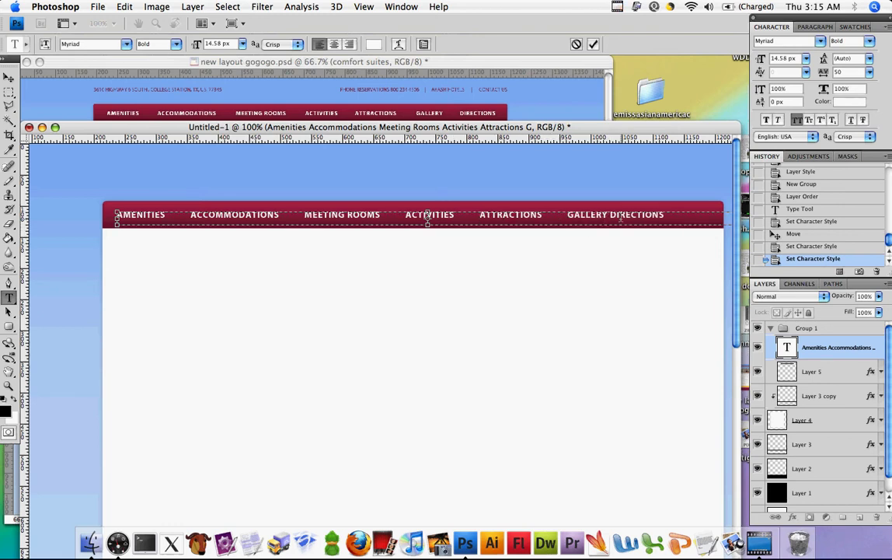
{"action": "left_click", "coordinate": [613, 216]}
{"action": "key", "text": "BackSpace"}
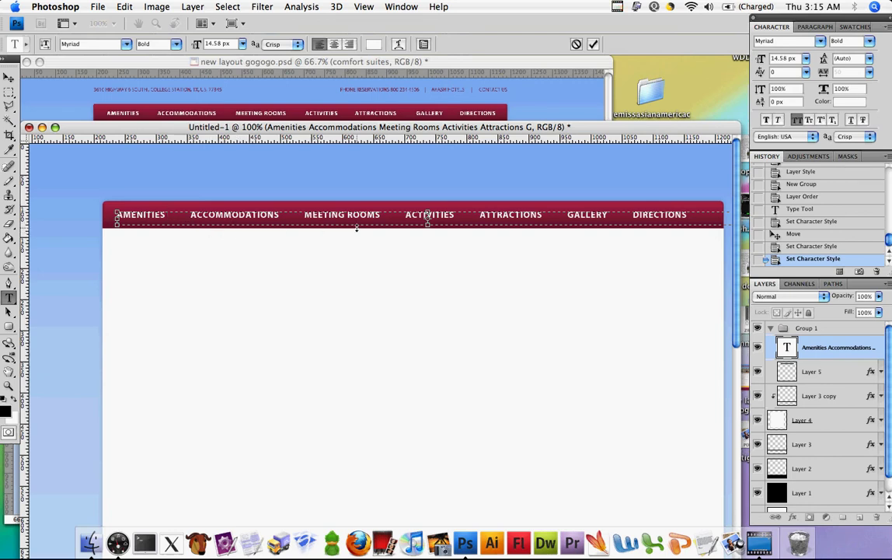
Add more spacing before each nav word and pull the text box's right edge in to fit the bar
{"action": "left_click", "coordinate": [408, 217]}
{"action": "left_click", "coordinate": [475, 217]}
{"action": "left_click", "coordinate": [569, 218]}
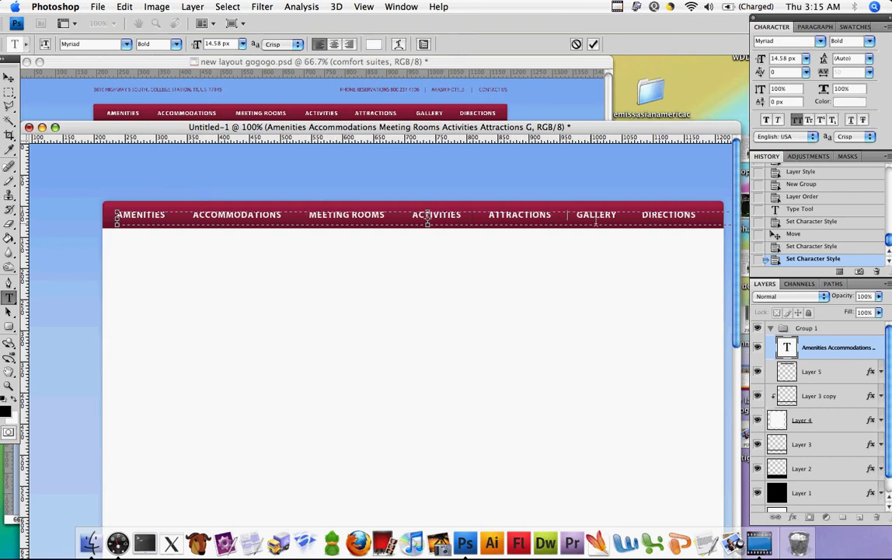
{"action": "left_click", "coordinate": [640, 218]}
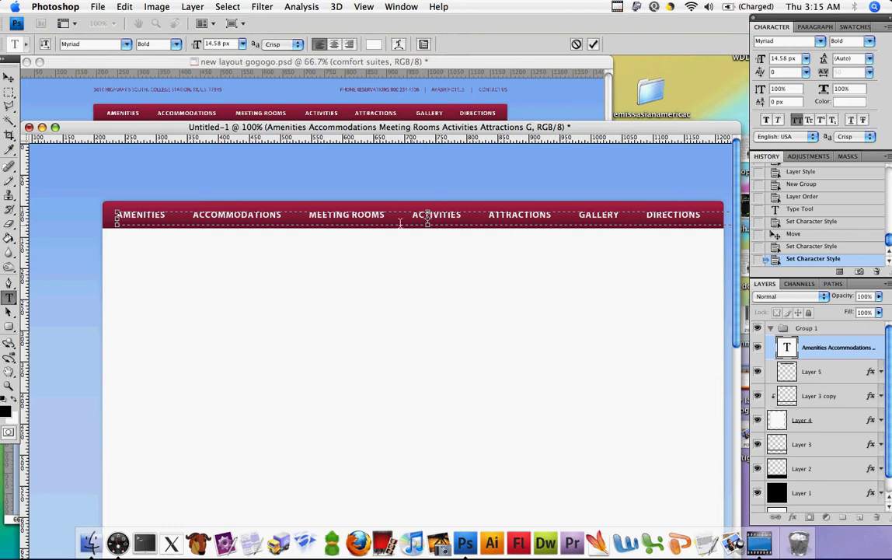
{"action": "left_click", "coordinate": [187, 217]}
{"action": "left_click", "coordinate": [296, 217]}
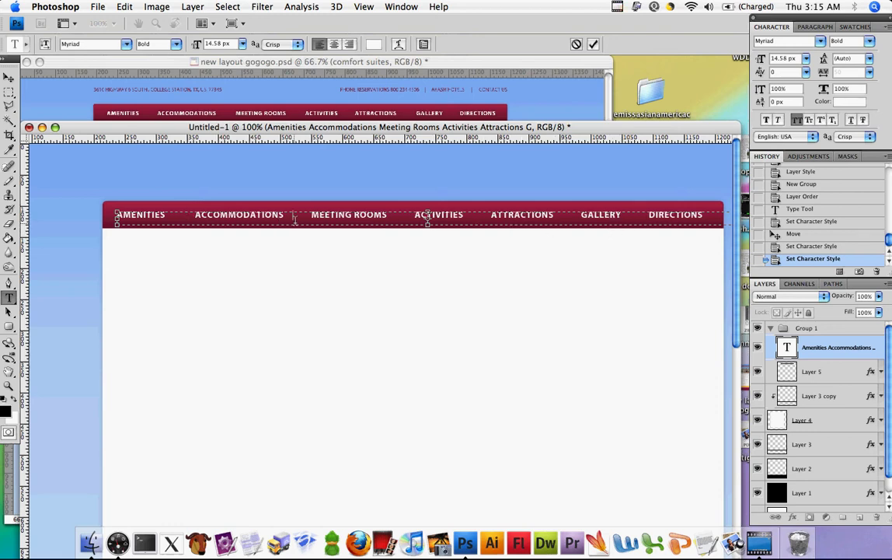
{"action": "left_click", "coordinate": [403, 217]}
{"action": "left_click", "coordinate": [581, 217]}
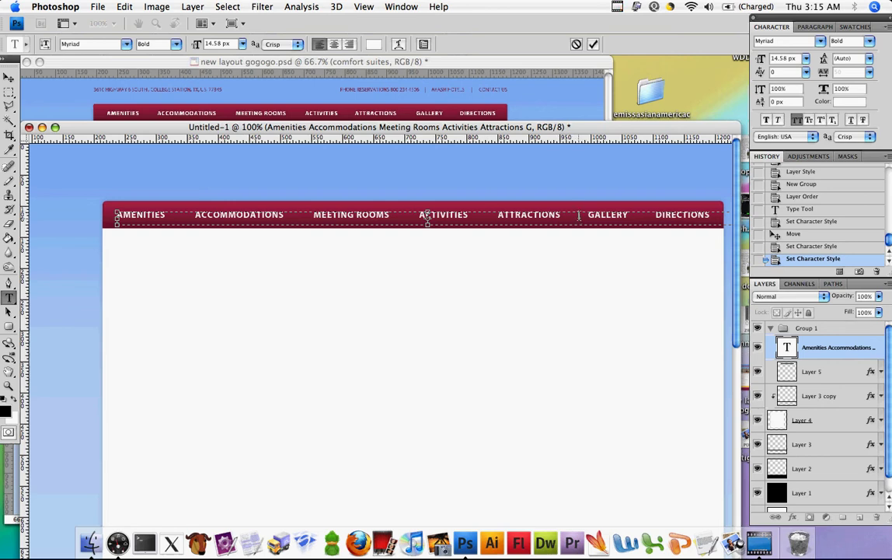
{"action": "left_click", "coordinate": [648, 218]}
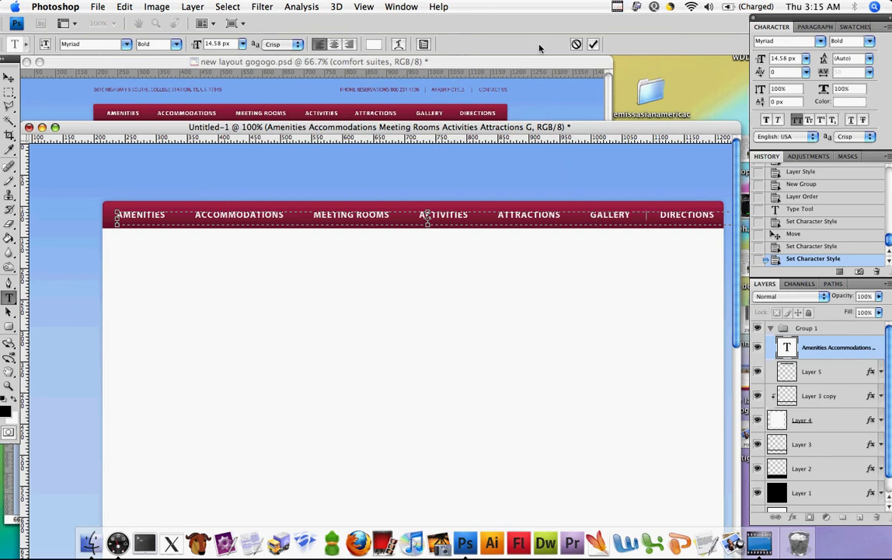
{"action": "scroll", "coordinate": [590, 189], "scroll_direction": "right", "scroll_amount": 5}
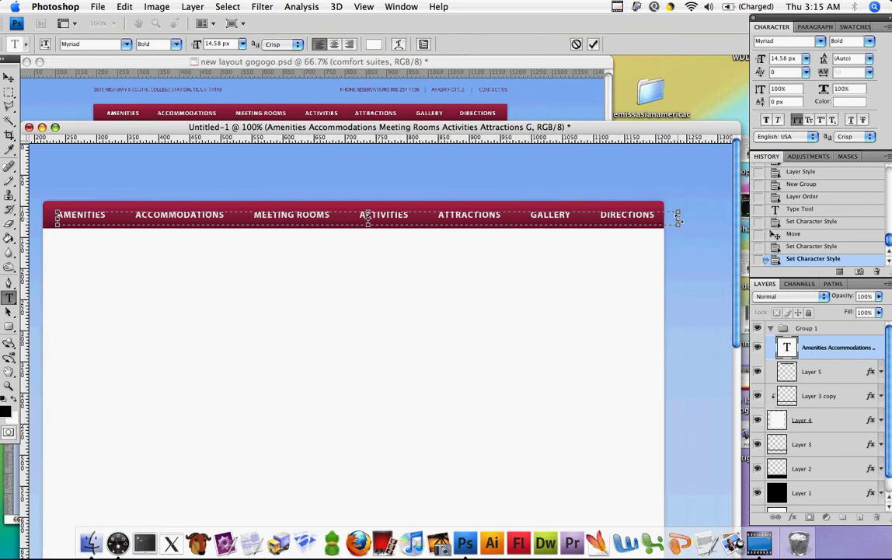
{"action": "left_click_drag", "start_coordinate": [678, 223], "coordinate": [666, 227]}
Commit the nav-bar text edit and nudge the text a few pixels into place
{"action": "key", "text": "super+Return"}
{"action": "left_click", "coordinate": [8, 79]}
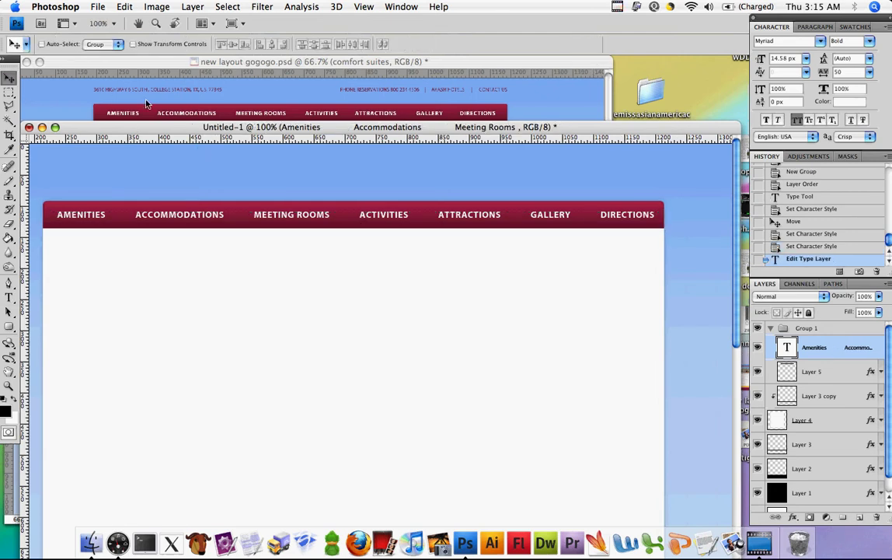
{"action": "left_click_drag", "start_coordinate": [271, 129], "coordinate": [274, 90]}
{"action": "key", "text": "Left"}
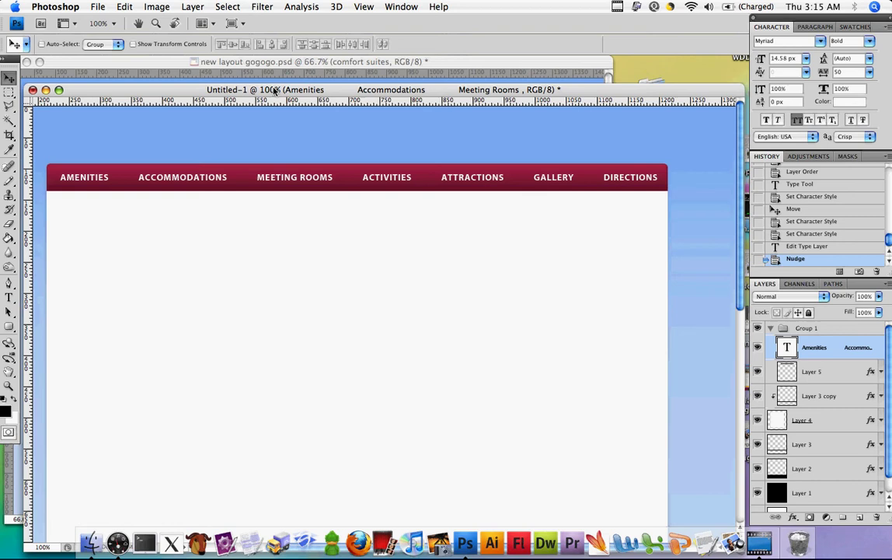
{"action": "key", "text": "Left"}
{"action": "key", "text": "Down"}
{"action": "key", "text": "Left"}
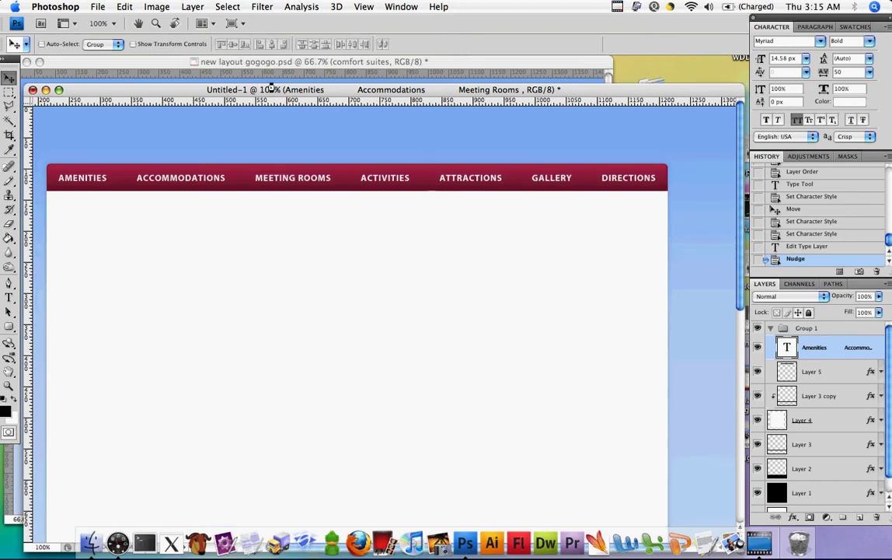
{"action": "key", "text": "Right"}
{"action": "left_click_drag", "start_coordinate": [273, 91], "coordinate": [343, 69]}
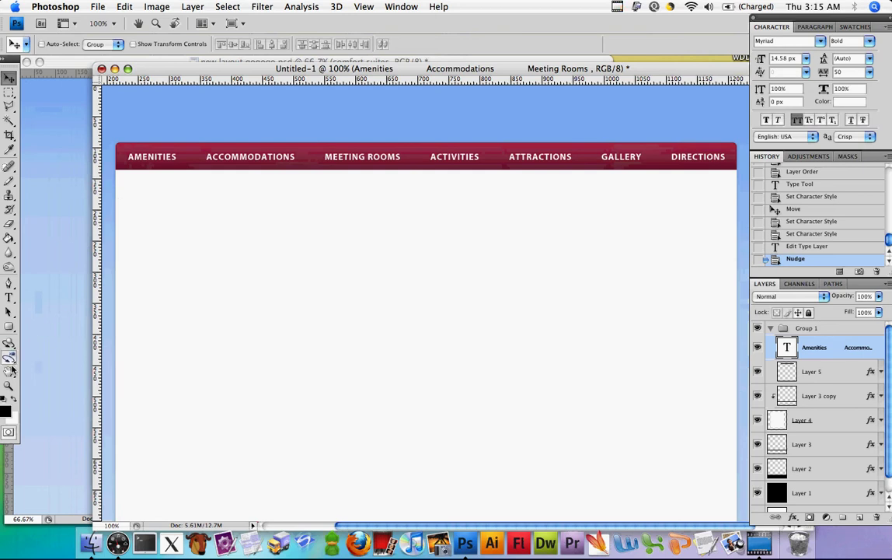
Zoom the mockup out to 66.7% and move it aside to show the reference layout
{"action": "left_click", "coordinate": [9, 386]}
{"action": "left_click", "coordinate": [277, 277], "text": "alt"}
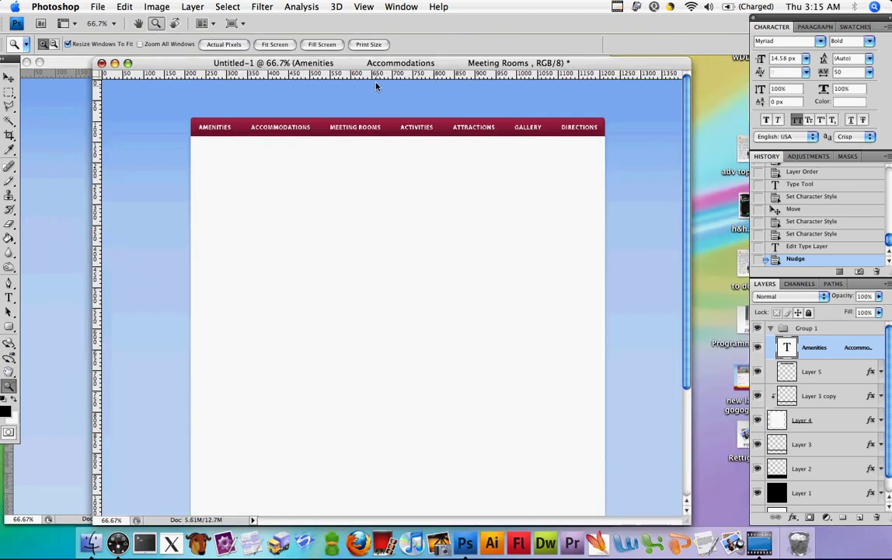
{"action": "left_click_drag", "start_coordinate": [328, 63], "coordinate": [404, 128]}
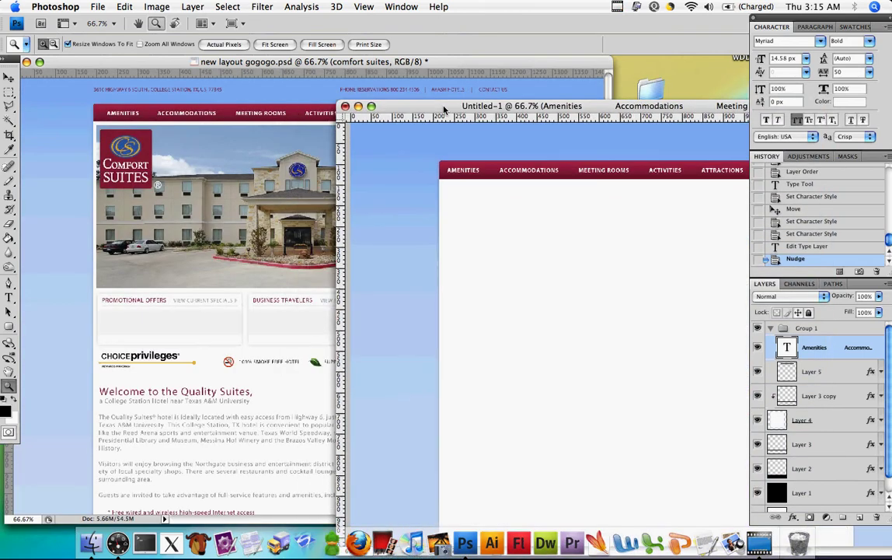
Collapse Group 1 and add a new empty layer above it in the mockup
{"action": "left_click", "coordinate": [327, 61]}
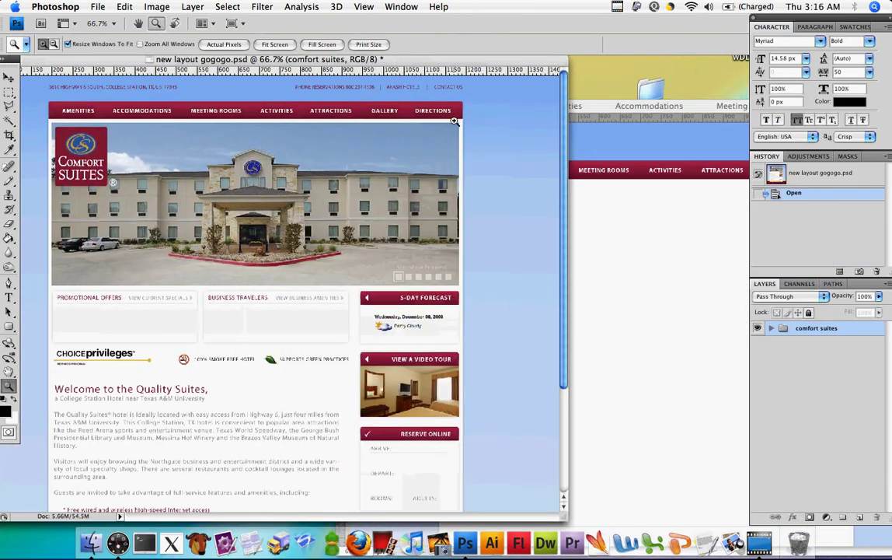
{"action": "key", "text": "v"}
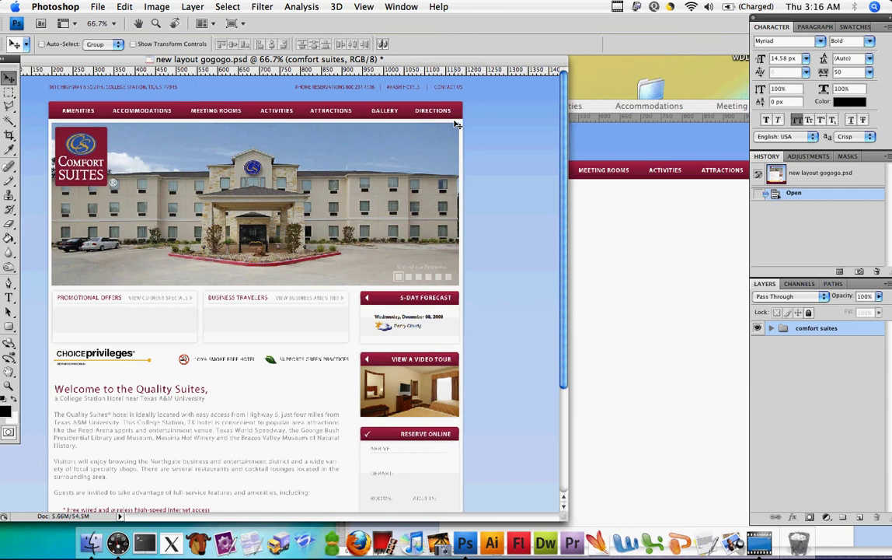
{"action": "left_click", "coordinate": [627, 109]}
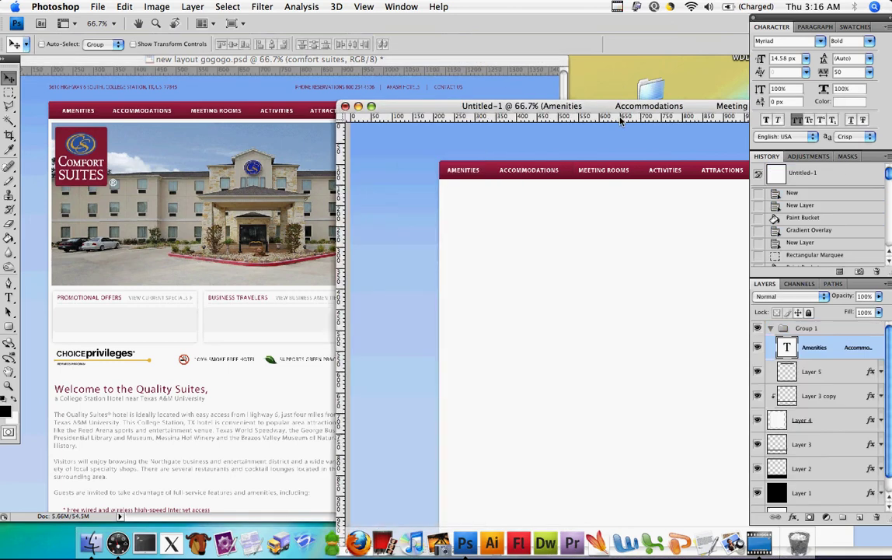
{"action": "left_click_drag", "start_coordinate": [634, 109], "coordinate": [527, 100]}
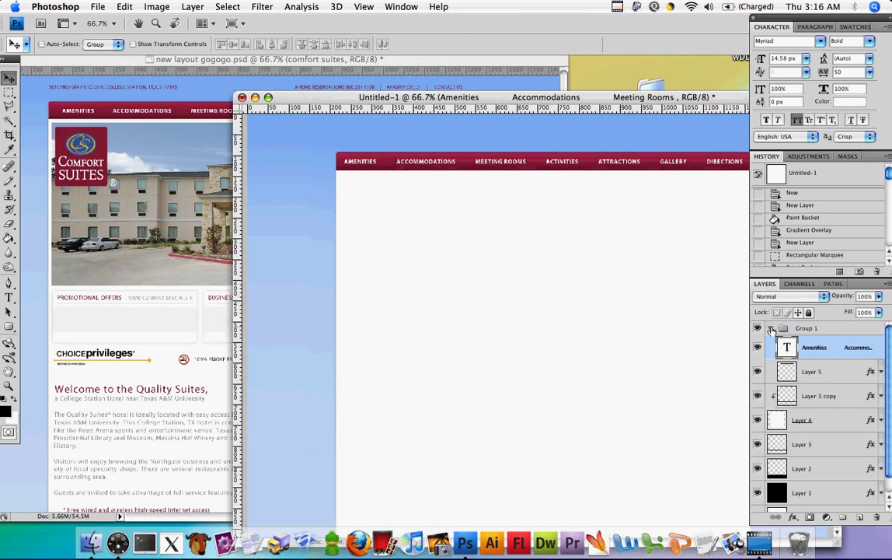
{"action": "left_click", "coordinate": [772, 329]}
{"action": "left_click", "coordinate": [771, 329]}
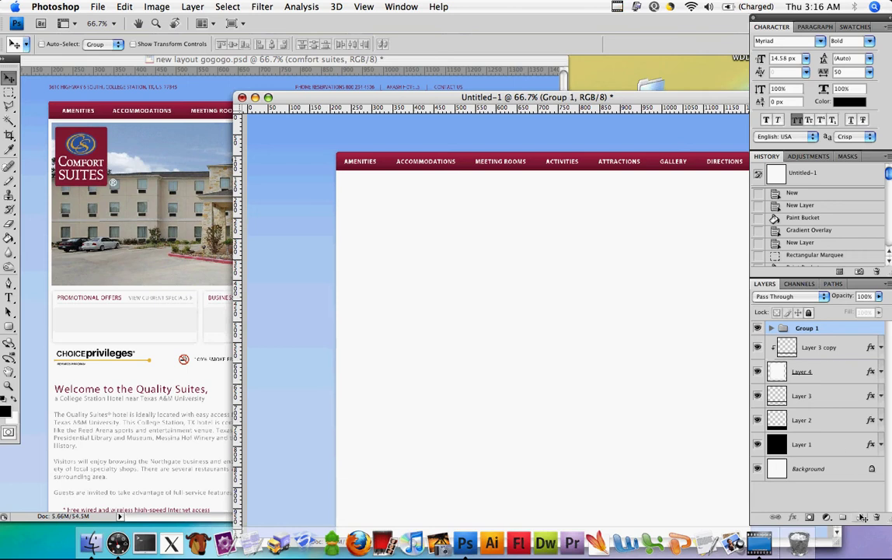
{"action": "key", "text": "super+alt+shift+n"}
{"action": "left_click_drag", "start_coordinate": [625, 101], "coordinate": [491, 87]}
Fill a rectangular selection across the content box below the nav bar with black, then deselect
{"action": "left_click", "coordinate": [8, 92]}
{"action": "left_click", "coordinate": [55, 88]}
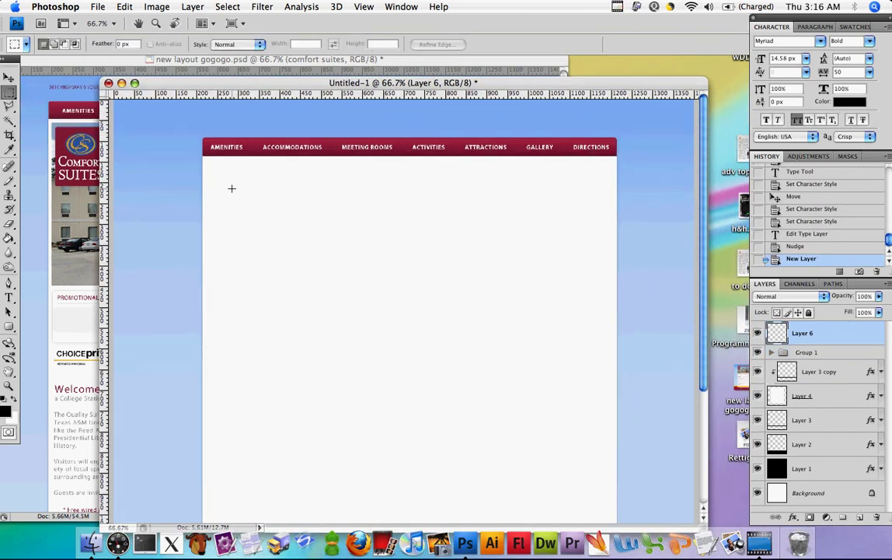
{"action": "left_click_drag", "start_coordinate": [208, 160], "coordinate": [612, 322]}
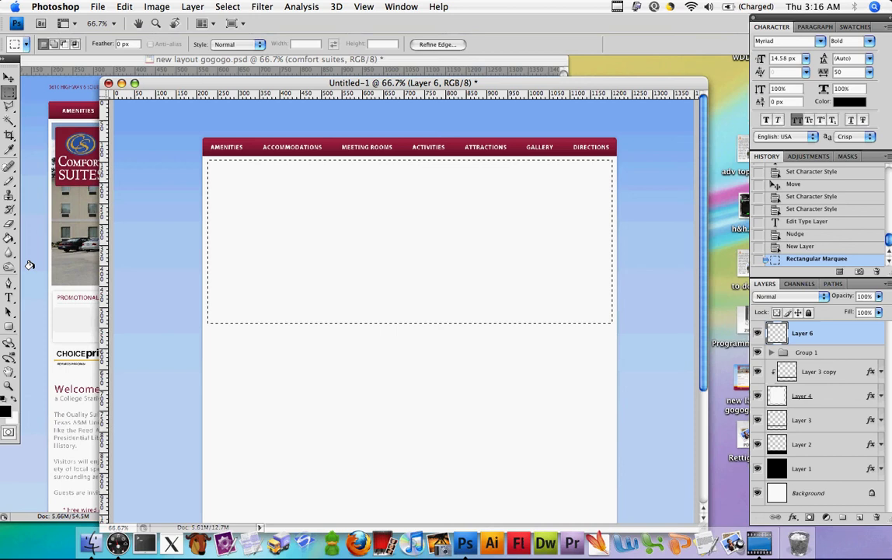
{"action": "left_click", "coordinate": [8, 237]}
{"action": "left_click", "coordinate": [47, 237]}
{"action": "left_click", "coordinate": [287, 237]}
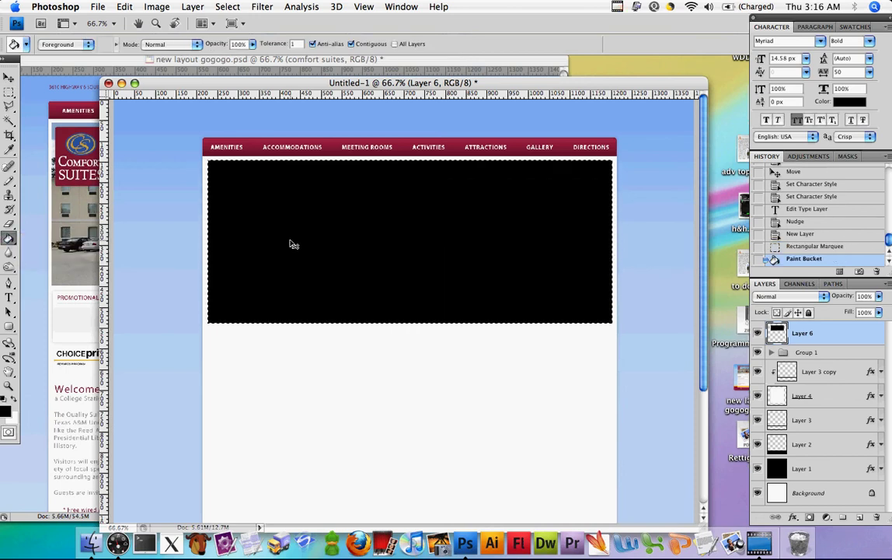
{"action": "key", "text": "ctrl+d"}
{"action": "left_click", "coordinate": [9, 77]}
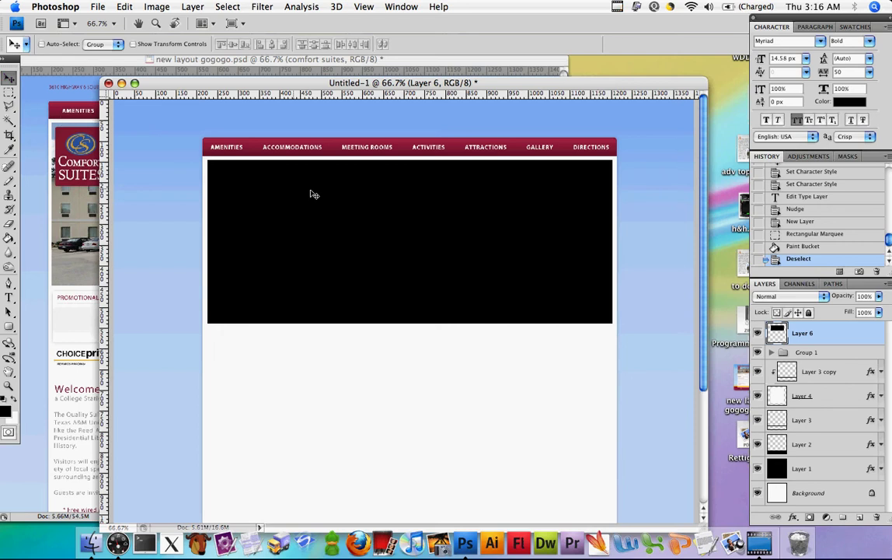
{"action": "key", "text": "super+t"}
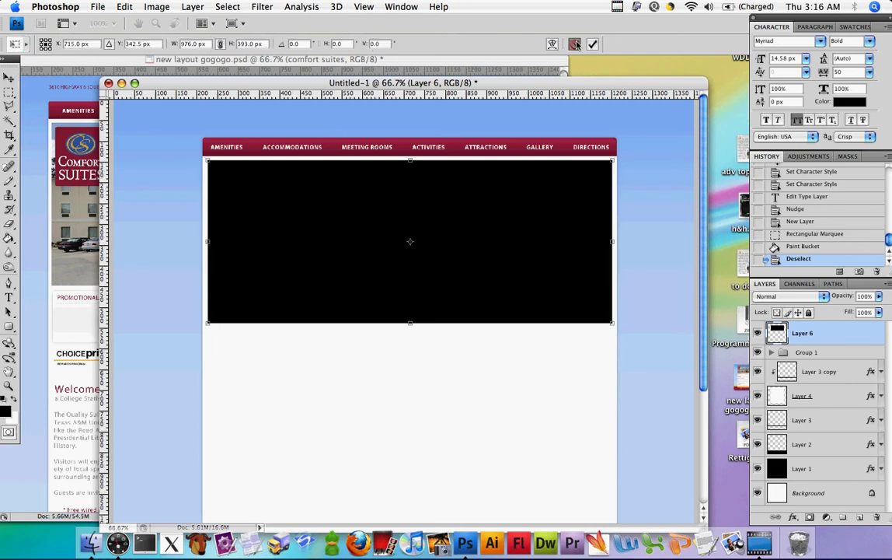
Read the hotel photo's dimensions in the reference layout with a cancelled Free Transform
{"action": "left_click", "coordinate": [574, 44]}
{"action": "left_click", "coordinate": [483, 60]}
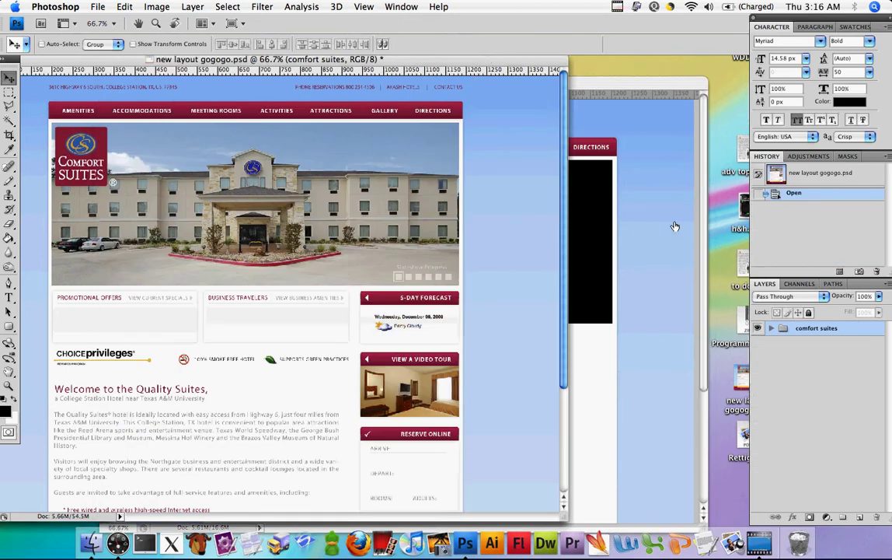
{"action": "left_click", "coordinate": [771, 328]}
{"action": "scroll", "coordinate": [817, 394], "scroll_direction": "down", "scroll_amount": 1}
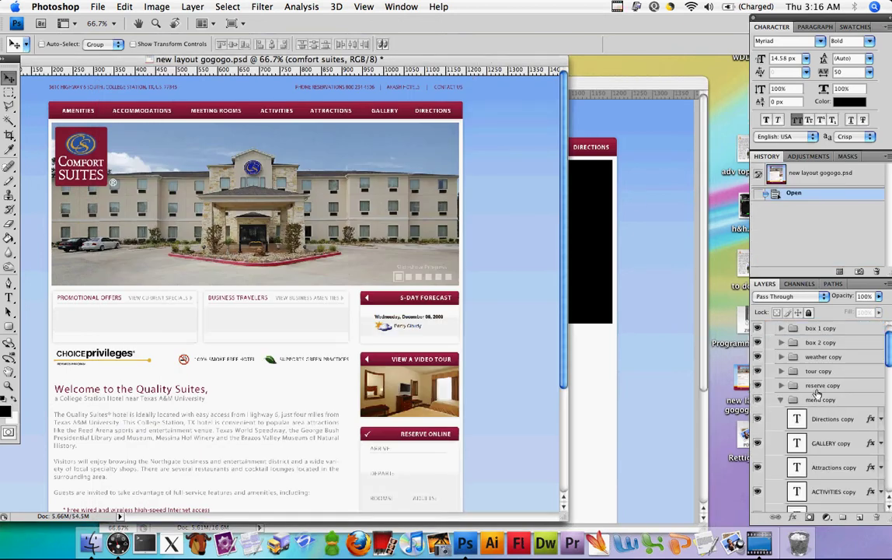
{"action": "left_click", "coordinate": [781, 400]}
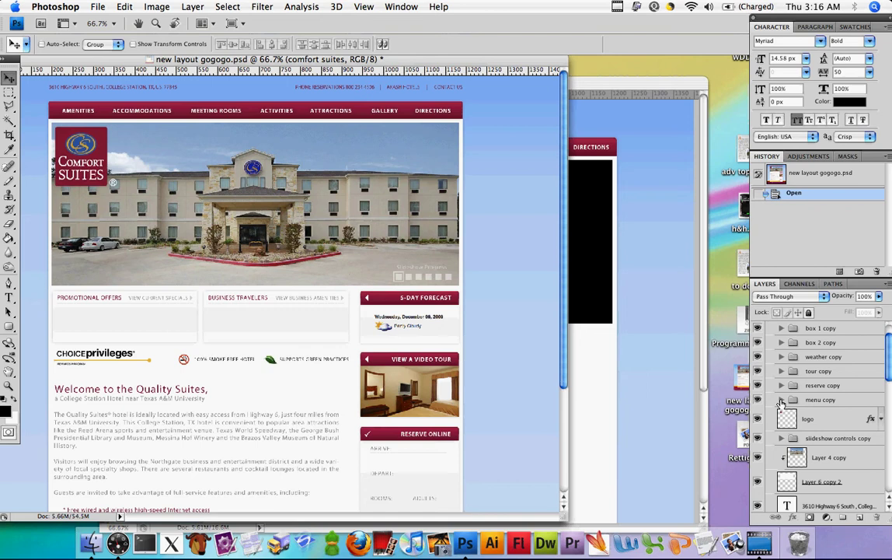
{"action": "left_click", "coordinate": [816, 481]}
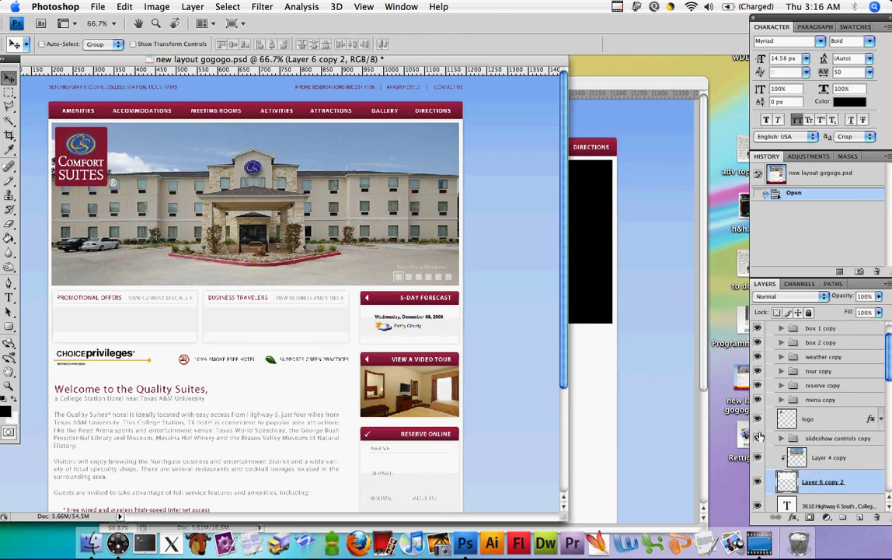
{"action": "key", "text": "super+t"}
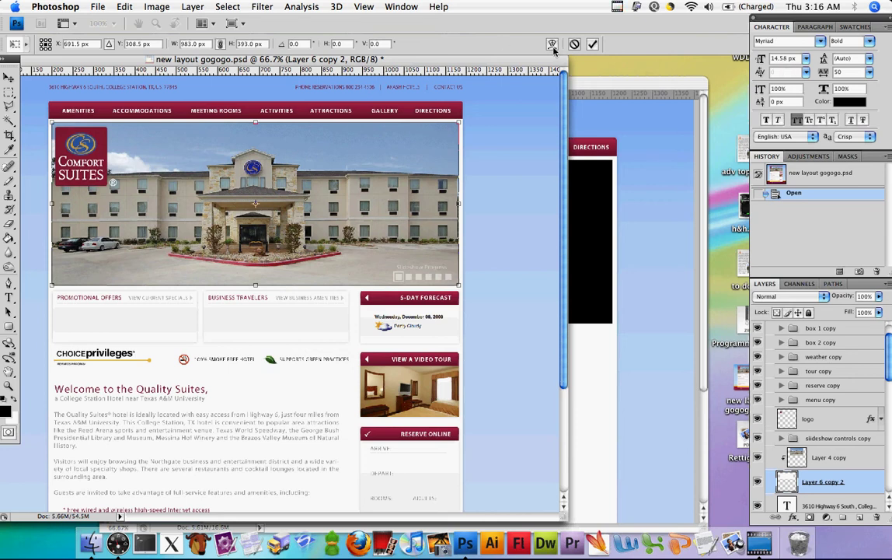
{"action": "left_click", "coordinate": [573, 44]}
Resize the black box on Layer 6 to a width of 983 px
{"action": "left_click", "coordinate": [590, 82]}
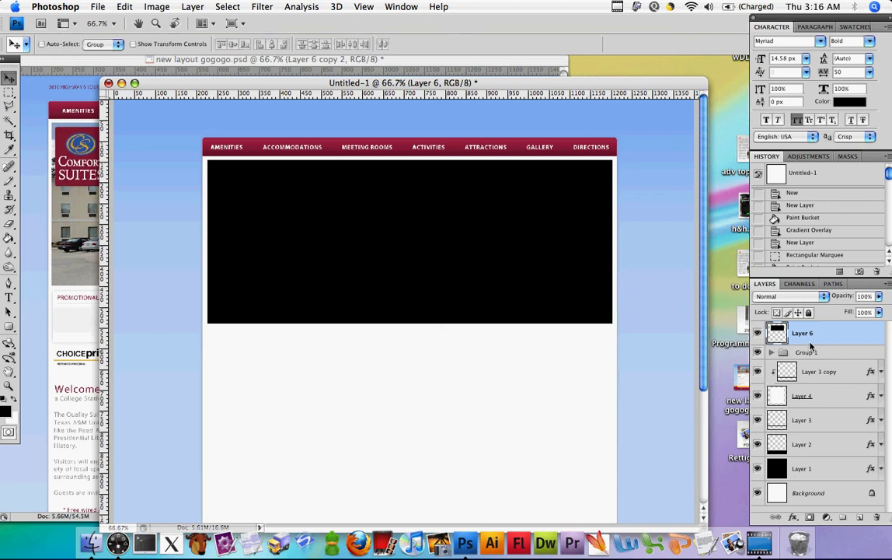
{"action": "right_click", "coordinate": [811, 342]}
{"action": "left_click", "coordinate": [694, 304]}
{"action": "key", "text": "super+t"}
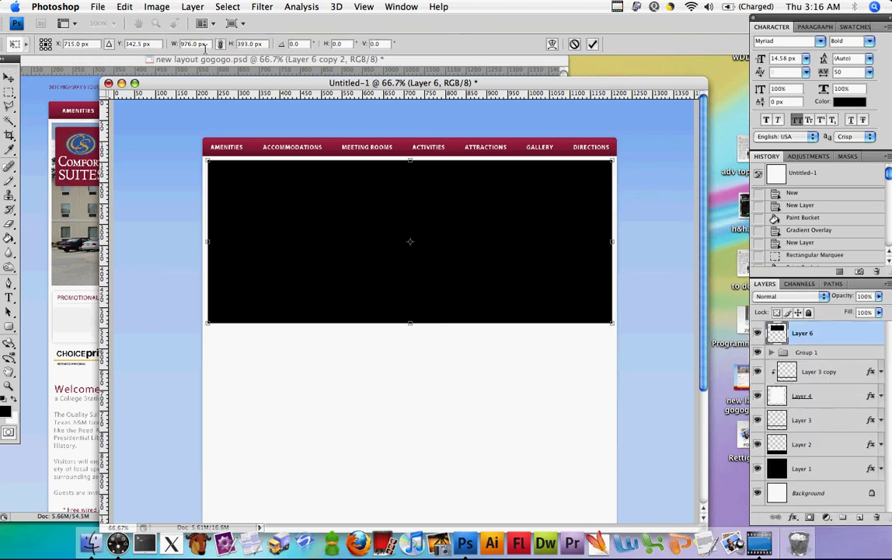
{"action": "left_click", "coordinate": [204, 45]}
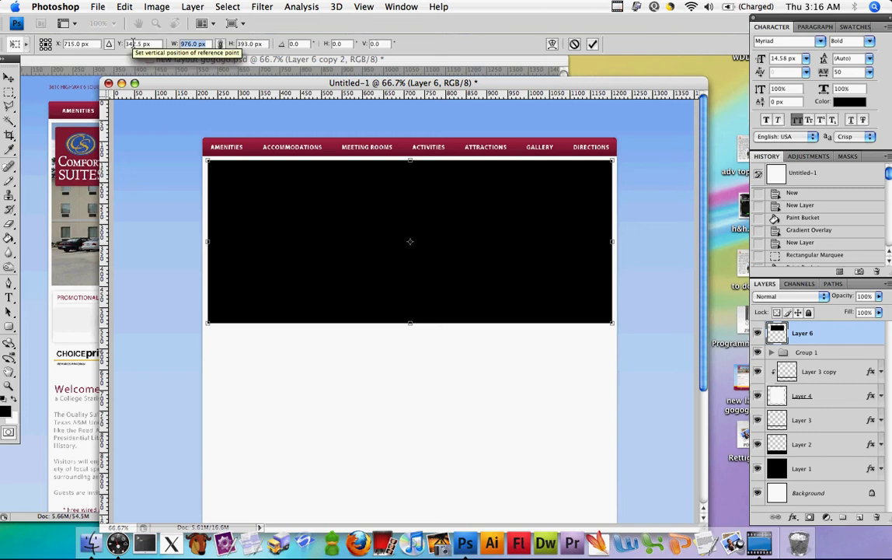
{"action": "type", "text": "983px"}
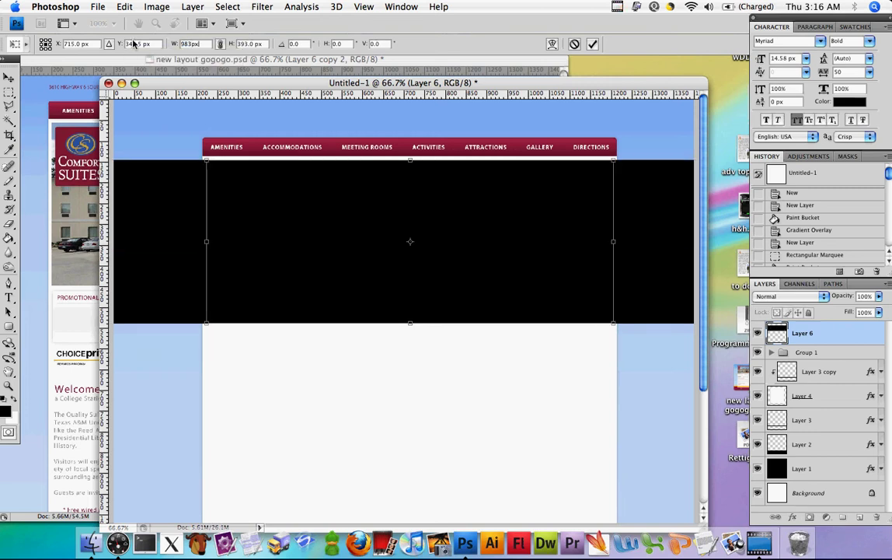
{"action": "left_click", "coordinate": [261, 45]}
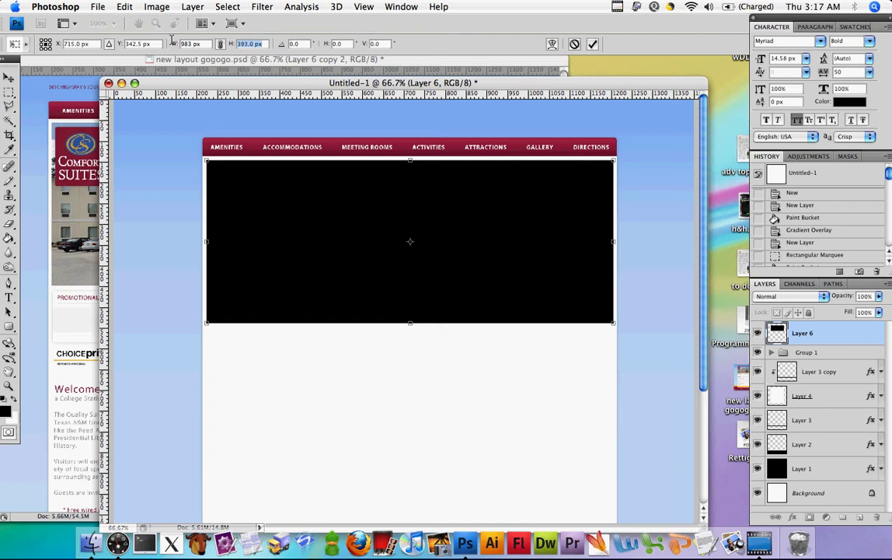
{"action": "left_click", "coordinate": [593, 44]}
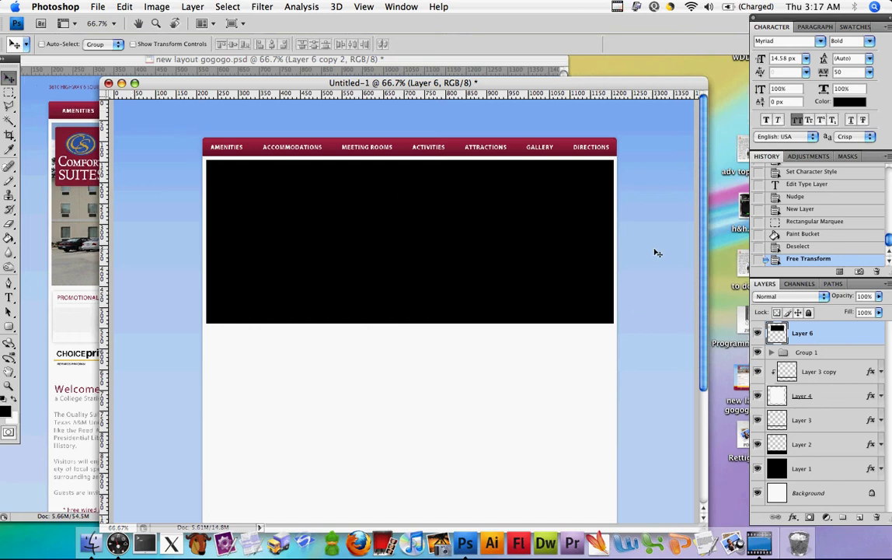
Select Layer 6, Layer 4 and Layer 5 together in the Layers panel
{"action": "left_click_drag", "start_coordinate": [532, 79], "coordinate": [497, 57]}
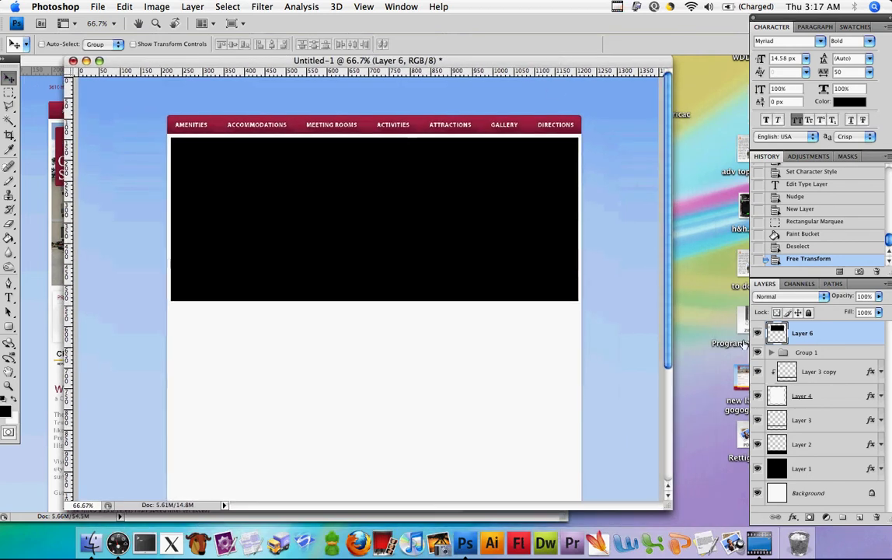
{"action": "left_click", "coordinate": [812, 350]}
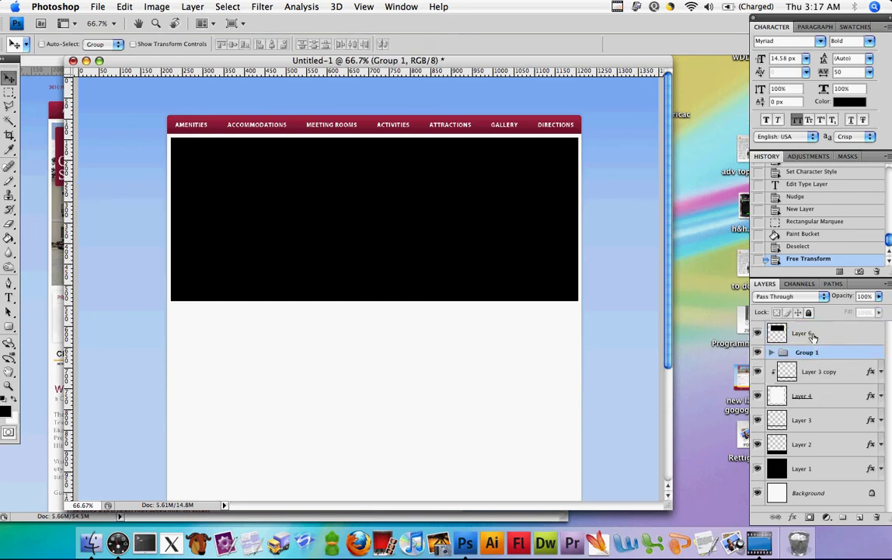
{"action": "left_click", "coordinate": [813, 334]}
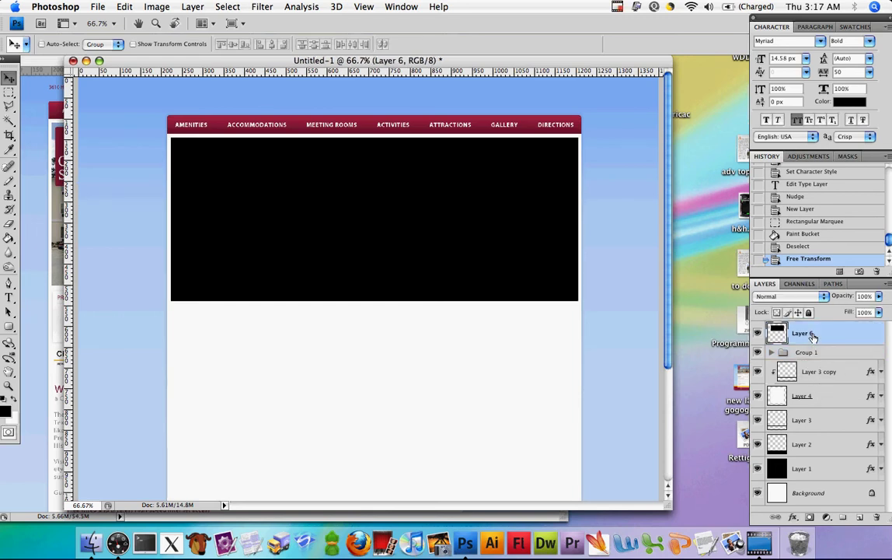
{"action": "left_click", "coordinate": [818, 400], "text": "super"}
{"action": "scroll", "coordinate": [638, 369], "scroll_direction": "down", "scroll_amount": 3}
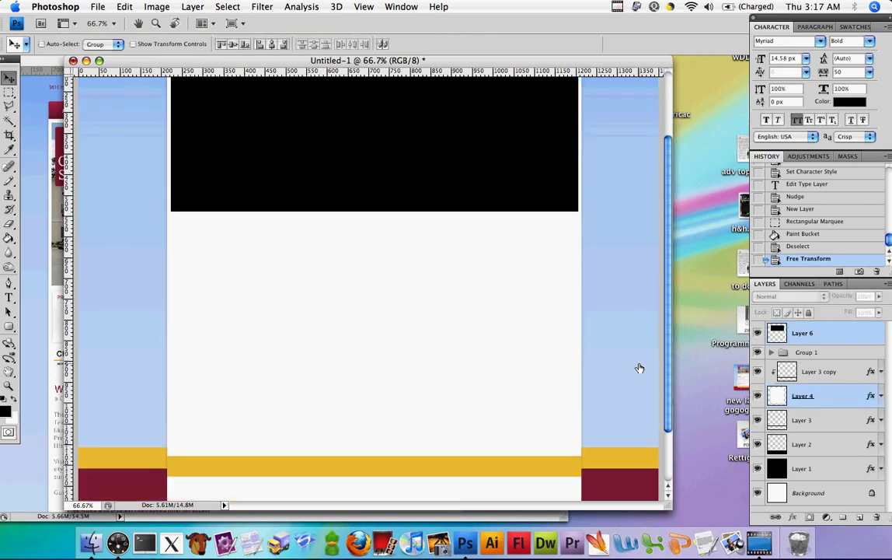
{"action": "left_click", "coordinate": [773, 353]}
{"action": "scroll", "coordinate": [626, 340], "scroll_direction": "up", "scroll_amount": 4}
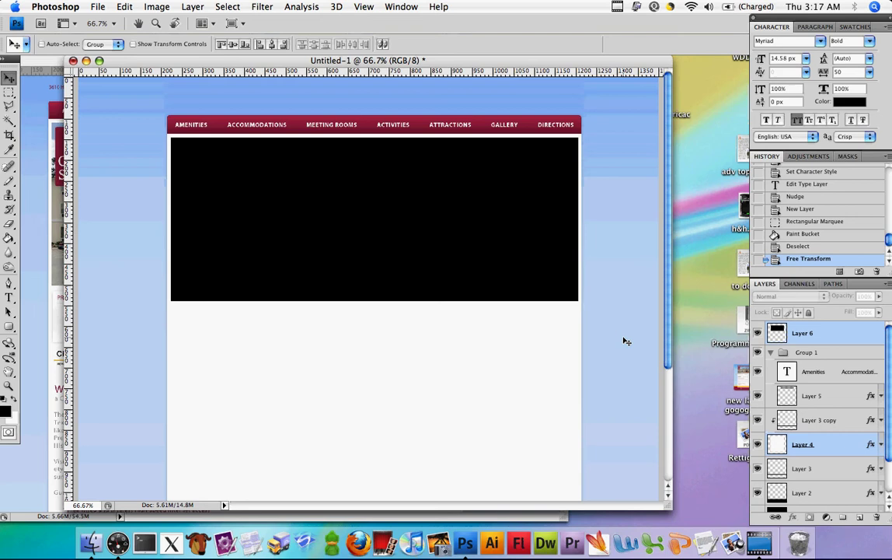
{"action": "left_click", "coordinate": [810, 396], "text": "super"}
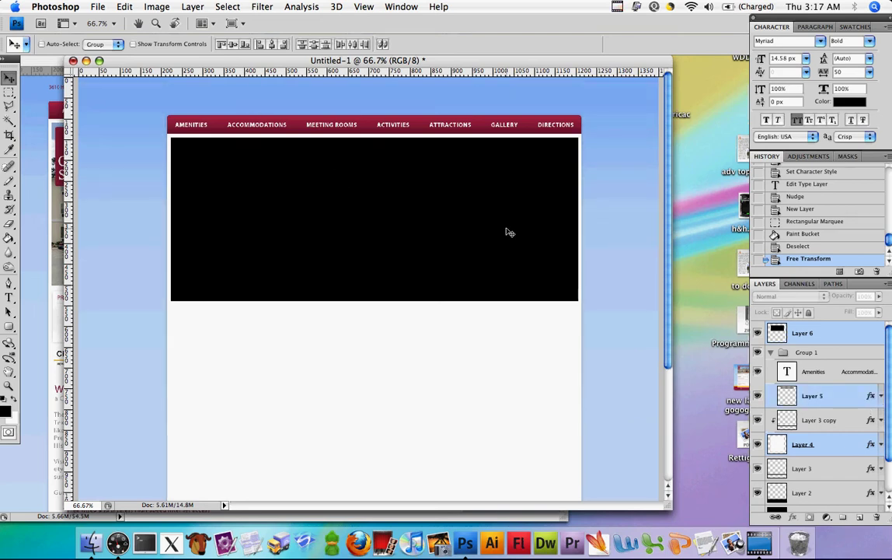
Align the selected layers' horizontal centres, then collapse Group 1 and reselect Layer 6
{"action": "left_click", "coordinate": [126, 7]}
{"action": "mouse_move", "coordinate": [194, 6]}
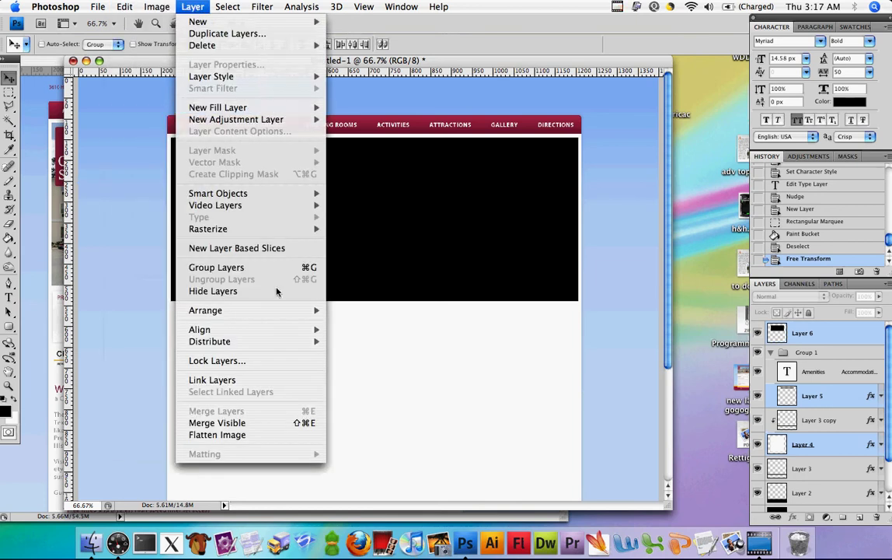
{"action": "mouse_move", "coordinate": [303, 329]}
{"action": "left_click", "coordinate": [389, 382]}
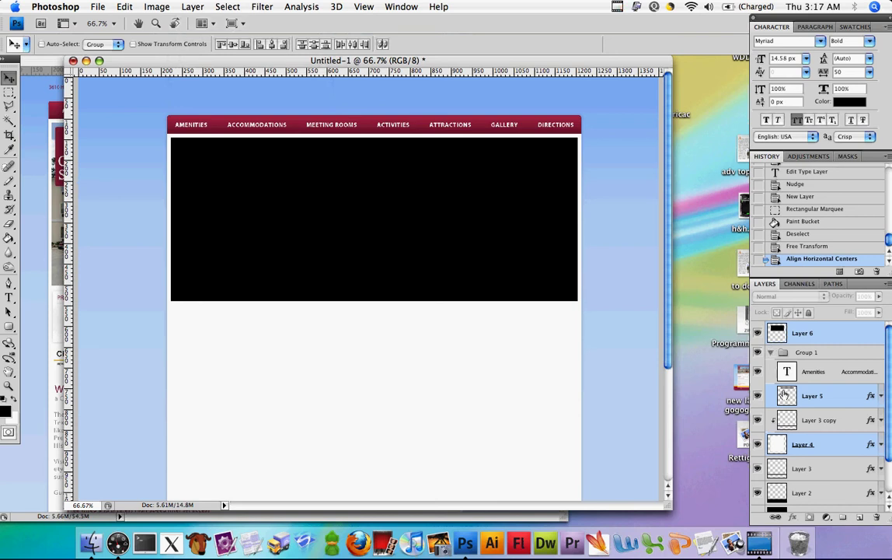
{"action": "left_click", "coordinate": [812, 444]}
{"action": "left_click", "coordinate": [774, 352]}
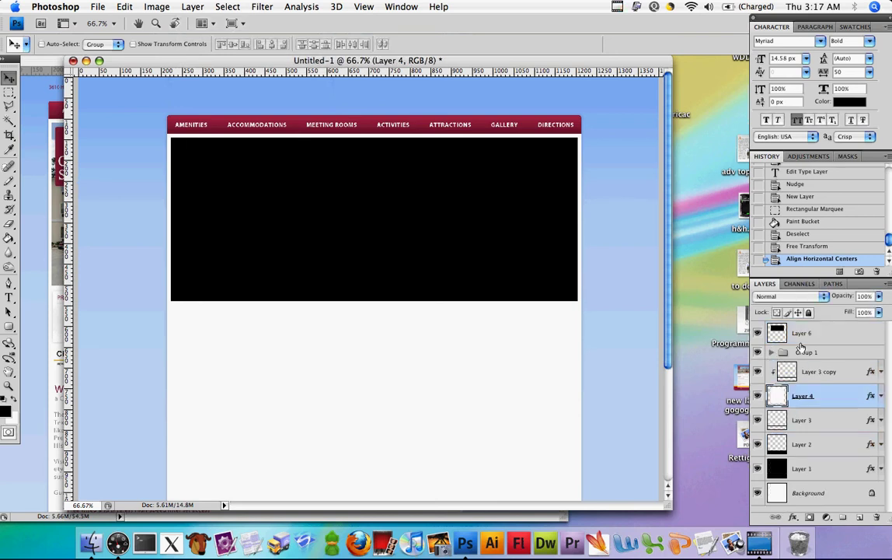
{"action": "left_click", "coordinate": [805, 335]}
Dock and undock the mockup window, toggle Show Desktop, and bring new layout gogogo.psd forward
{"action": "left_click_drag", "start_coordinate": [239, 63], "coordinate": [347, 87]}
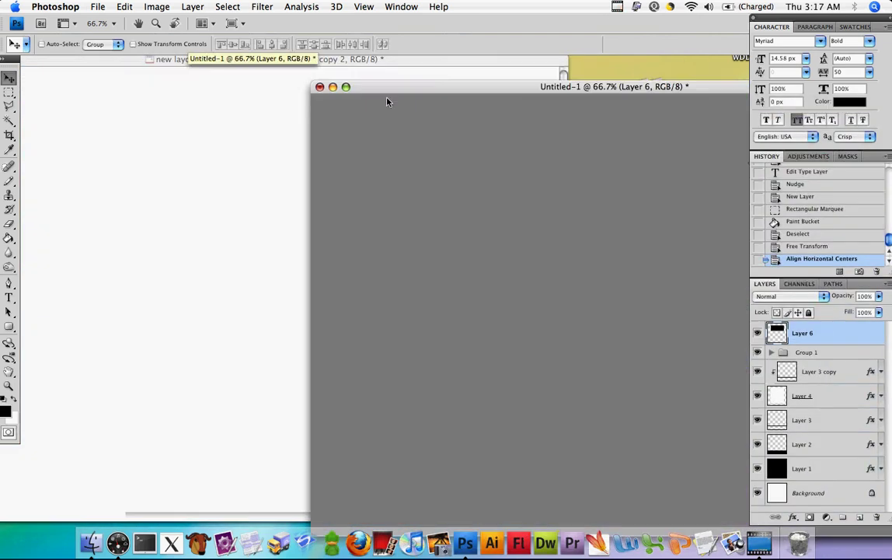
{"action": "left_click", "coordinate": [175, 64]}
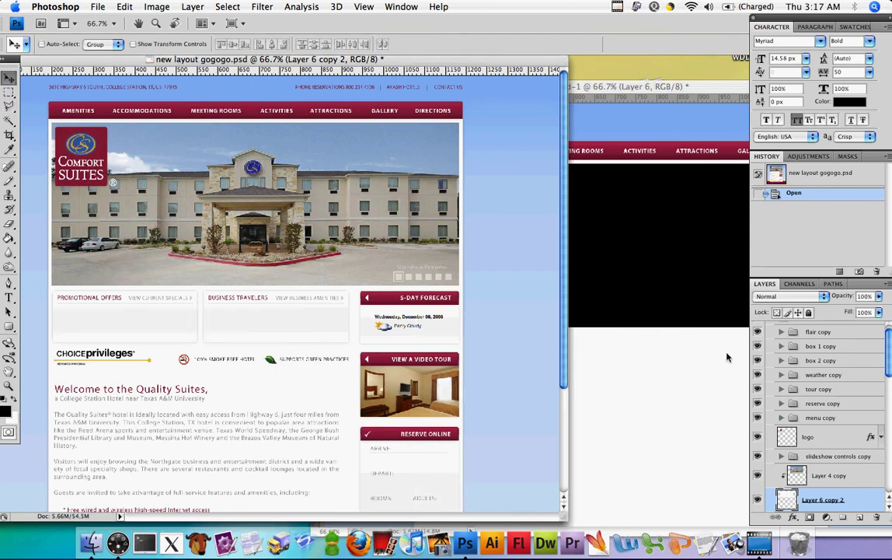
{"action": "key", "text": "F11"}
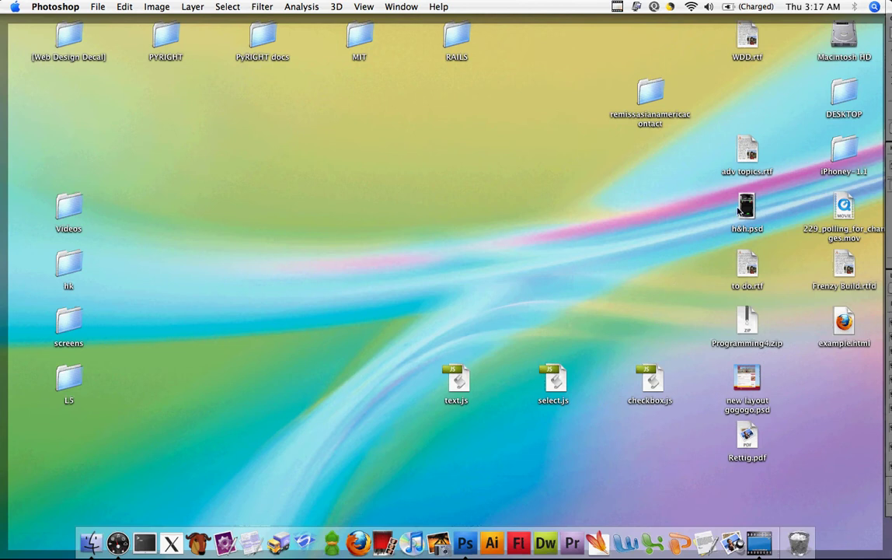
{"action": "left_click_drag", "start_coordinate": [739, 215], "coordinate": [705, 235]}
{"action": "key", "text": "F11"}
{"action": "key", "text": "F11"}
{"action": "key", "text": "F11"}
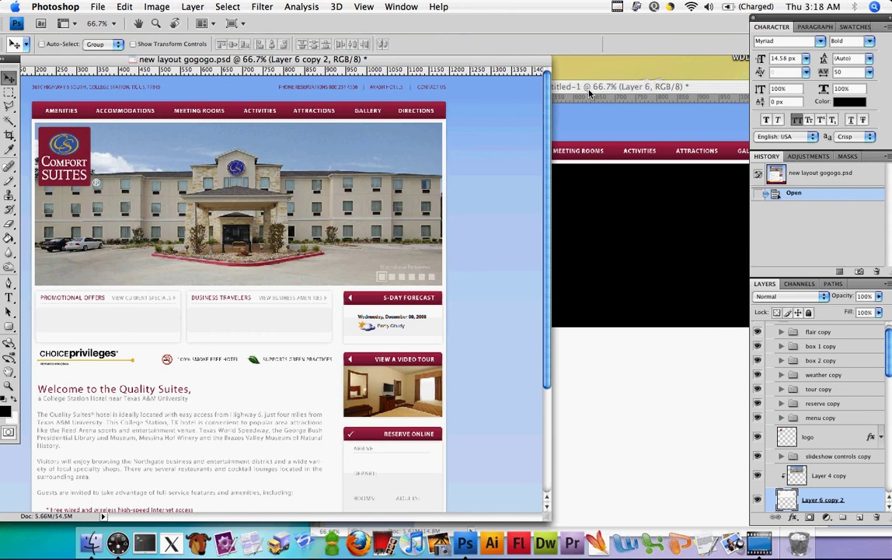
{"action": "left_click_drag", "start_coordinate": [590, 93], "coordinate": [589, 82]}
{"action": "left_click", "coordinate": [288, 65]}
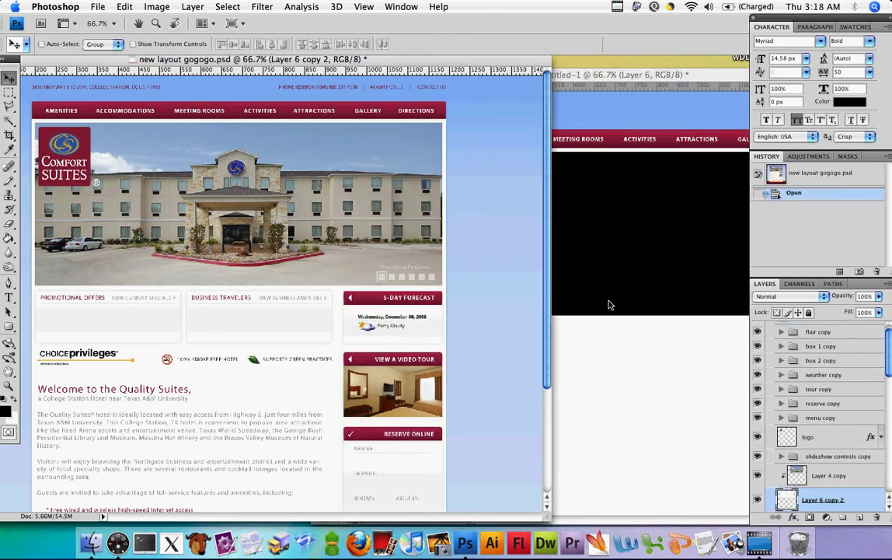
Copy the hotel photo into the mockup, clip it to the black box, and nudge it into place
{"action": "left_click_drag", "start_coordinate": [843, 482], "coordinate": [659, 307]}
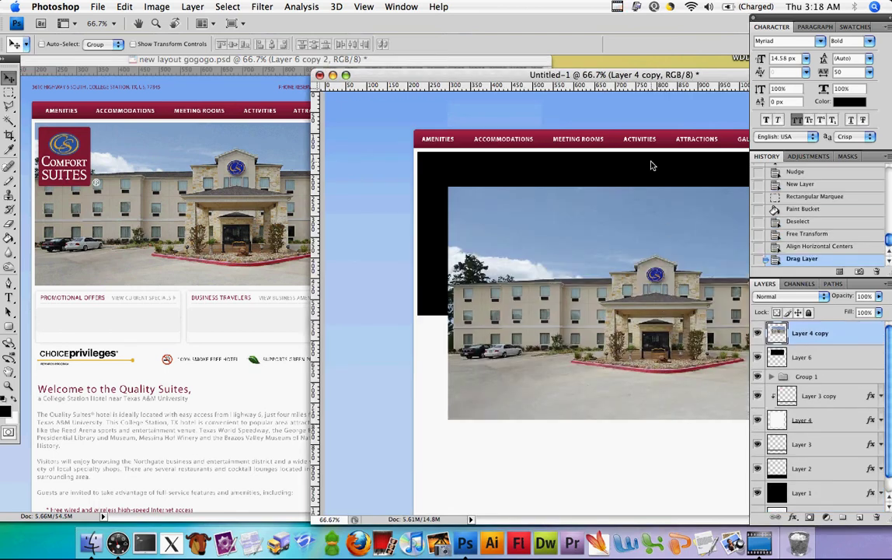
{"action": "left_click_drag", "start_coordinate": [627, 76], "coordinate": [445, 66]}
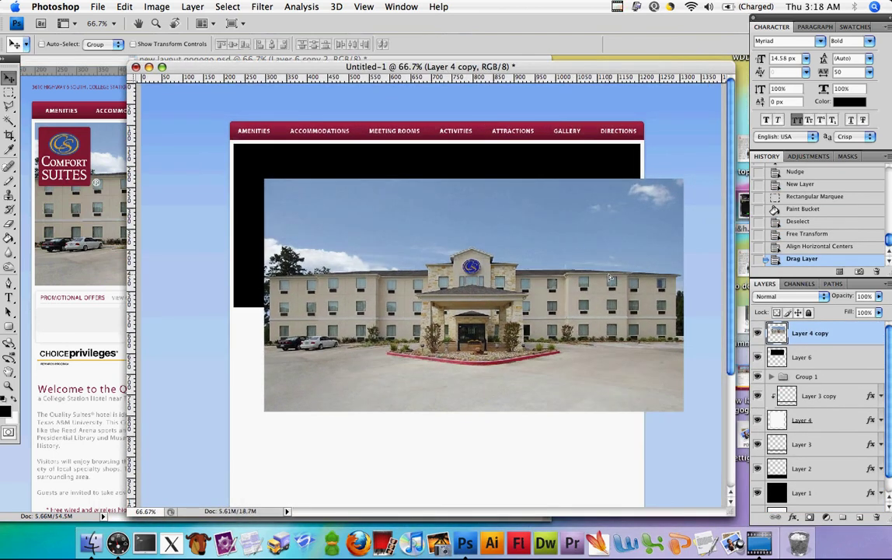
{"action": "left_click_drag", "start_coordinate": [610, 276], "coordinate": [571, 213]}
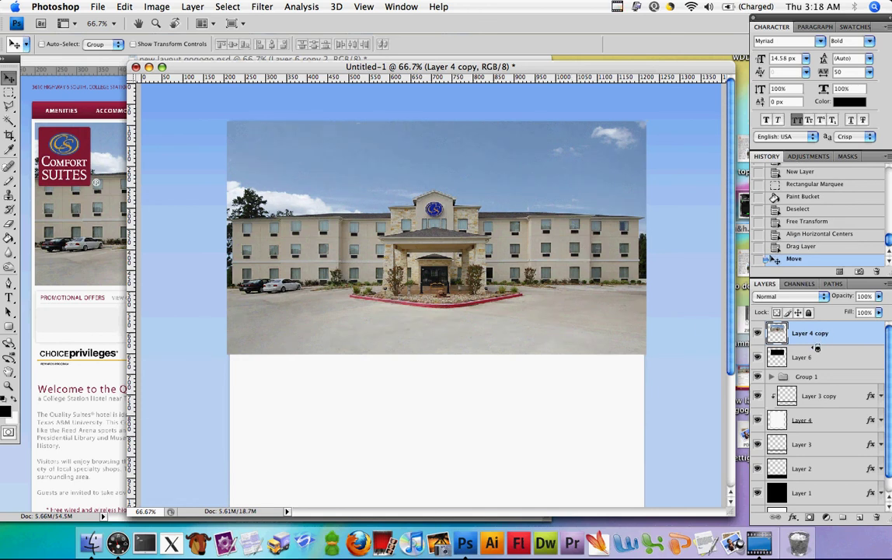
{"action": "left_click", "coordinate": [814, 345], "text": "alt"}
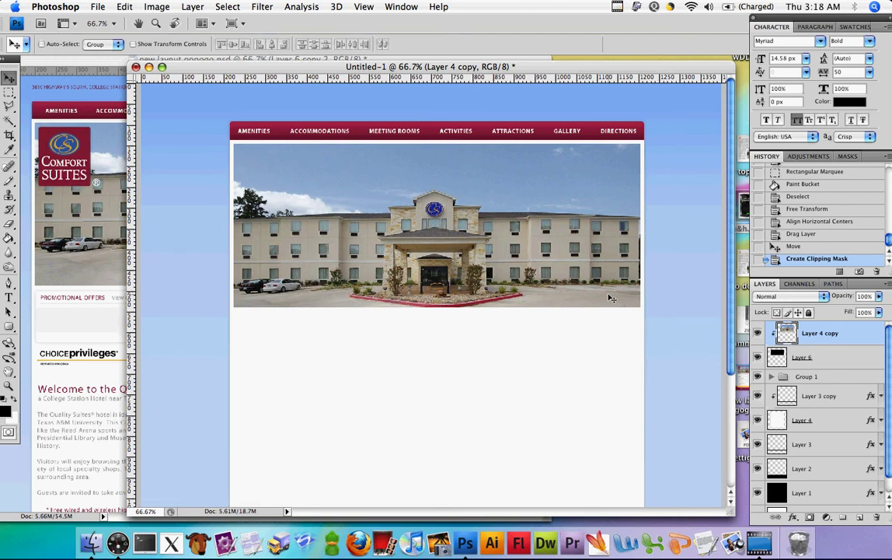
{"action": "left_click_drag", "start_coordinate": [449, 258], "coordinate": [448, 253]}
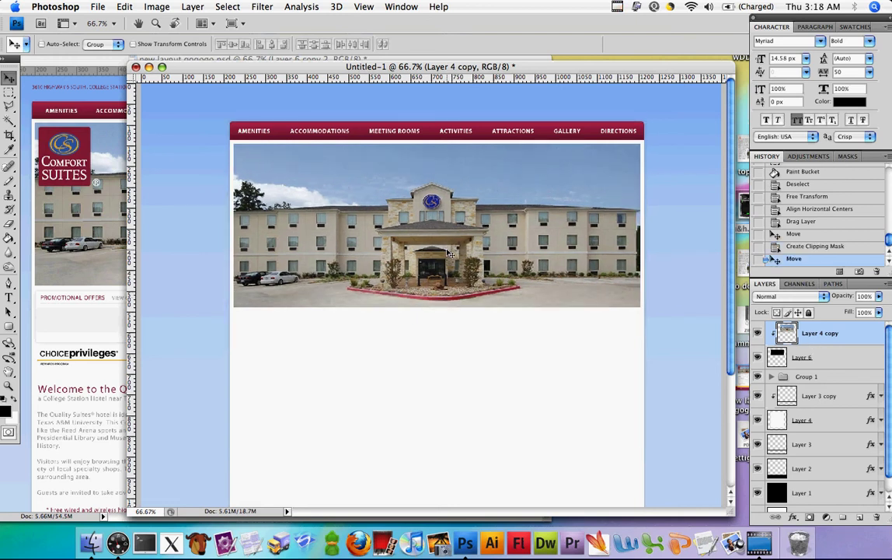
{"action": "key", "text": "Right"}
{"action": "key", "text": "Right"}
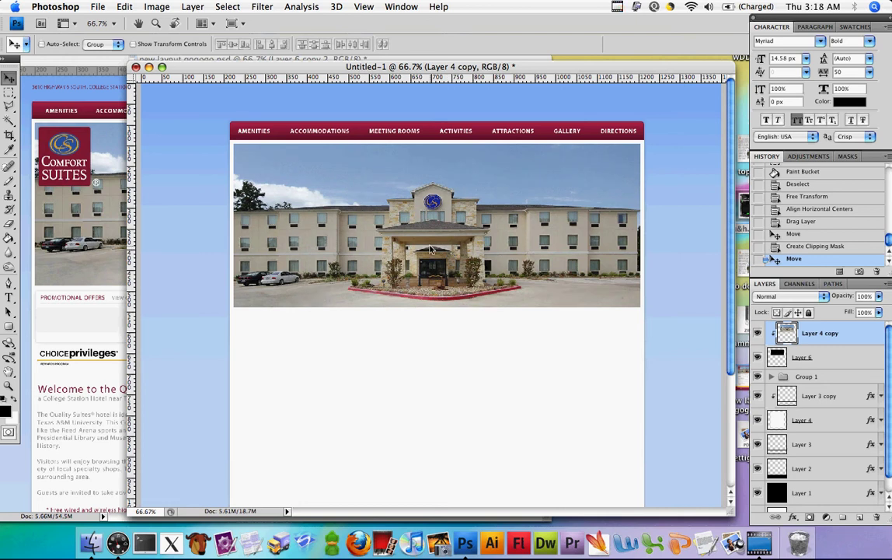
Copy the Comfort Suites logo layer from the reference onto the mockup's top-left corner
{"action": "left_click_drag", "start_coordinate": [260, 71], "coordinate": [308, 65]}
{"action": "left_click", "coordinate": [146, 71]}
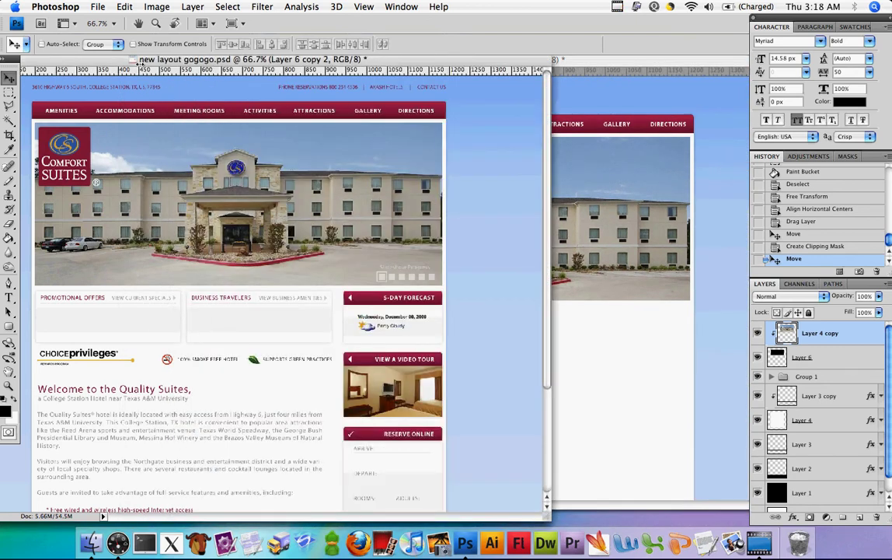
{"action": "left_click_drag", "start_coordinate": [820, 432], "coordinate": [330, 200]}
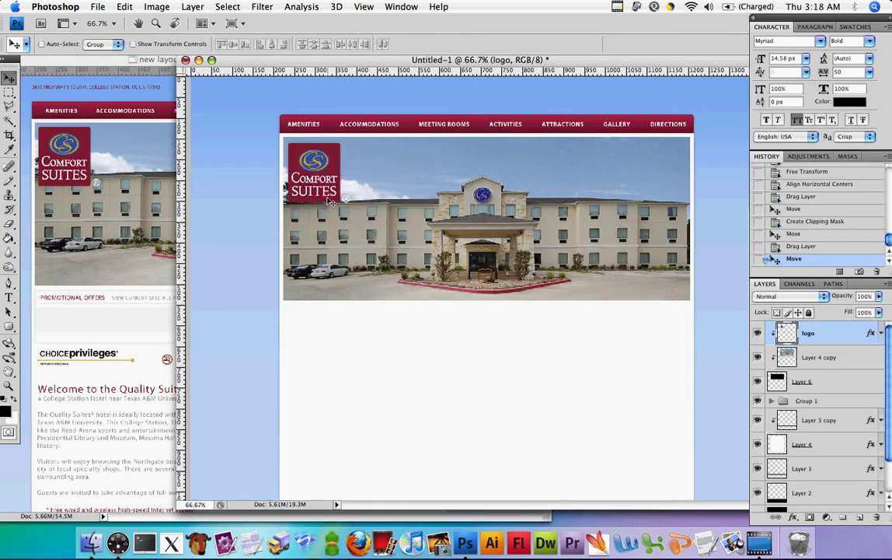
Create Group 2 and move the logo, Layer 4 copy and Layer 6 into it
{"action": "left_click", "coordinate": [845, 519]}
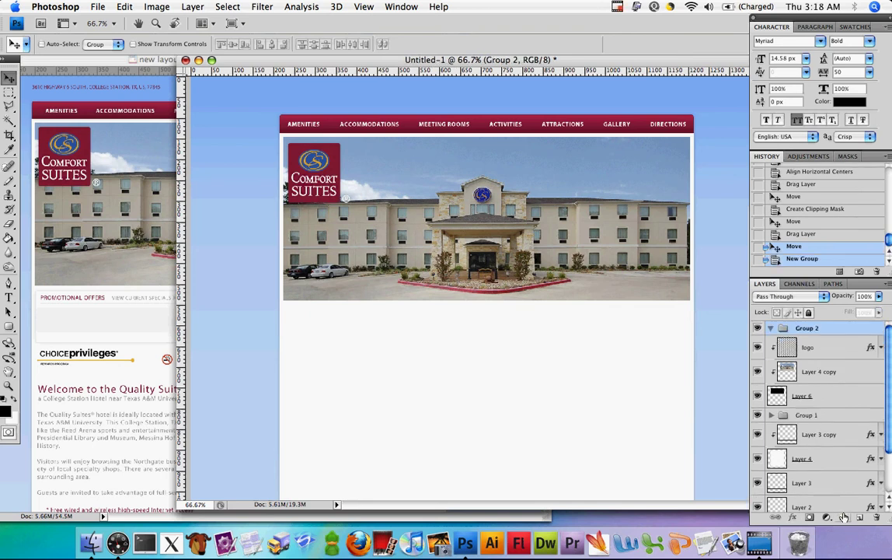
{"action": "left_click", "coordinate": [808, 347]}
{"action": "left_click", "coordinate": [809, 395], "text": "shift"}
{"action": "left_click_drag", "start_coordinate": [809, 395], "coordinate": [807, 328]}
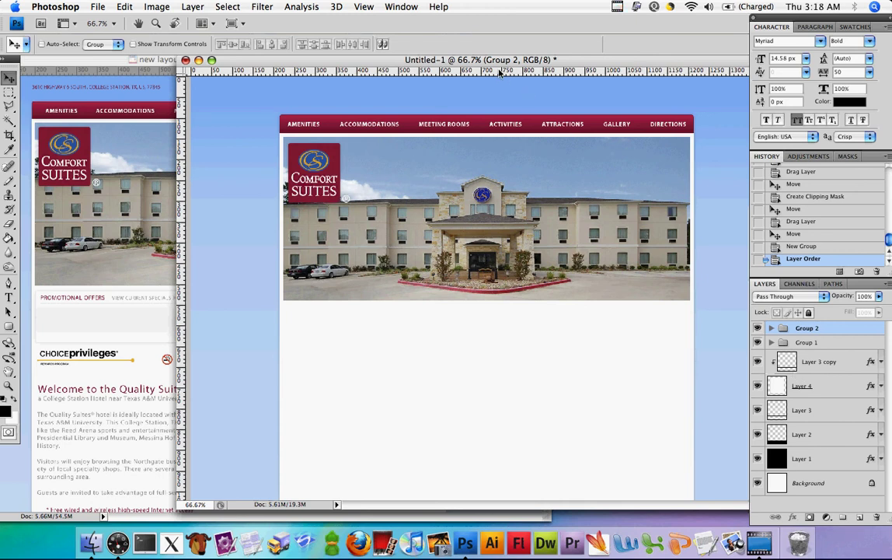
Check the reference layout, then create a new Group 3 in the mockup
{"action": "left_click_drag", "start_coordinate": [451, 61], "coordinate": [431, 60]}
{"action": "scroll", "coordinate": [510, 134], "scroll_direction": "down", "scroll_amount": 3}
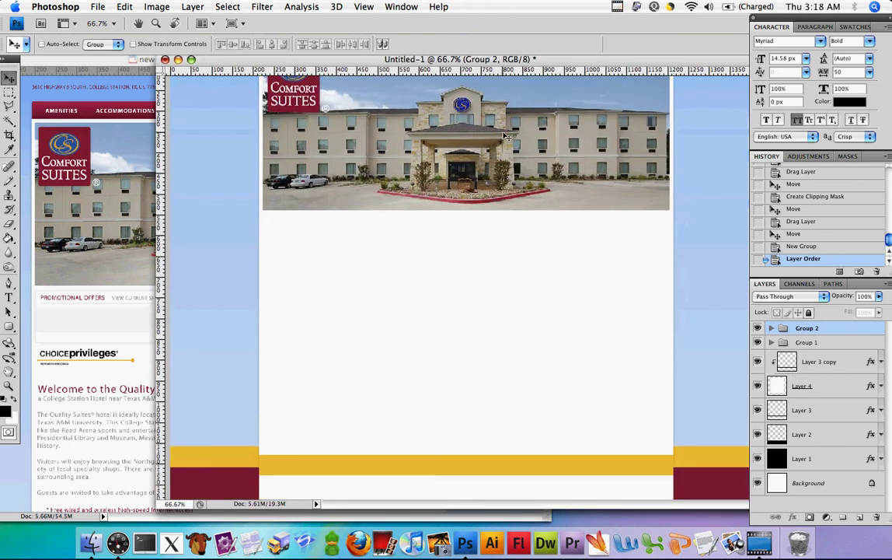
{"action": "scroll", "coordinate": [506, 136], "scroll_direction": "down", "scroll_amount": 2}
{"action": "left_click", "coordinate": [114, 61]}
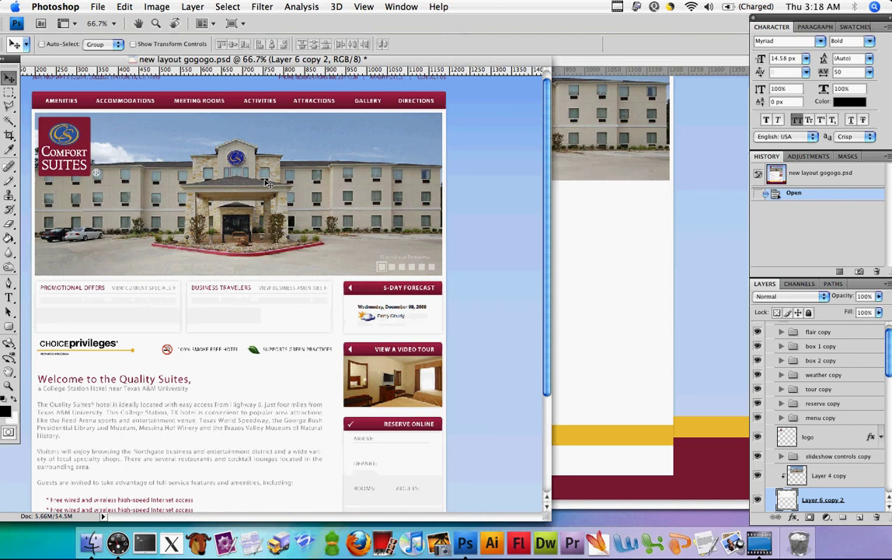
{"action": "scroll", "coordinate": [243, 164], "scroll_direction": "down", "scroll_amount": 2}
{"action": "scroll", "coordinate": [268, 209], "scroll_direction": "down", "scroll_amount": 3}
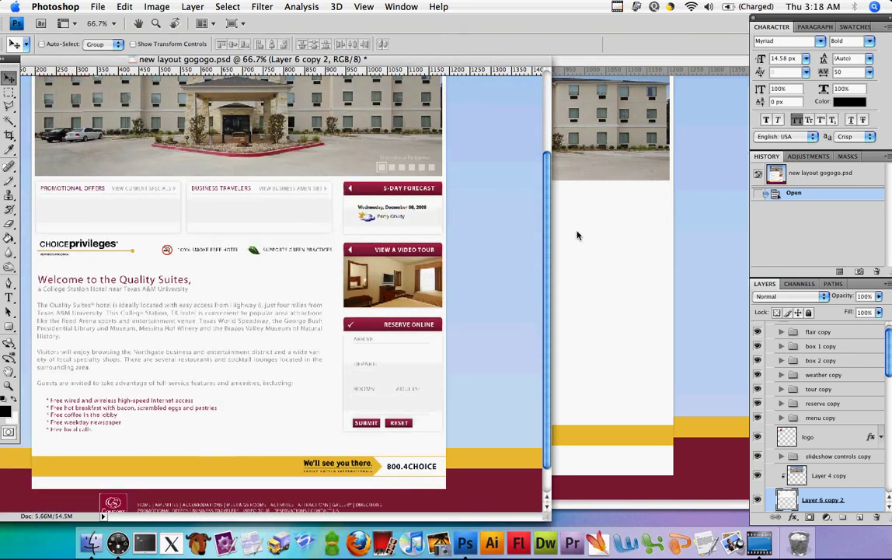
{"action": "left_click", "coordinate": [609, 236]}
{"action": "left_click_drag", "start_coordinate": [526, 61], "coordinate": [501, 61]}
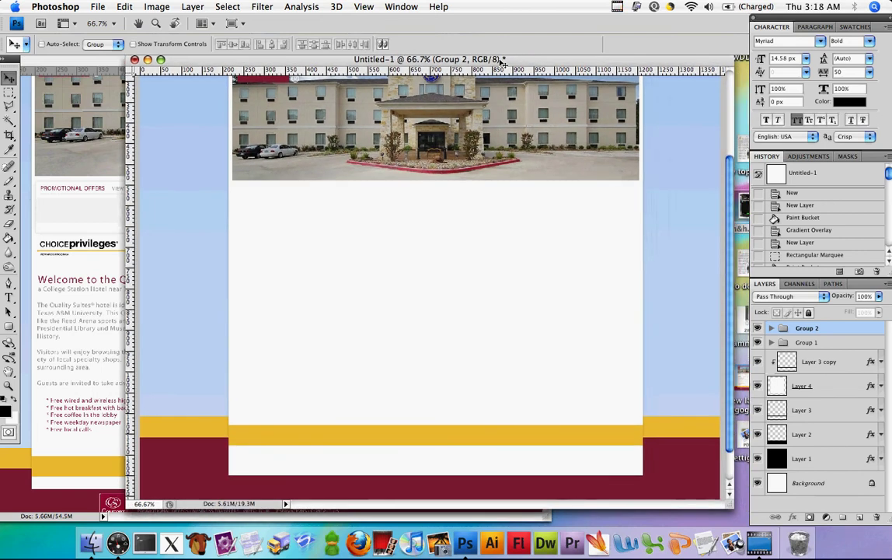
{"action": "left_click", "coordinate": [844, 520]}
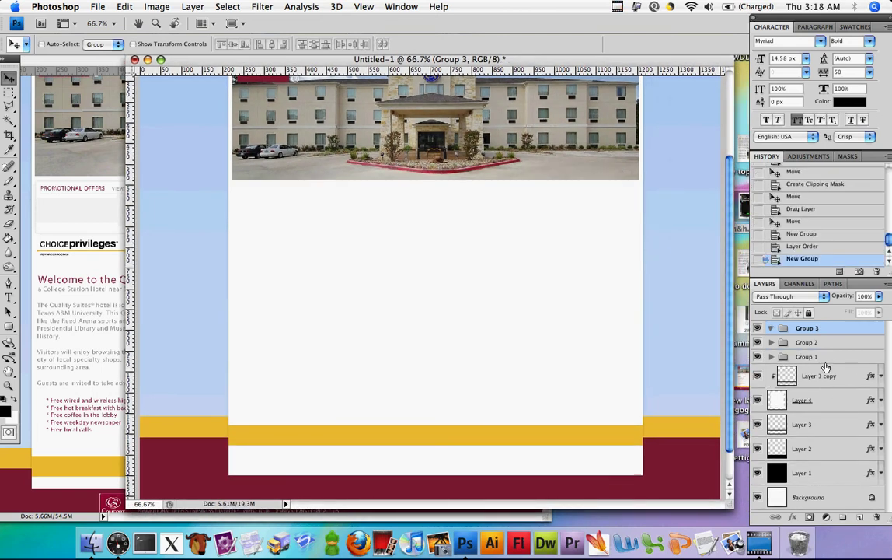
Add Layer 7 inside Group 3 and try, then discard, a rectangular selection below the photo
{"action": "left_click", "coordinate": [861, 518]}
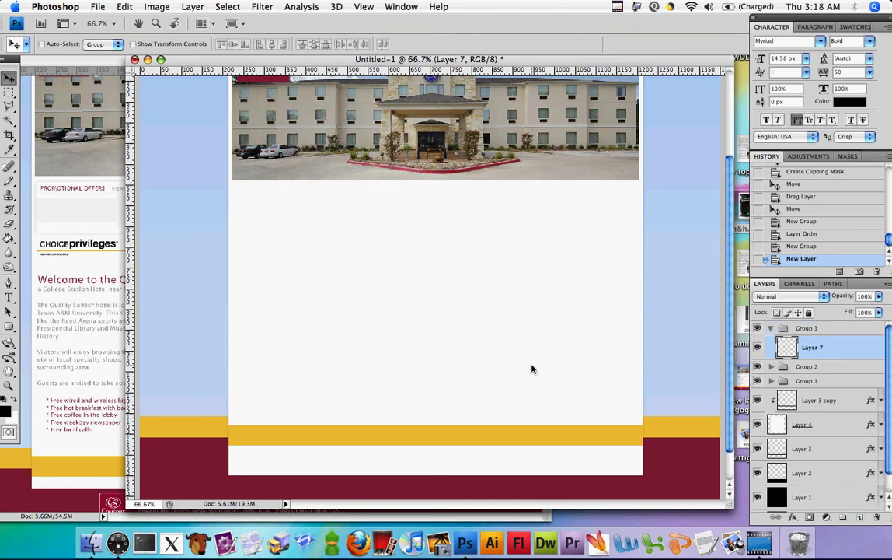
{"action": "left_click_drag", "start_coordinate": [478, 60], "coordinate": [439, 60]}
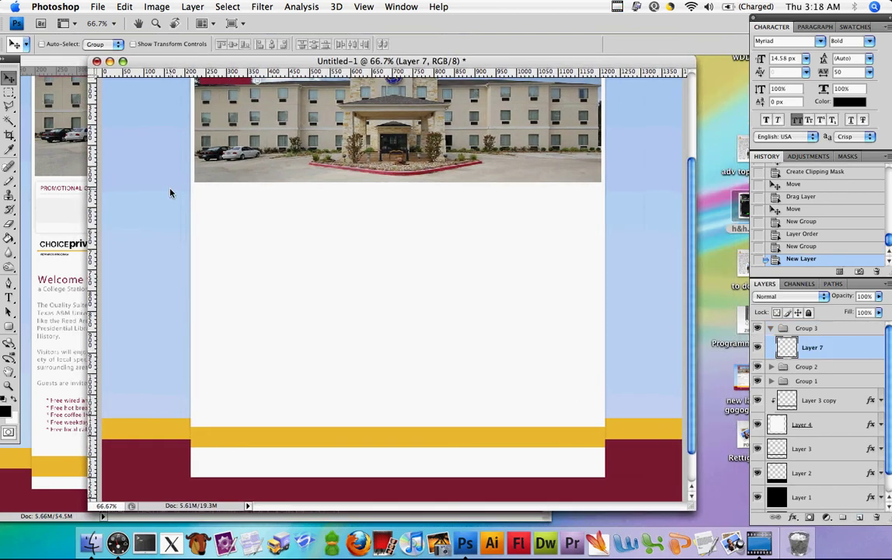
{"action": "left_click_drag", "start_coordinate": [9, 93], "coordinate": [75, 90]}
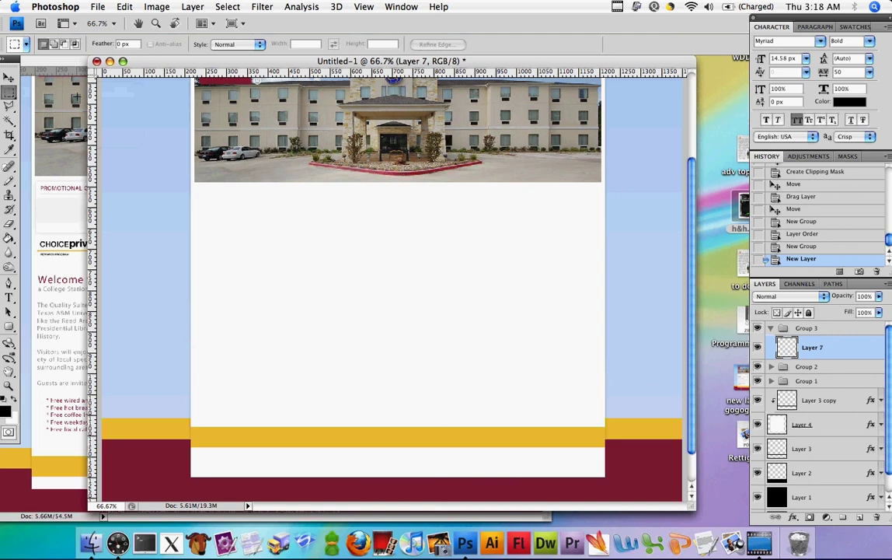
{"action": "mouse_move", "coordinate": [432, 60]}
{"action": "left_mouse_down"}
{"action": "mouse_move", "coordinate": [437, 338]}
{"action": "mouse_move", "coordinate": [428, 71]}
{"action": "left_mouse_up"}
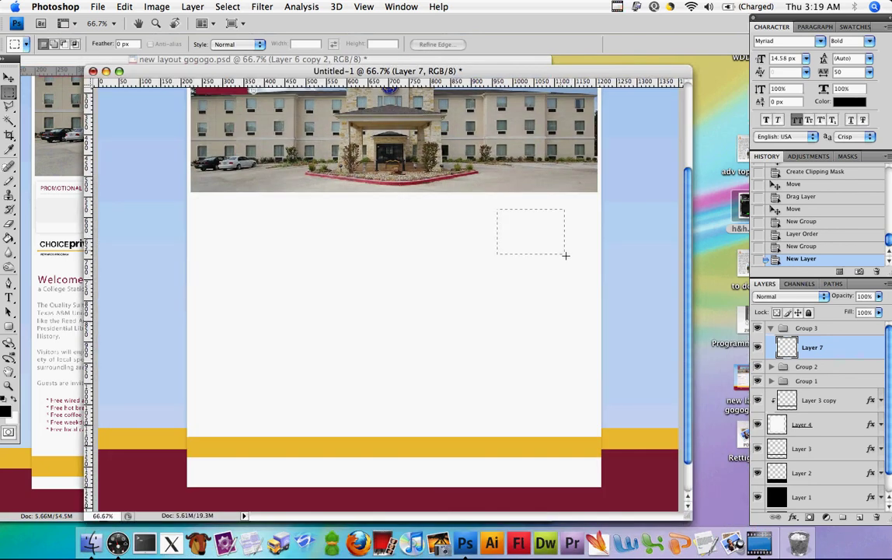
{"action": "left_click_drag", "start_coordinate": [565, 255], "coordinate": [597, 287]}
{"action": "left_click", "coordinate": [201, 312]}
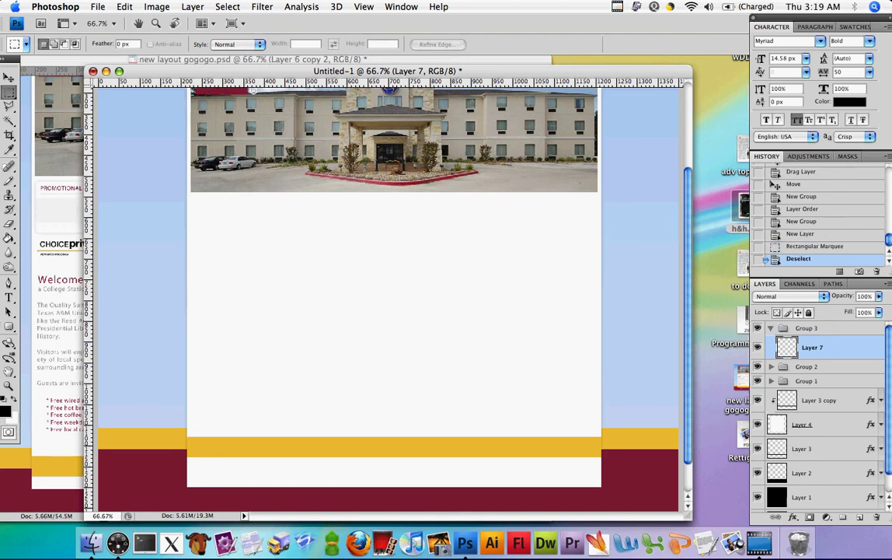
Draw a black rounded rectangle (6 px radius) below the photo's right end, nudged slightly left
{"action": "left_click", "coordinate": [10, 326]}
{"action": "key", "text": "ctrl+Tab"}
{"action": "left_click", "coordinate": [10, 328]}
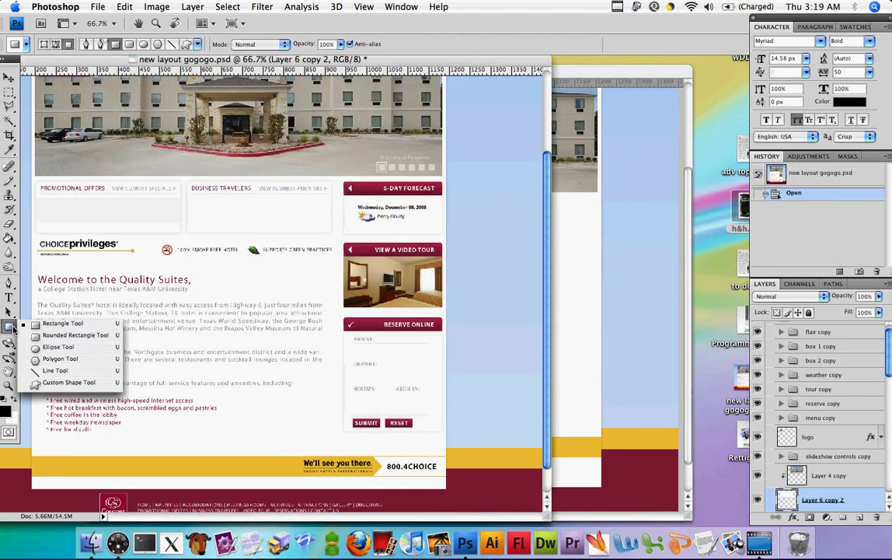
{"action": "left_click", "coordinate": [76, 334]}
{"action": "left_click", "coordinate": [621, 293]}
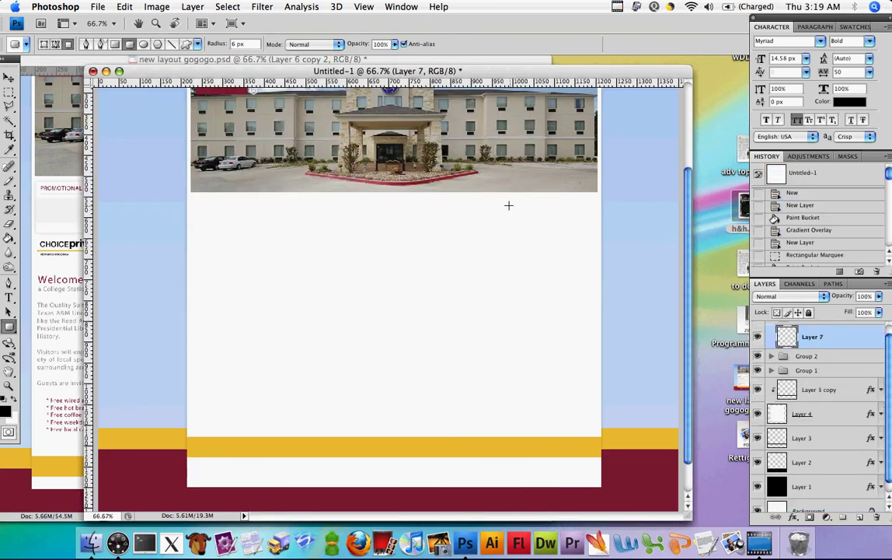
{"action": "left_click_drag", "start_coordinate": [500, 209], "coordinate": [609, 268]}
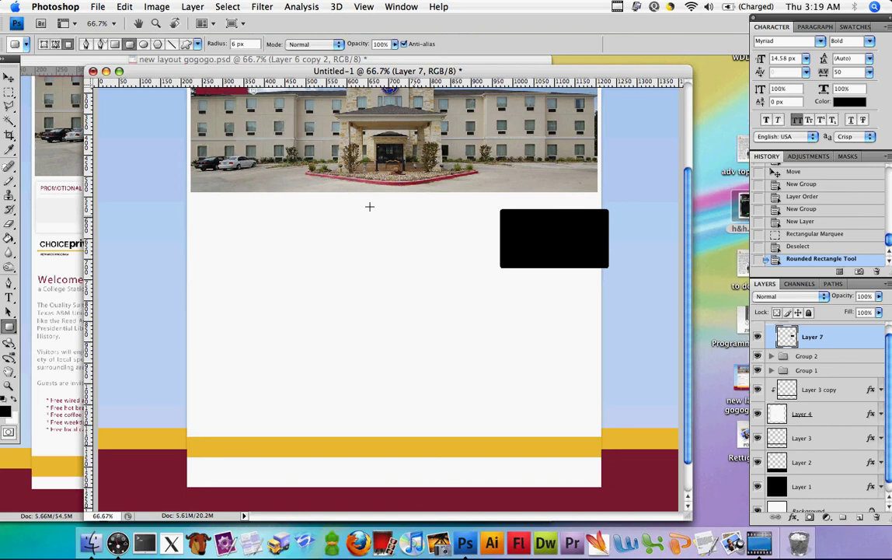
{"action": "left_click", "coordinate": [9, 79]}
{"action": "left_click_drag", "start_coordinate": [534, 226], "coordinate": [522, 225]}
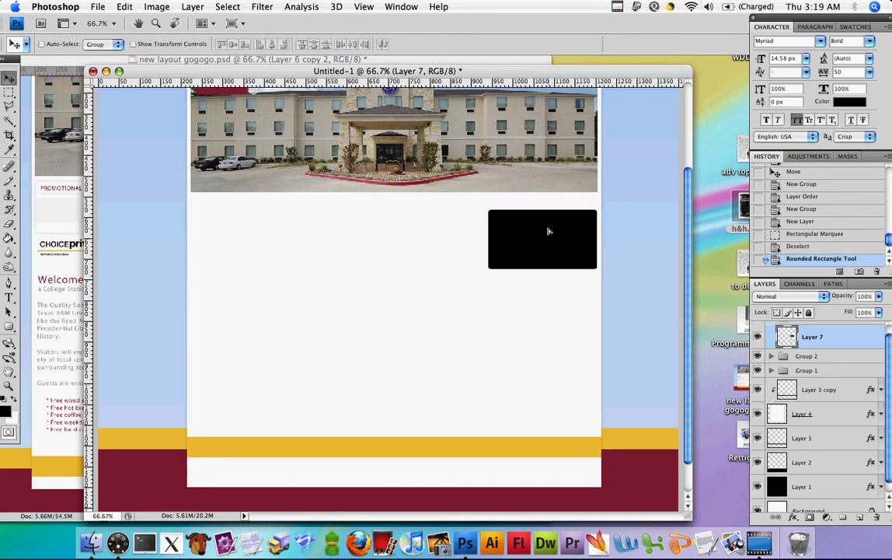
Delete the box's bottom strip to make its lower edge flat, then deselect
{"action": "left_click", "coordinate": [9, 92]}
{"action": "left_click", "coordinate": [74, 87]}
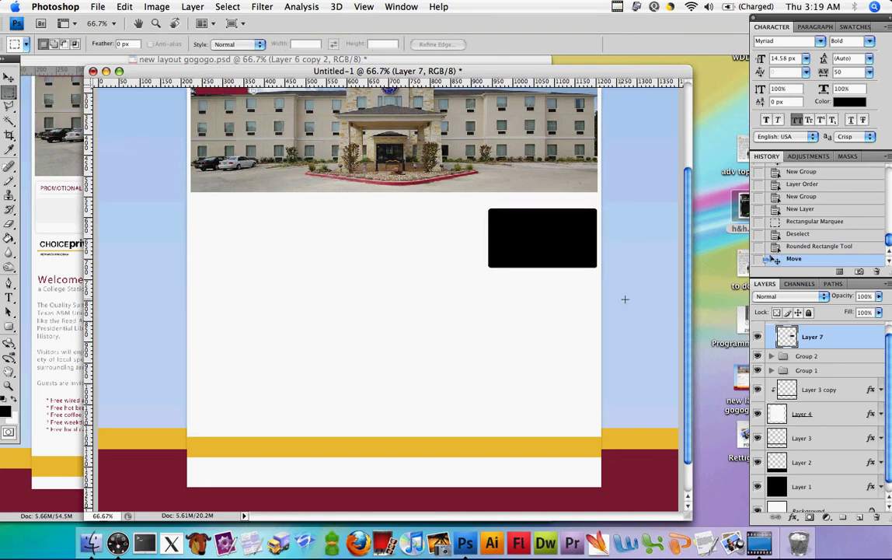
{"action": "left_click_drag", "start_coordinate": [622, 301], "coordinate": [461, 261]}
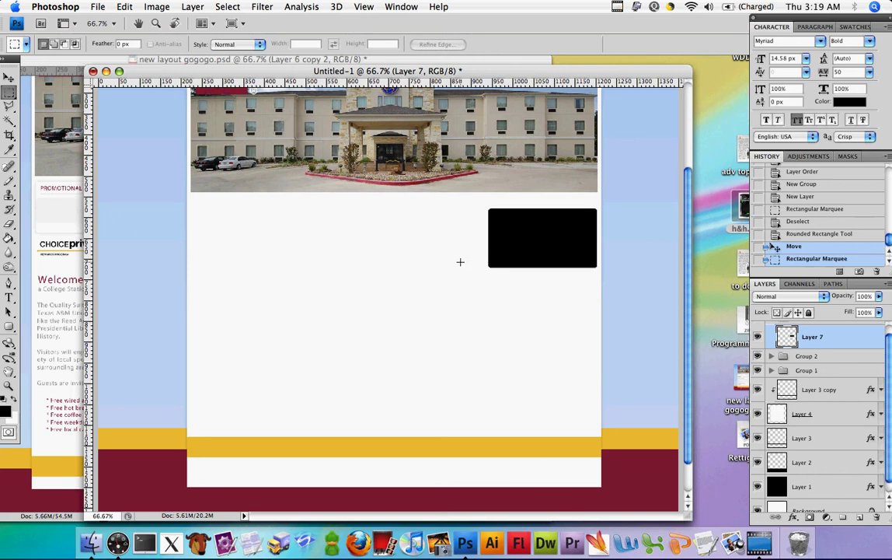
{"action": "key", "text": "Delete"}
{"action": "key", "text": "super+d"}
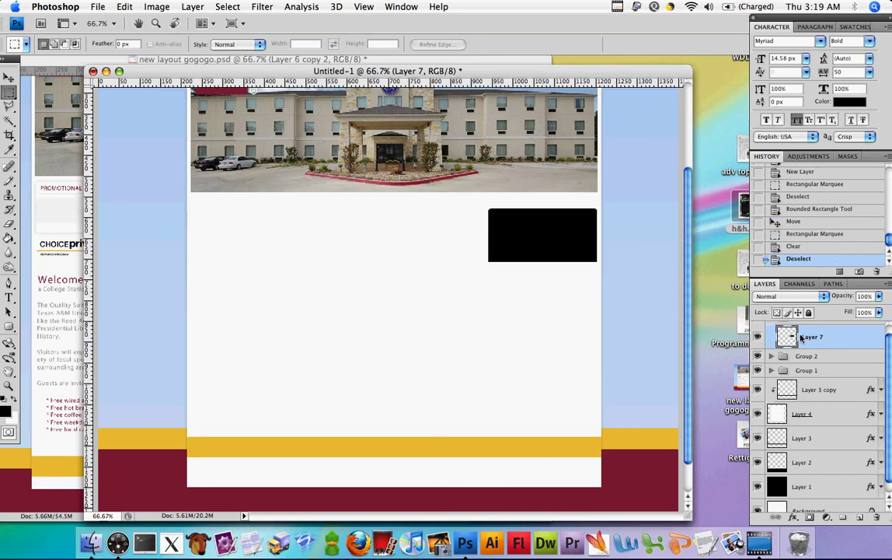
Give Layer 7 a black Outer Glow in Normal mode at 10% opacity, size 8
{"action": "right_click", "coordinate": [801, 336]}
{"action": "left_click", "coordinate": [819, 266]}
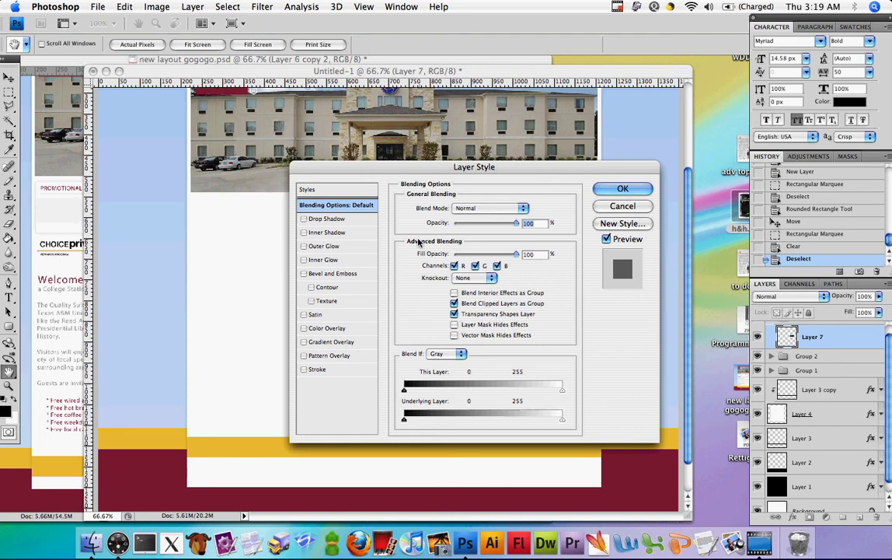
{"action": "left_click", "coordinate": [304, 245]}
{"action": "left_click", "coordinate": [458, 210]}
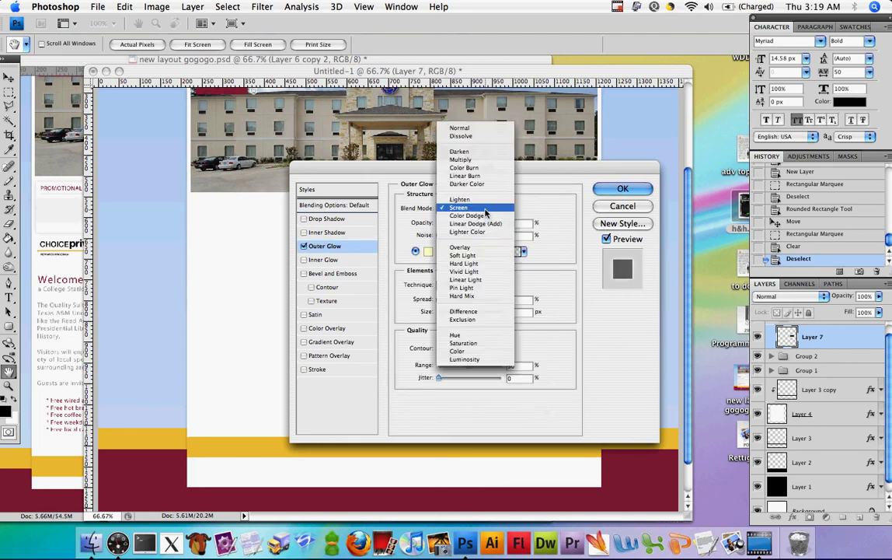
{"action": "left_click", "coordinate": [476, 128]}
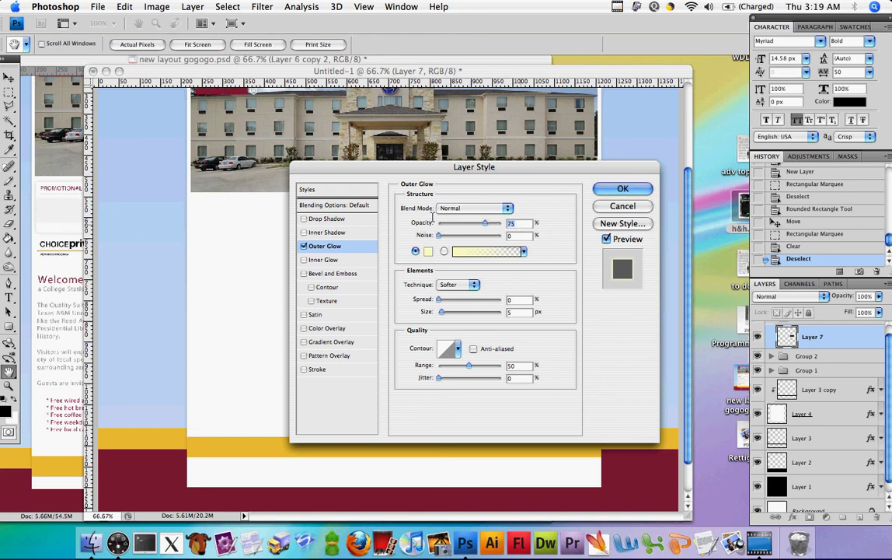
{"action": "type", "text": "100"}
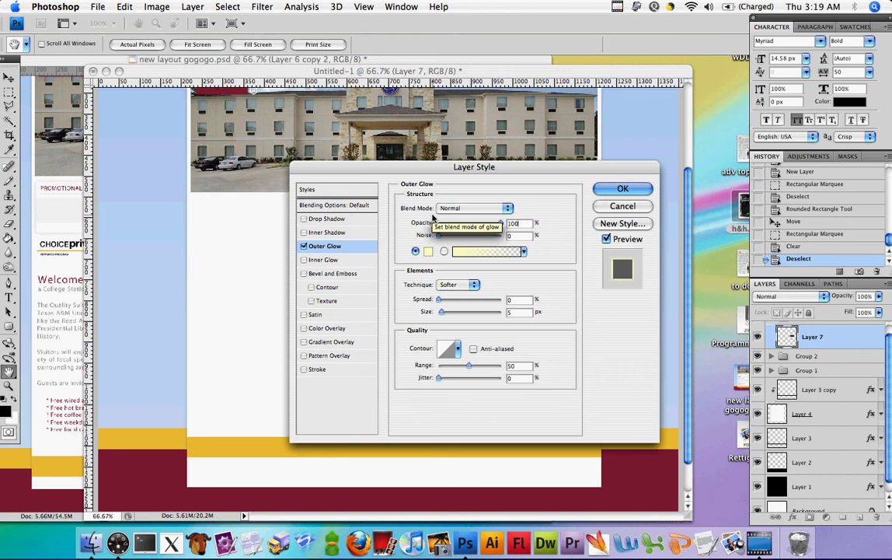
{"action": "key", "text": "BackSpace"}
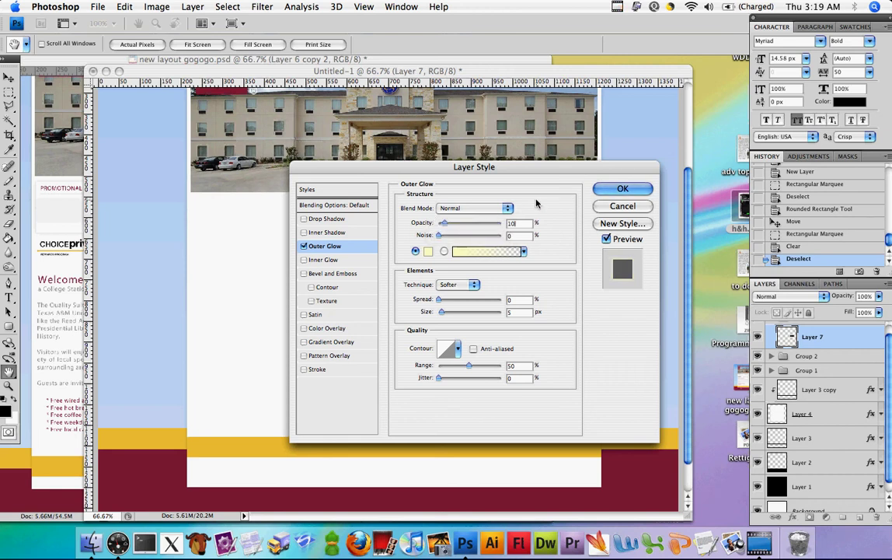
{"action": "left_click", "coordinate": [428, 251]}
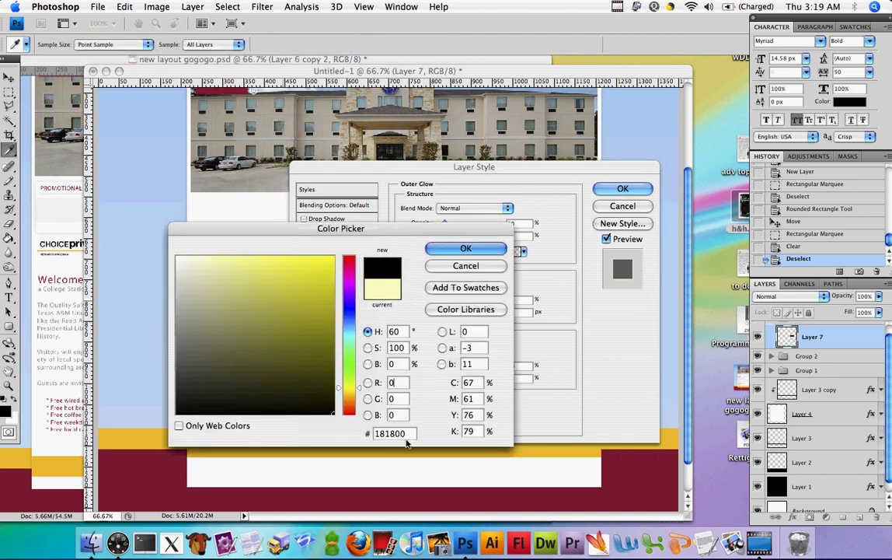
{"action": "type", "text": "000000"}
{"action": "left_click", "coordinate": [464, 247]}
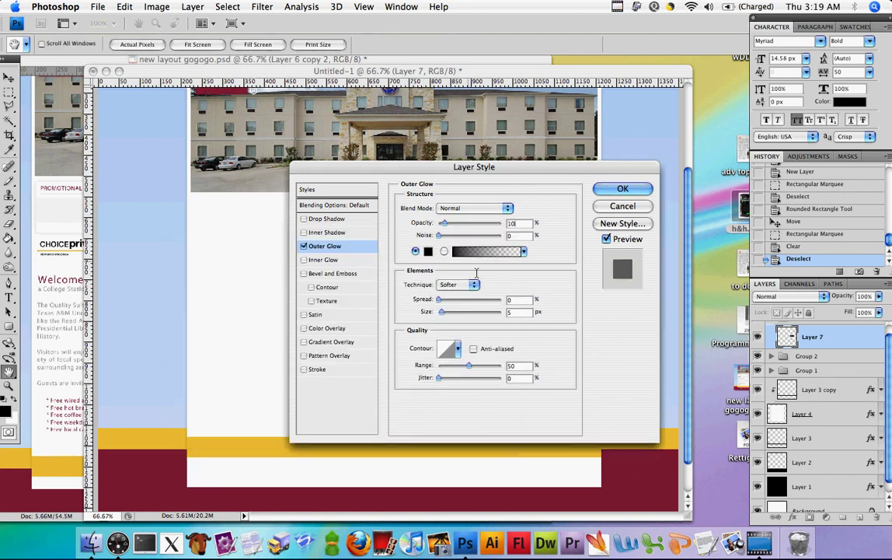
{"action": "double_click", "coordinate": [515, 312]}
{"action": "type", "text": "8"}
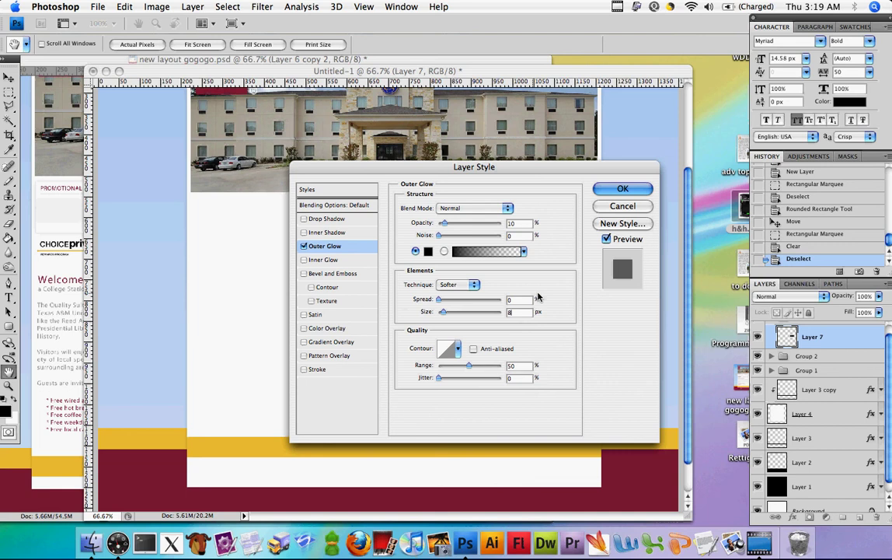
{"action": "left_click", "coordinate": [623, 188]}
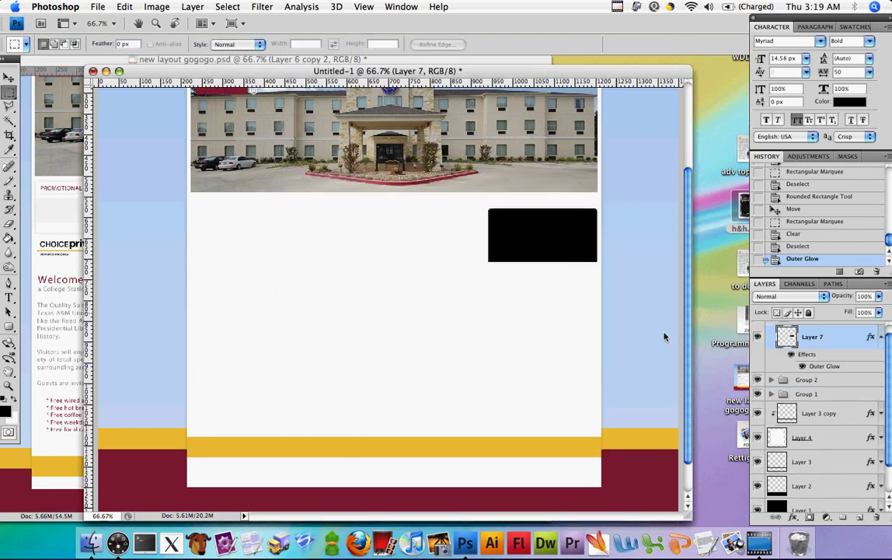
Add a Gradient Overlay to Layer 7 and set the gradient's right colour stop to black (000000)
{"action": "right_click", "coordinate": [808, 348]}
{"action": "left_click", "coordinate": [800, 267]}
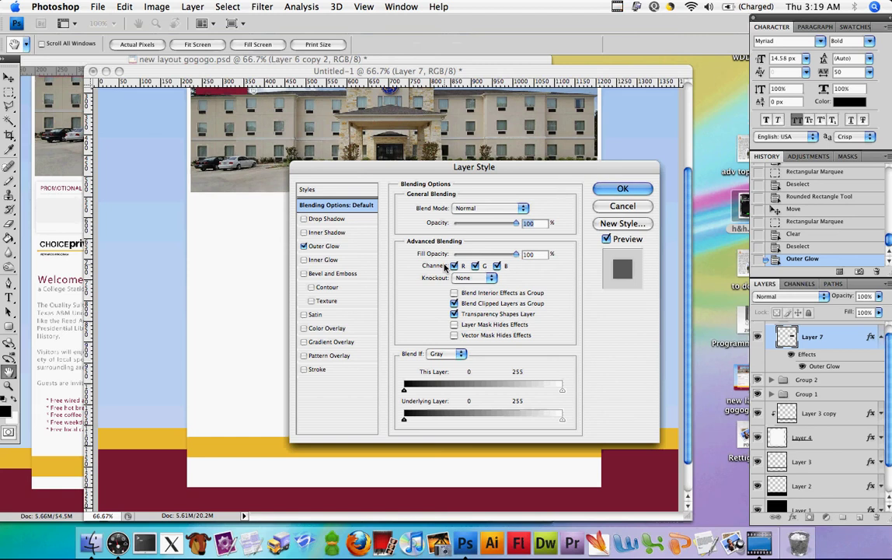
{"action": "left_click", "coordinate": [334, 345]}
{"action": "left_click_drag", "start_coordinate": [479, 169], "coordinate": [276, 178]}
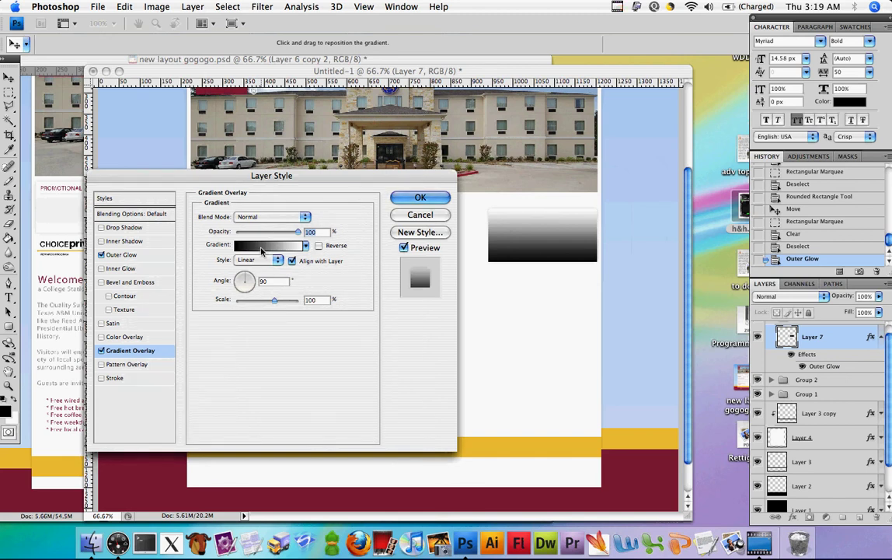
{"action": "left_click", "coordinate": [262, 247]}
{"action": "left_click", "coordinate": [386, 381]}
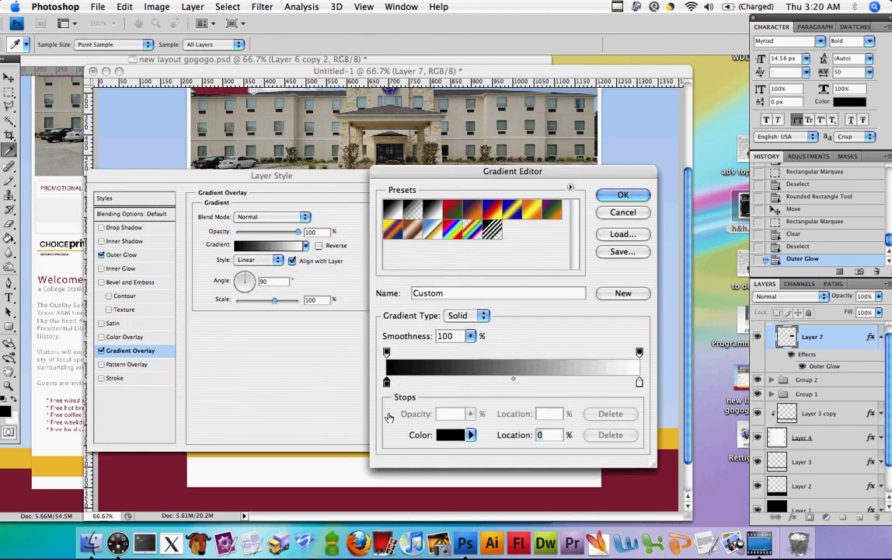
{"action": "left_click", "coordinate": [639, 381]}
{"action": "left_click", "coordinate": [451, 435]}
{"action": "left_click", "coordinate": [198, 403]}
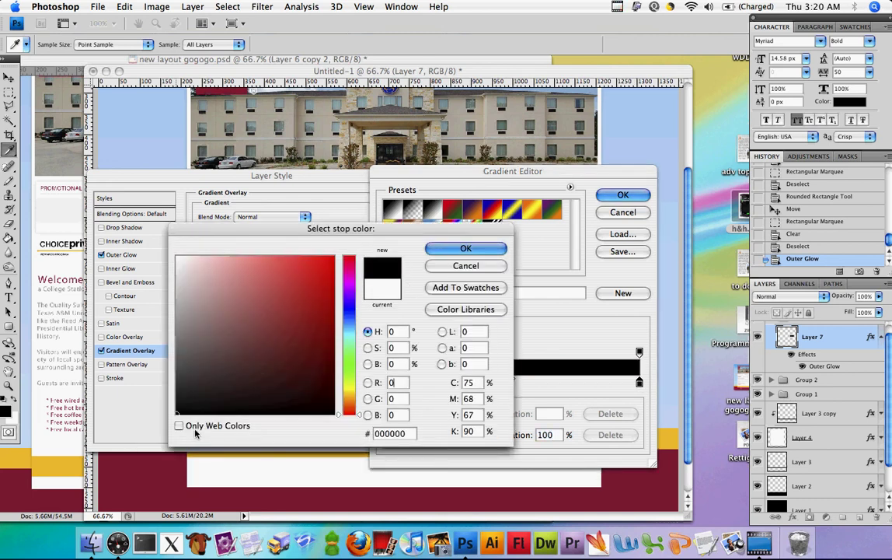
{"action": "left_click", "coordinate": [466, 247]}
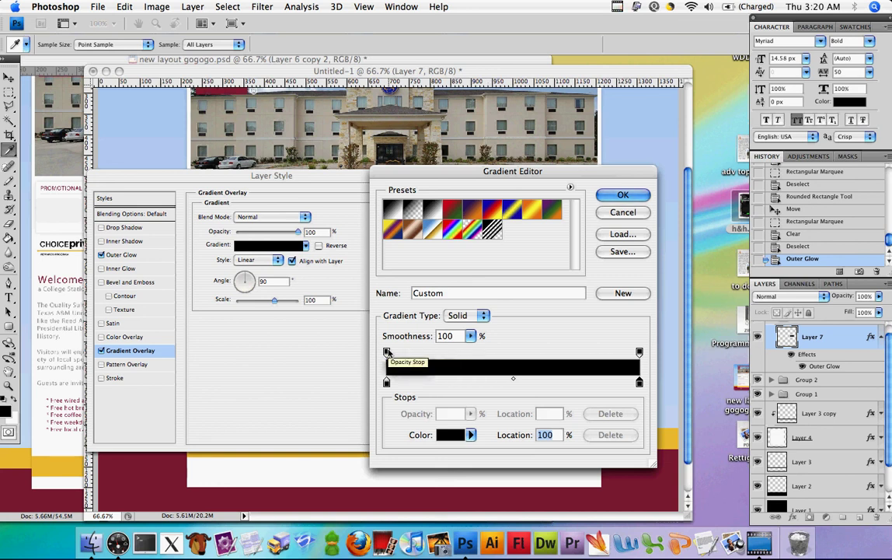
Set both end opacity stops to 0, add an opacity stop at 39%, and accept the gradient
{"action": "left_click", "coordinate": [387, 352]}
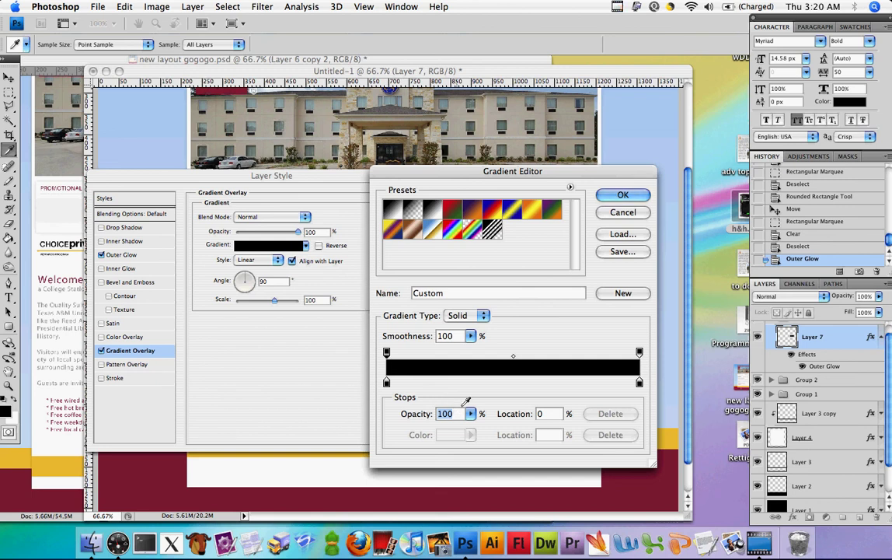
{"action": "type", "text": "0"}
{"action": "left_click", "coordinate": [638, 353]}
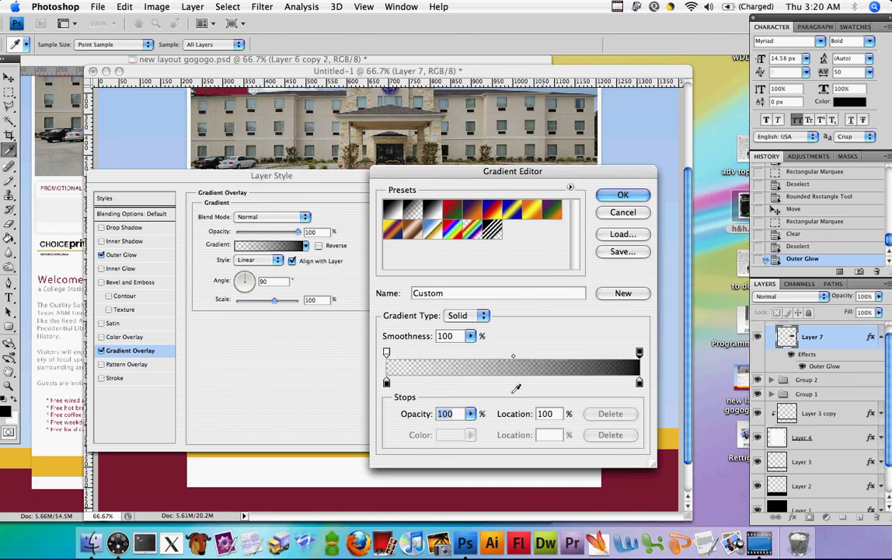
{"action": "type", "text": "0"}
{"action": "left_click", "coordinate": [491, 354]}
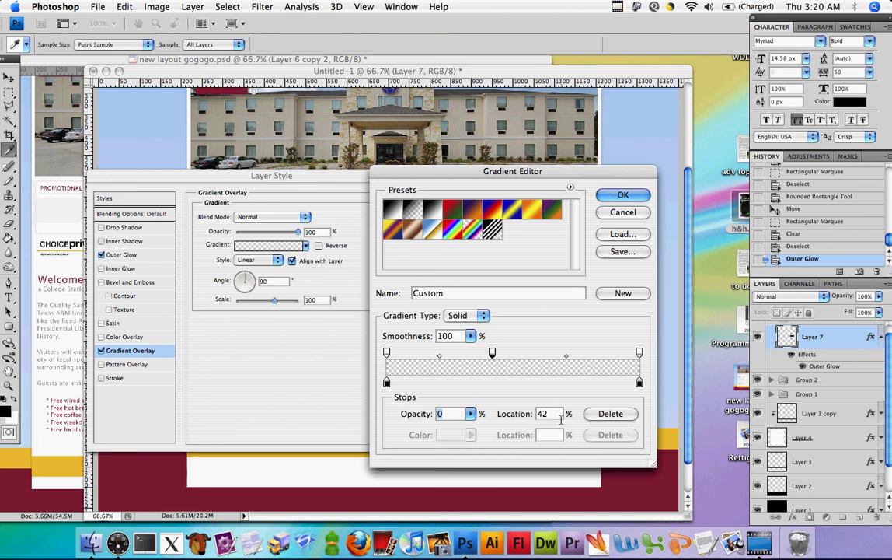
{"action": "key", "text": "Tab"}
{"action": "type", "text": "39"}
{"action": "type", "text": "5"}
{"action": "left_click", "coordinate": [622, 195]}
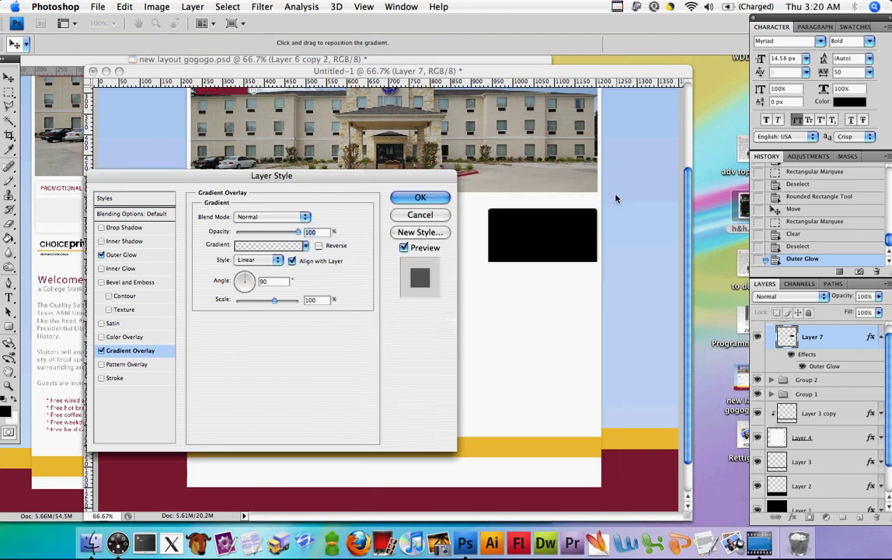
{"action": "left_click_drag", "start_coordinate": [420, 182], "coordinate": [467, 207]}
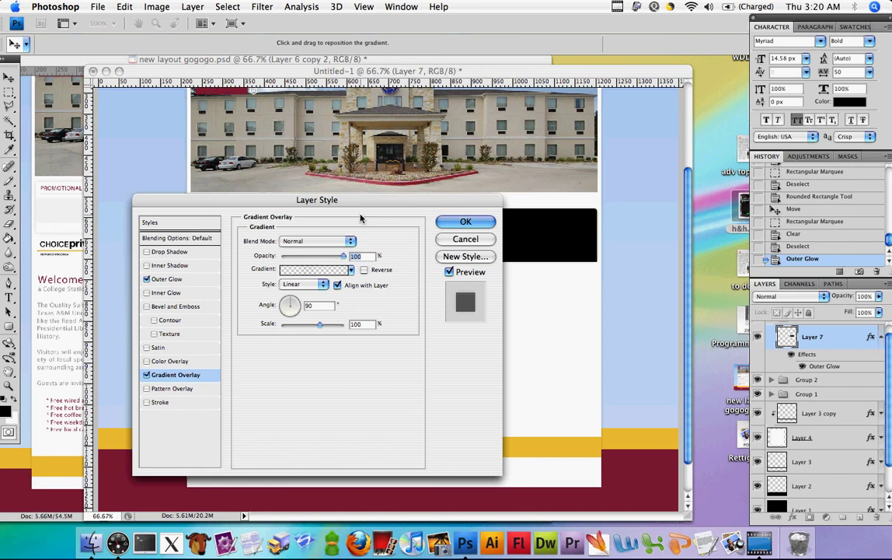
{"action": "left_click_drag", "start_coordinate": [367, 203], "coordinate": [309, 194]}
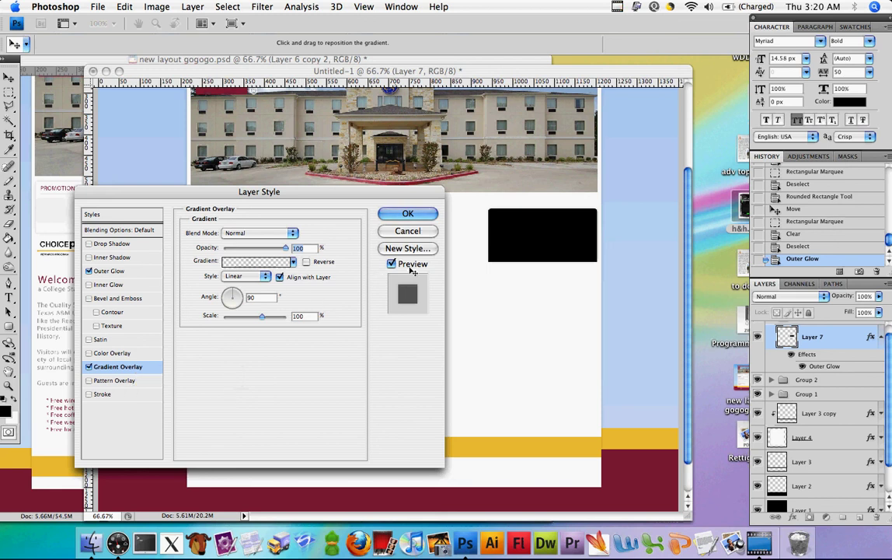
Apply the gradient overlay, then invert the box so black becomes white
{"action": "left_click", "coordinate": [408, 215]}
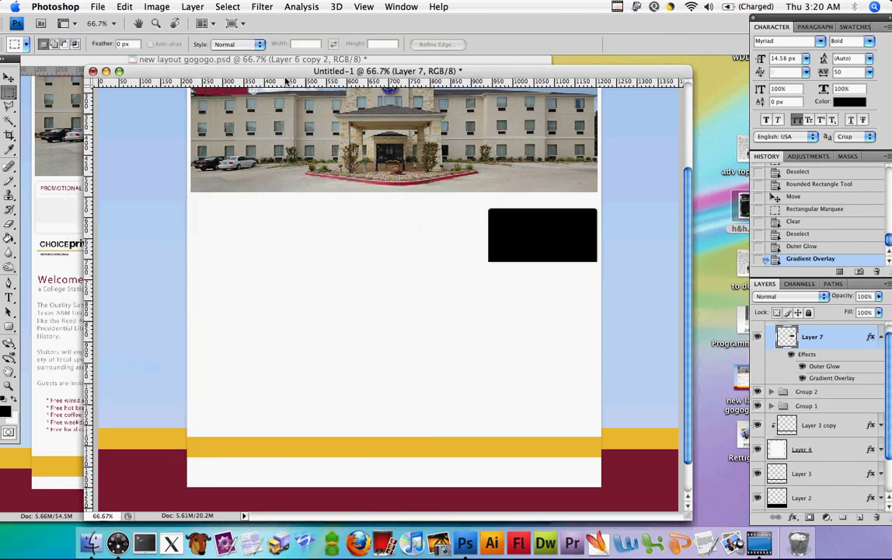
{"action": "left_click", "coordinate": [257, 6]}
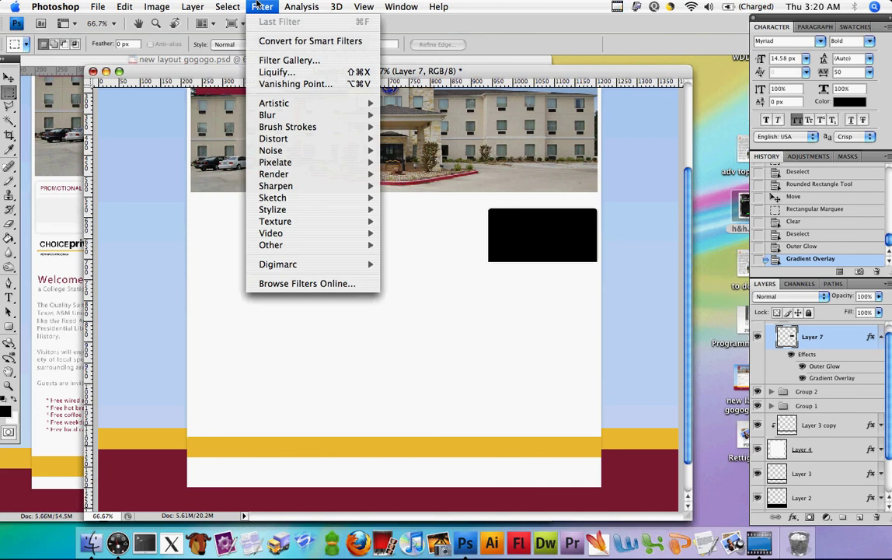
{"action": "mouse_move", "coordinate": [231, 6]}
{"action": "mouse_move", "coordinate": [201, 6]}
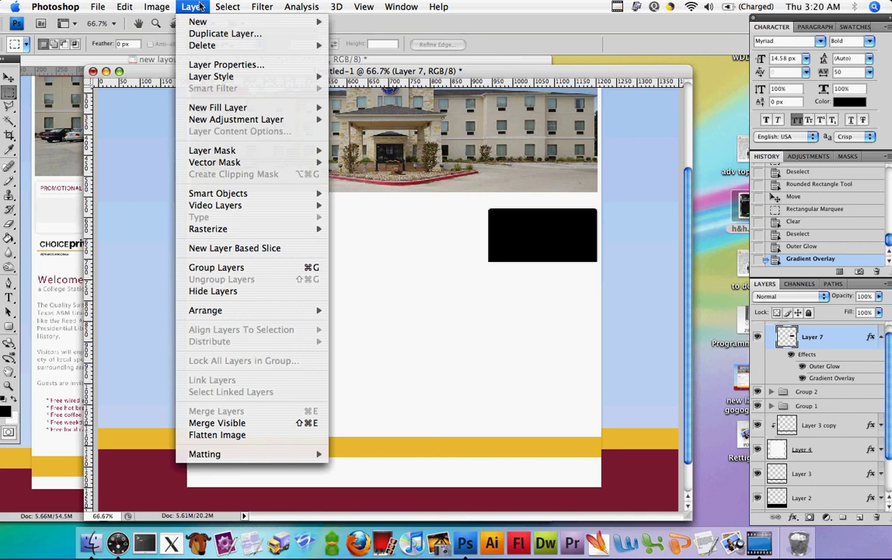
{"action": "mouse_move", "coordinate": [157, 6]}
{"action": "mouse_move", "coordinate": [177, 40]}
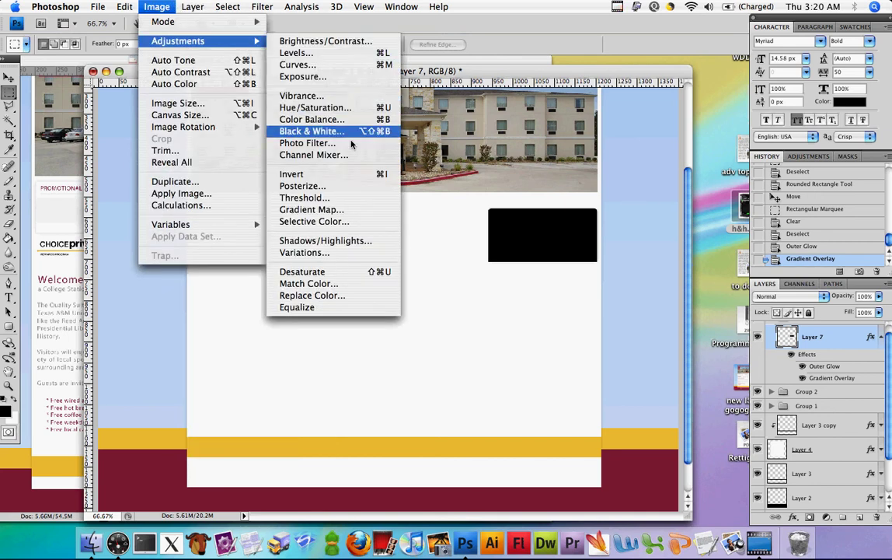
{"action": "left_click", "coordinate": [298, 174]}
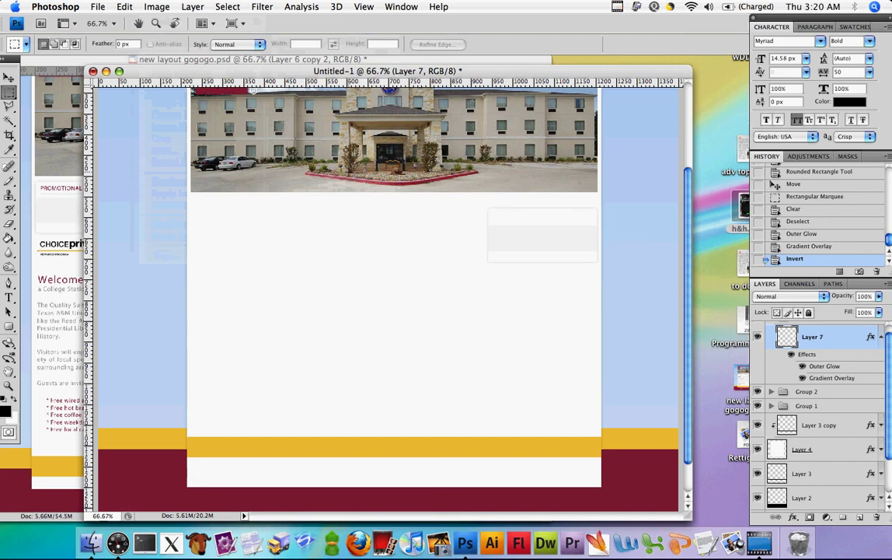
Zoom in closely on the inverted box, then back out to 100%
{"action": "left_click", "coordinate": [10, 383]}
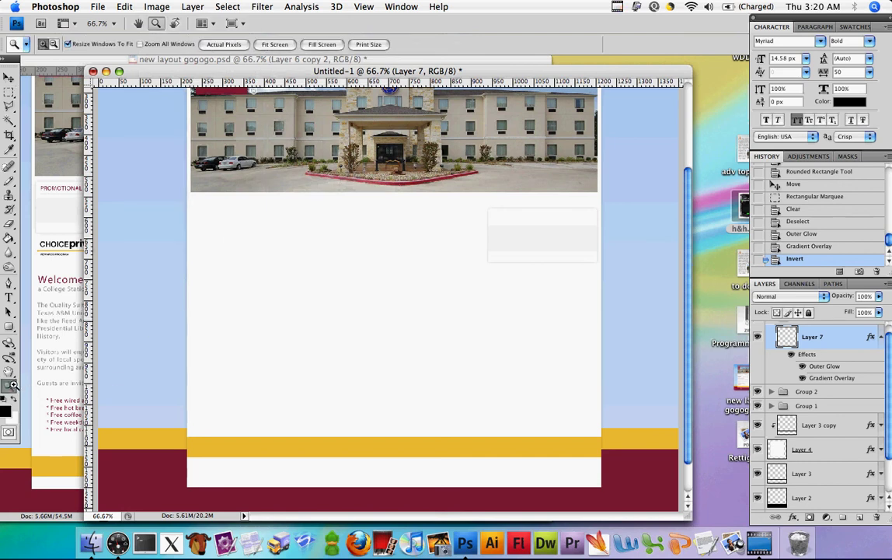
{"action": "left_click_drag", "start_coordinate": [603, 305], "coordinate": [475, 223]}
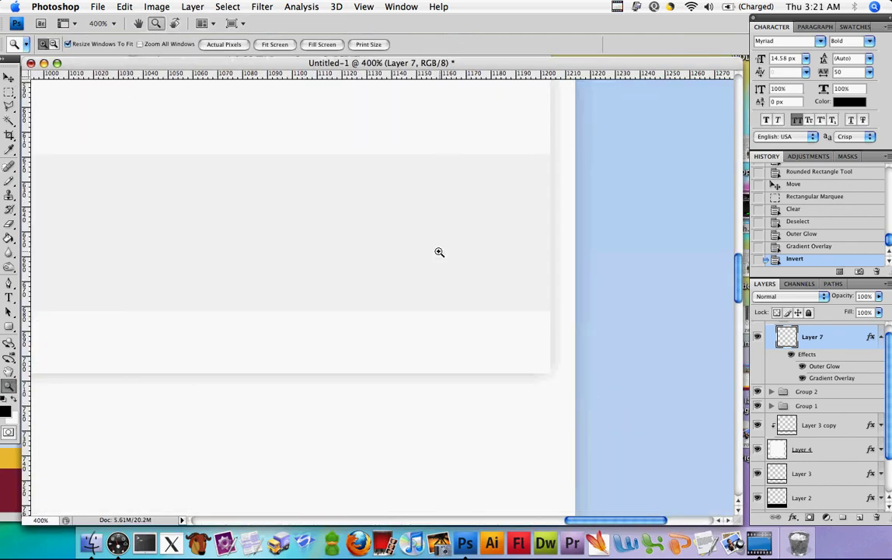
{"action": "left_click", "coordinate": [415, 246], "text": "alt"}
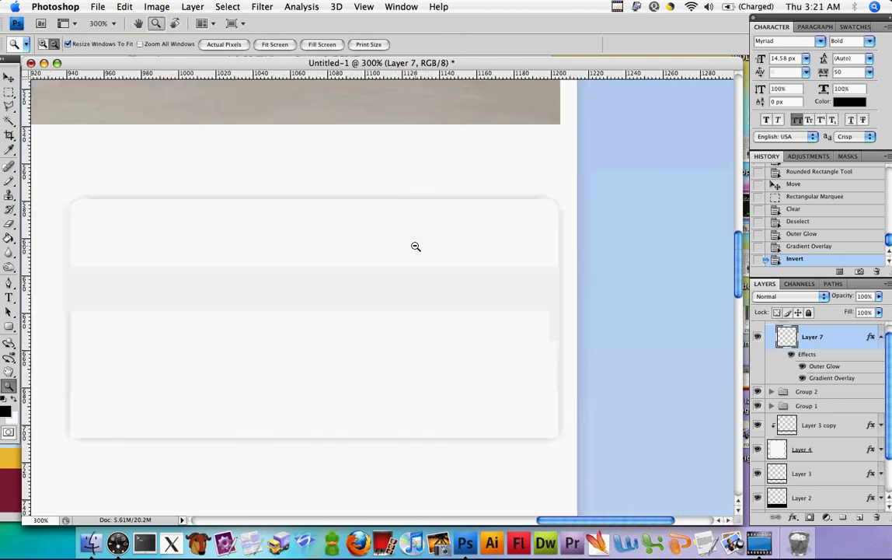
{"action": "left_click", "coordinate": [416, 246], "text": "alt"}
{"action": "left_click", "coordinate": [408, 250], "text": "alt"}
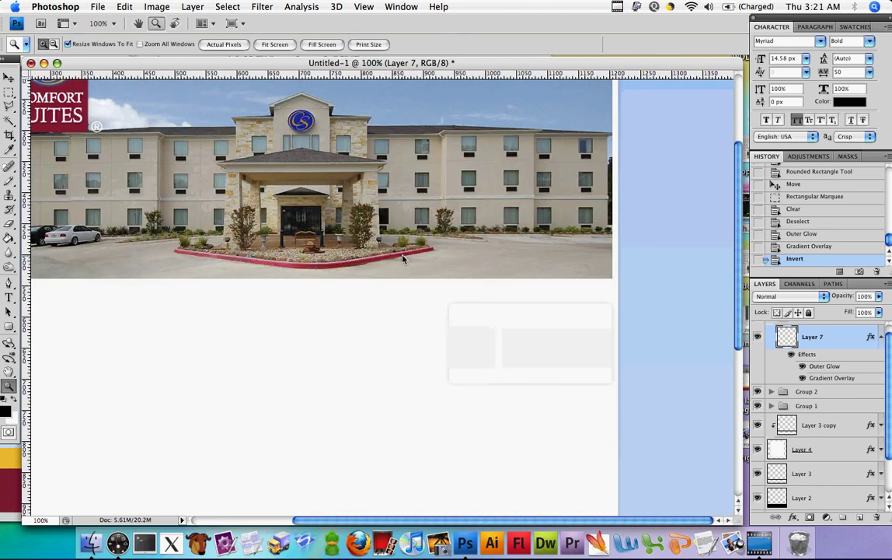
{"action": "left_click_drag", "start_coordinate": [356, 70], "coordinate": [459, 45]}
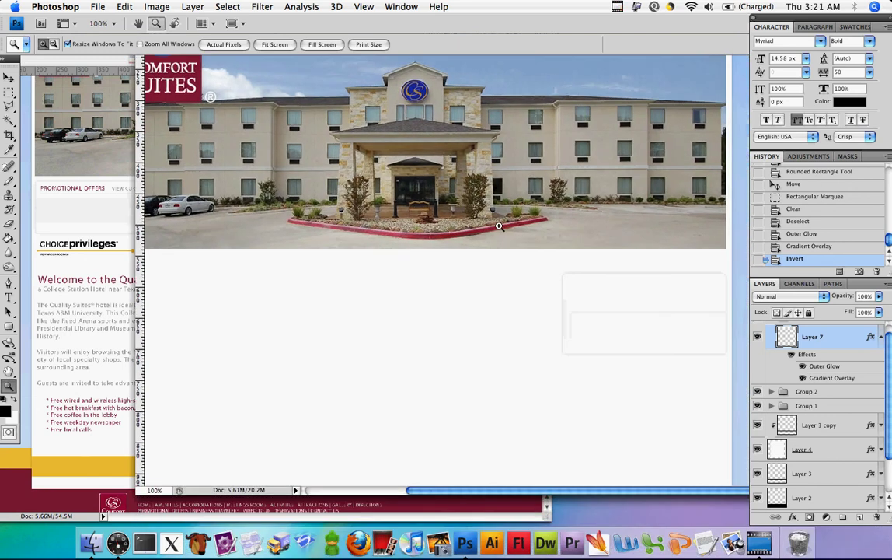
{"action": "scroll", "coordinate": [499, 226], "scroll_direction": "up", "scroll_amount": 5}
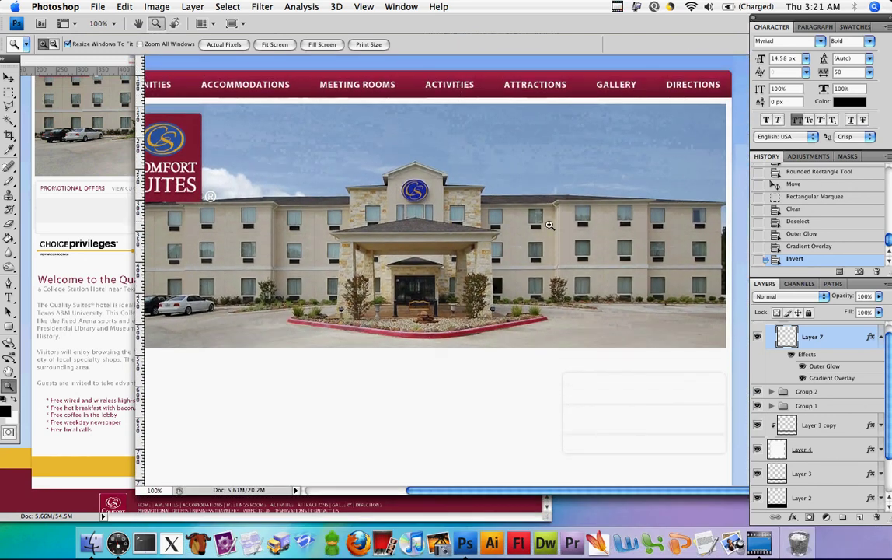
{"action": "scroll", "coordinate": [549, 226], "scroll_direction": "down", "scroll_amount": 2}
Group Layer 7, add a new layer above it, and load the box's shape as a selection
{"action": "key", "text": "super+g"}
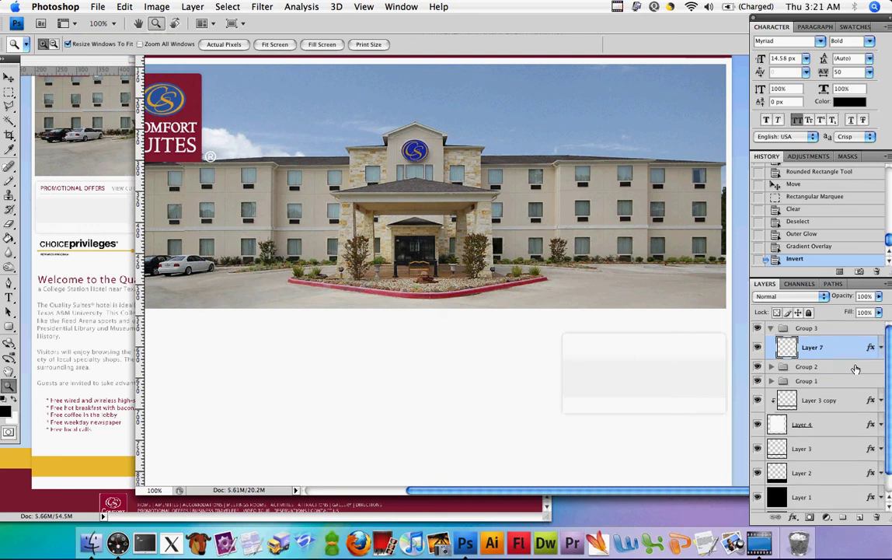
{"action": "left_click", "coordinate": [860, 519]}
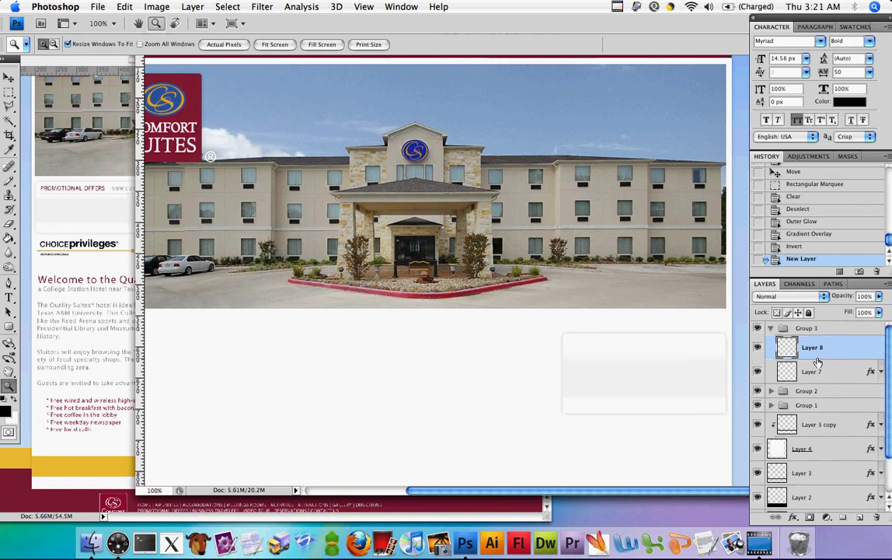
{"action": "left_click", "coordinate": [792, 375], "text": "super"}
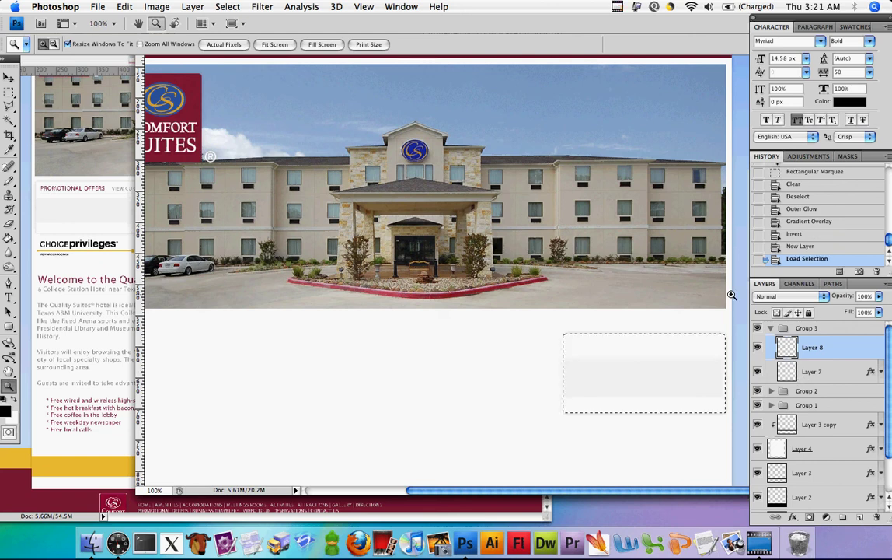
{"action": "key", "text": "f"}
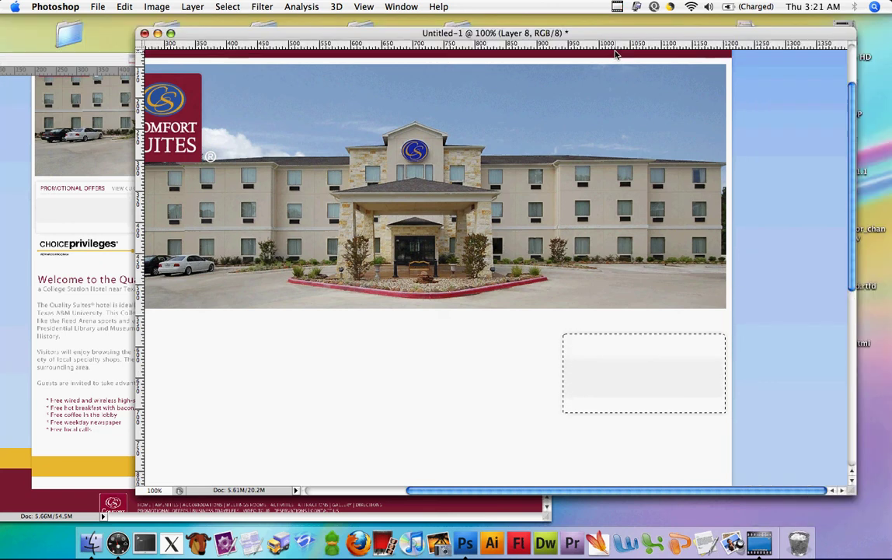
{"action": "key", "text": "f"}
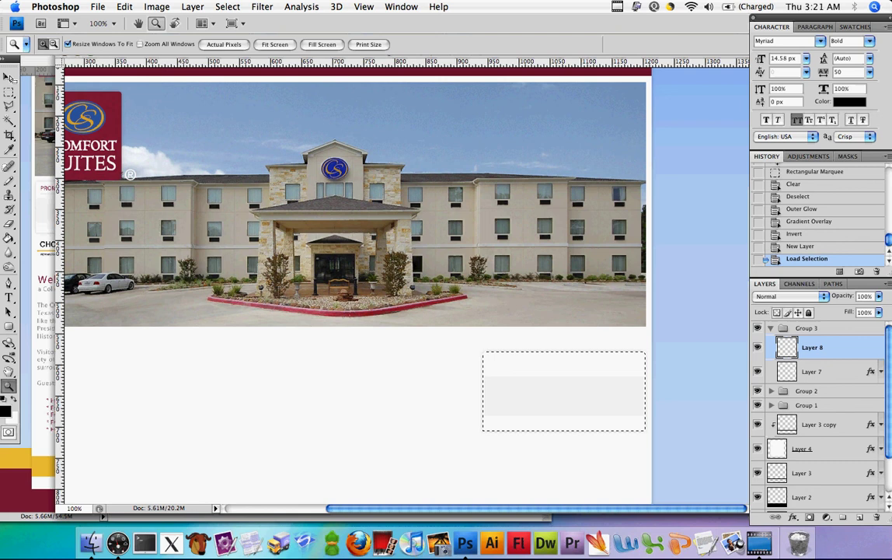
Limit the selection to the box's top strip and fill it black with the Paint Bucket
{"action": "left_click", "coordinate": [8, 92]}
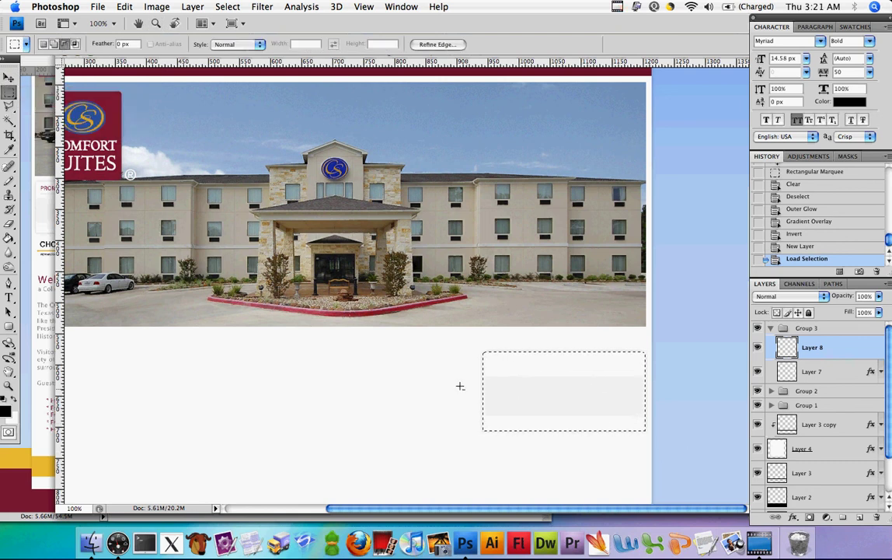
{"action": "left_click_drag", "start_coordinate": [685, 457], "coordinate": [436, 370]}
{"action": "left_click", "coordinate": [8, 238]}
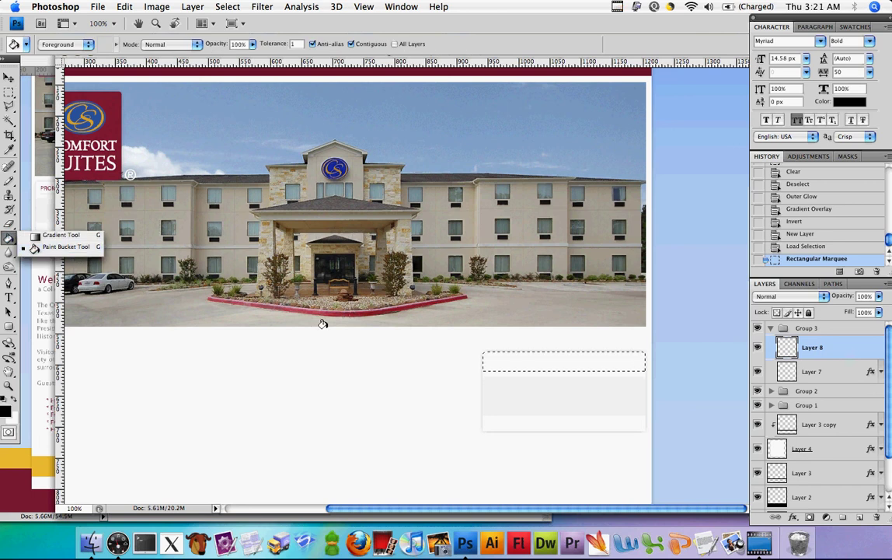
{"action": "left_click", "coordinate": [54, 244]}
{"action": "left_click", "coordinate": [541, 364]}
{"action": "key", "text": "super+d"}
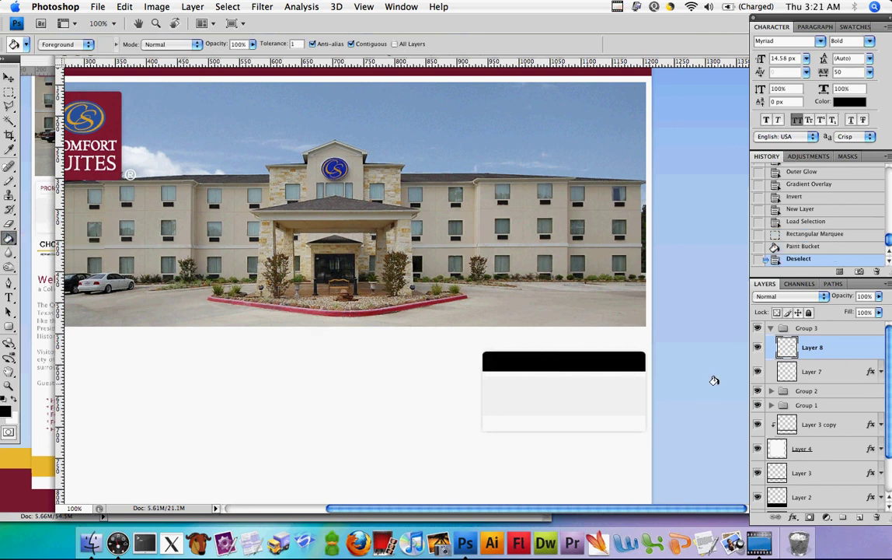
{"action": "left_click", "coordinate": [10, 78]}
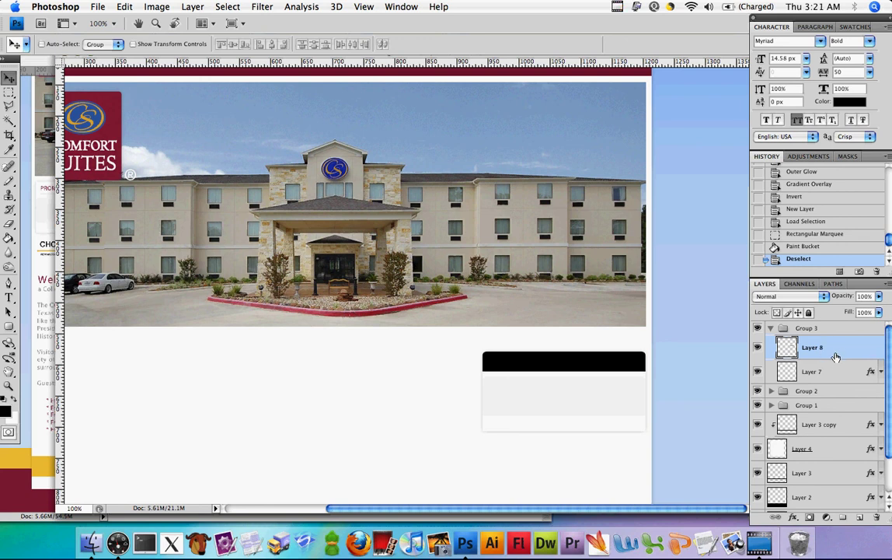
Find the nav bar's Layer 5 in Group 1 and copy its layer style
{"action": "key", "text": "f"}
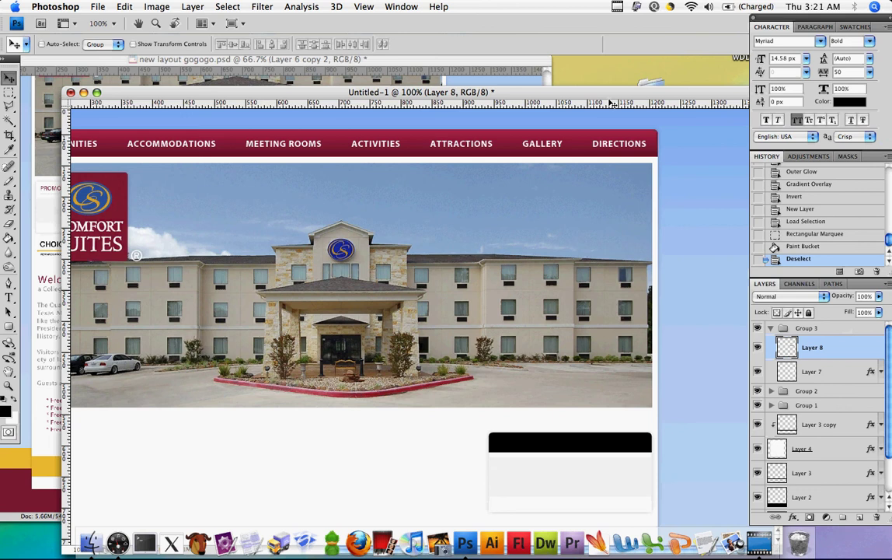
{"action": "left_click_drag", "start_coordinate": [611, 99], "coordinate": [573, 84]}
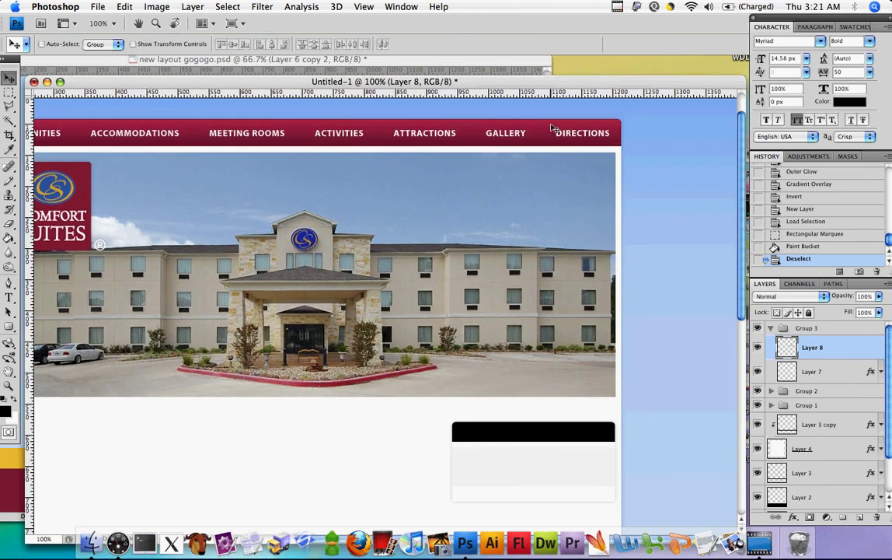
{"action": "left_click", "coordinate": [772, 405]}
{"action": "scroll", "coordinate": [804, 408], "scroll_direction": "down", "scroll_amount": 2}
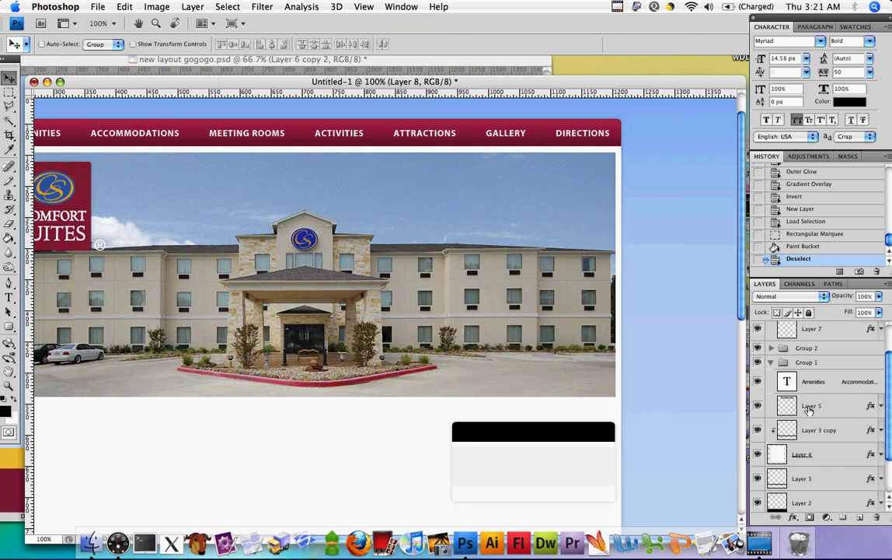
{"action": "left_click", "coordinate": [772, 407]}
{"action": "left_click", "coordinate": [758, 406]}
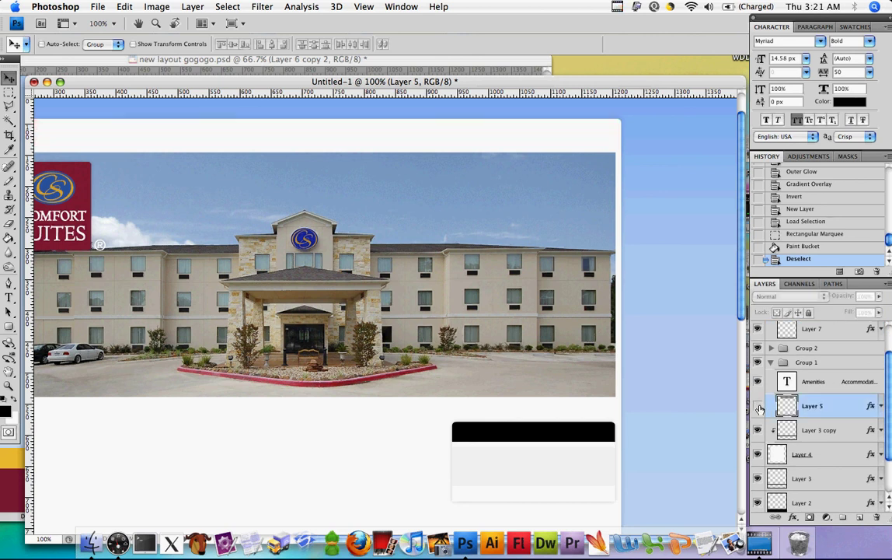
{"action": "left_click", "coordinate": [757, 407]}
{"action": "left_click", "coordinate": [758, 407]}
{"action": "left_click", "coordinate": [758, 407]}
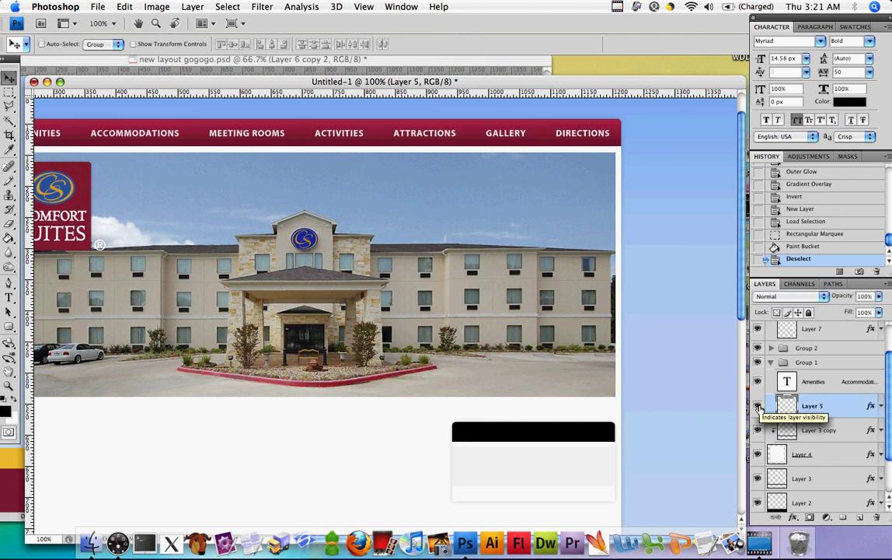
{"action": "left_click", "coordinate": [758, 407]}
{"action": "left_click", "coordinate": [758, 407]}
{"action": "right_click", "coordinate": [773, 406]}
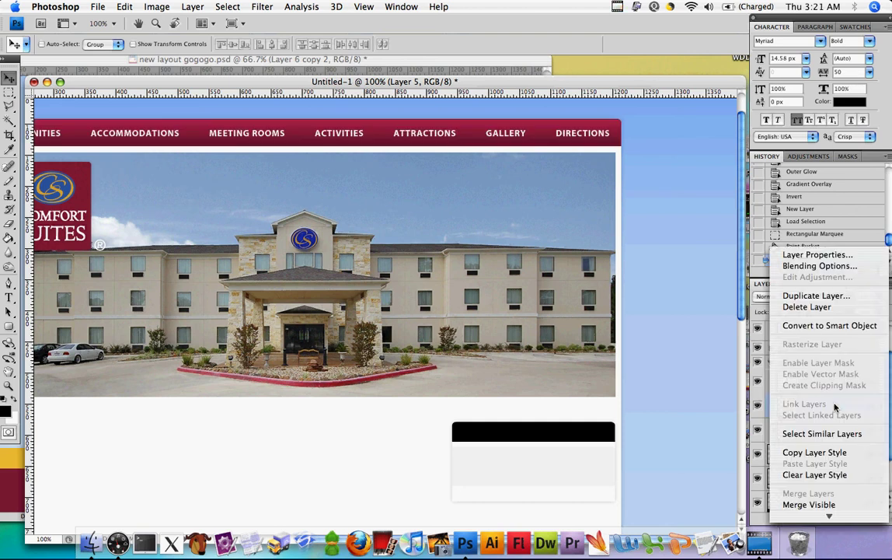
{"action": "left_click", "coordinate": [721, 410]}
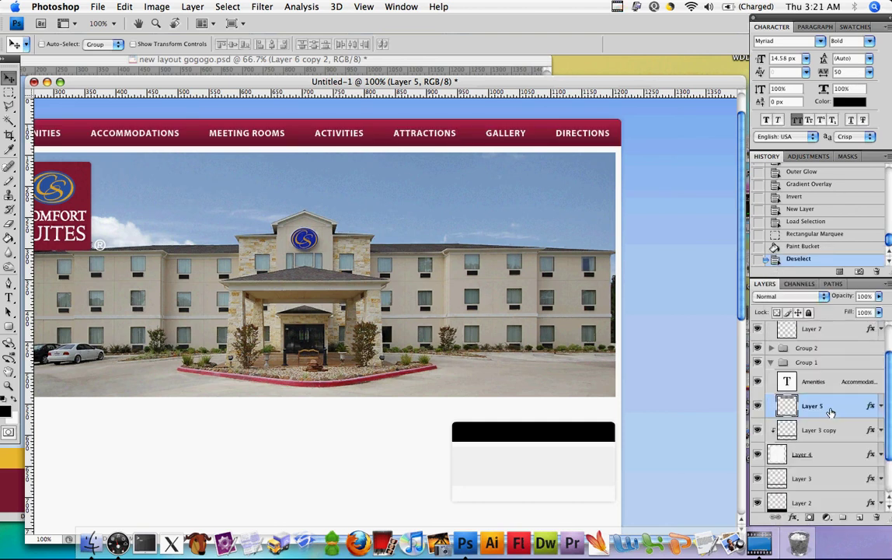
{"action": "right_click", "coordinate": [831, 411]}
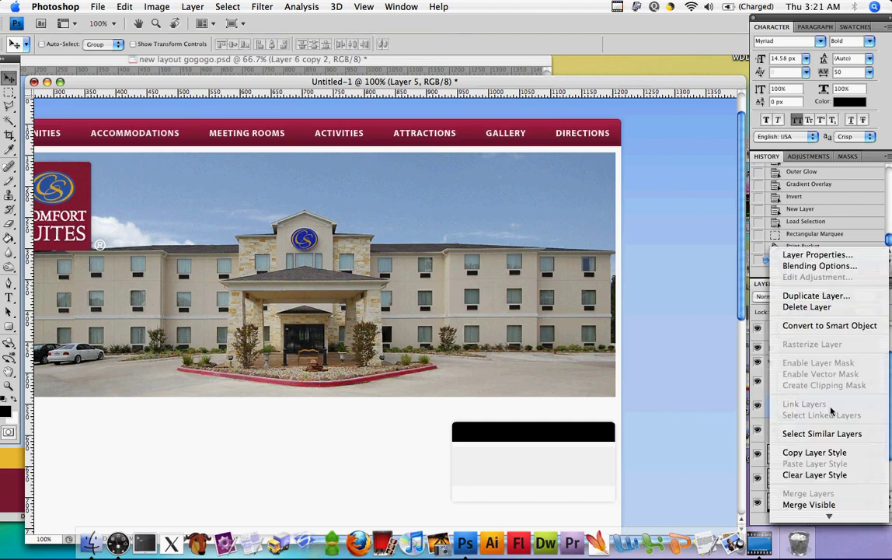
{"action": "left_click", "coordinate": [815, 451]}
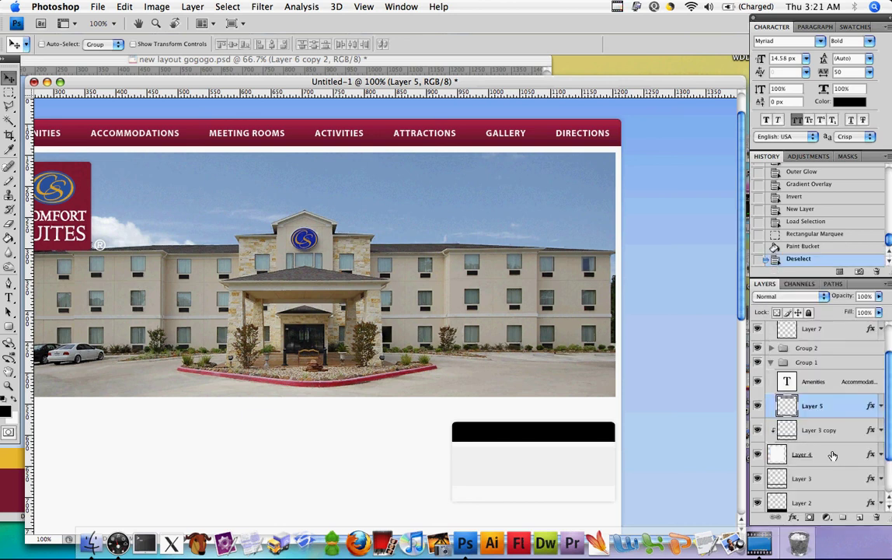
Paste the copied maroon gradient and stroke style onto the black bar's Layer 8
{"action": "left_click", "coordinate": [771, 363]}
{"action": "left_click", "coordinate": [758, 350]}
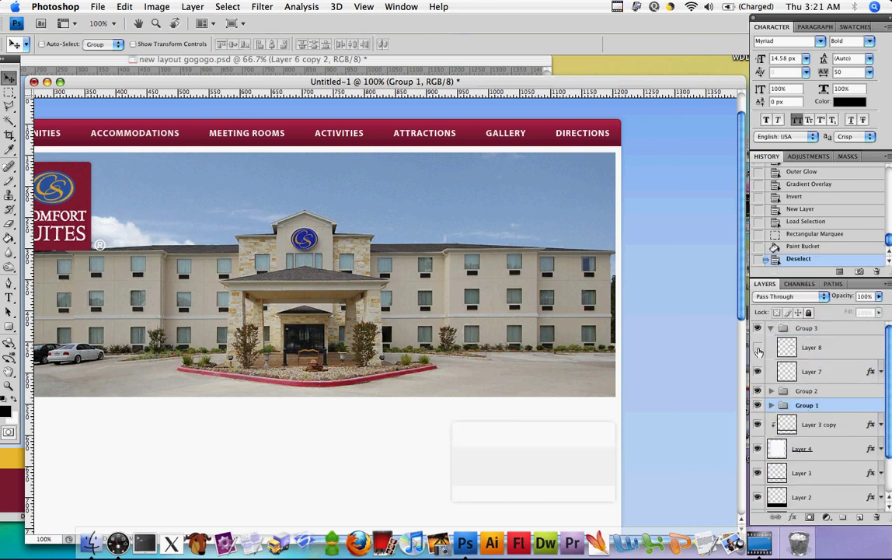
{"action": "left_click", "coordinate": [759, 350]}
{"action": "right_click", "coordinate": [772, 350]}
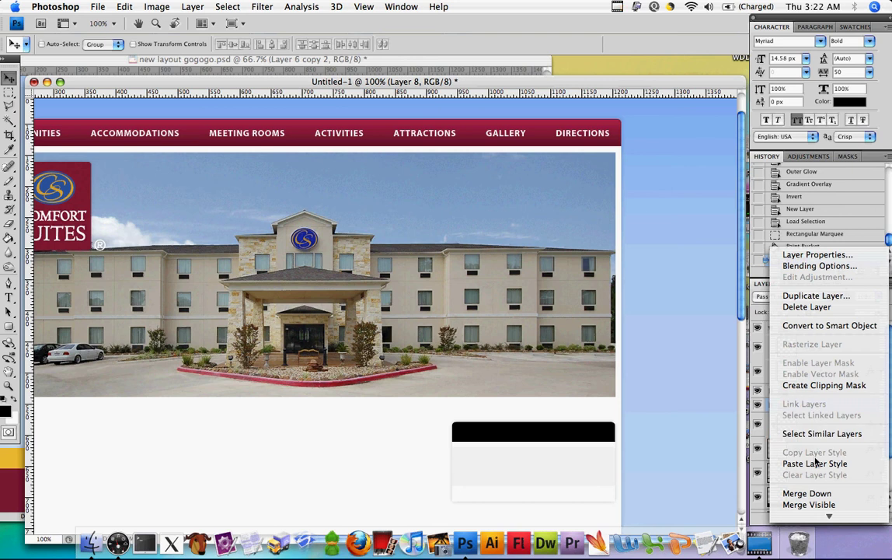
{"action": "left_click", "coordinate": [816, 407]}
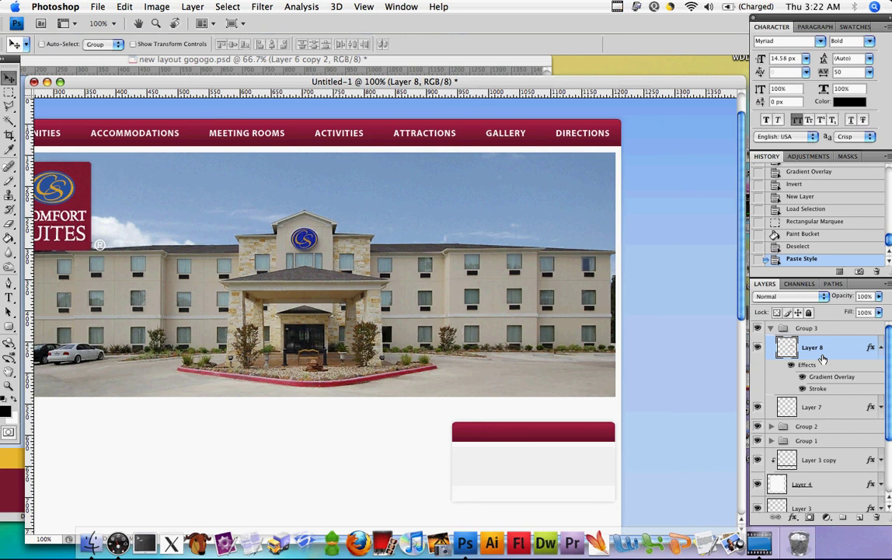
Lengthen the maroon bar by nudging a selected strip of its lower edge down
{"action": "key", "text": "super+t"}
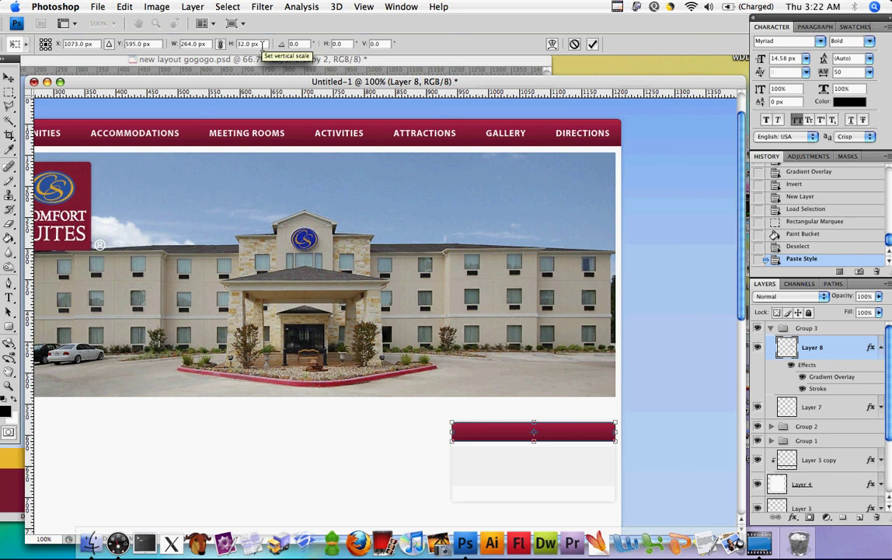
{"action": "left_click", "coordinate": [574, 44]}
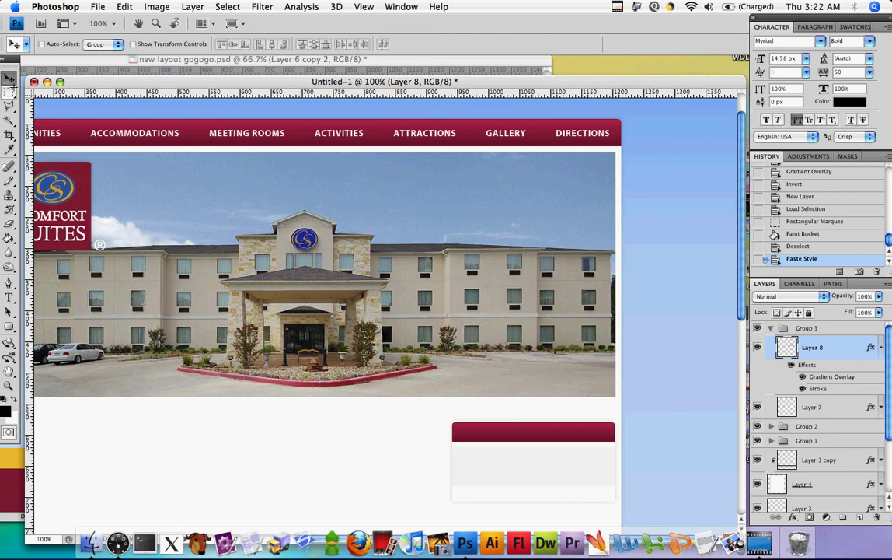
{"action": "left_click", "coordinate": [9, 91]}
{"action": "left_click", "coordinate": [70, 88]}
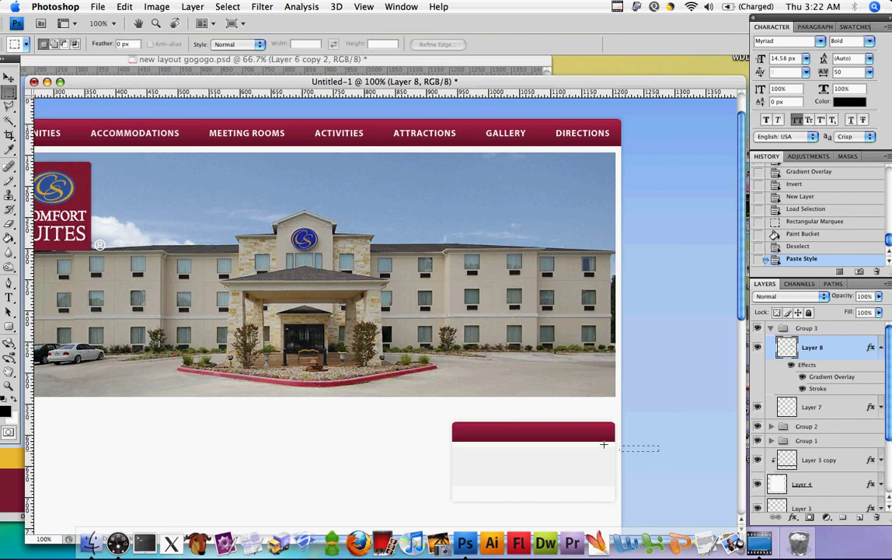
{"action": "left_click_drag", "start_coordinate": [603, 444], "coordinate": [419, 432]}
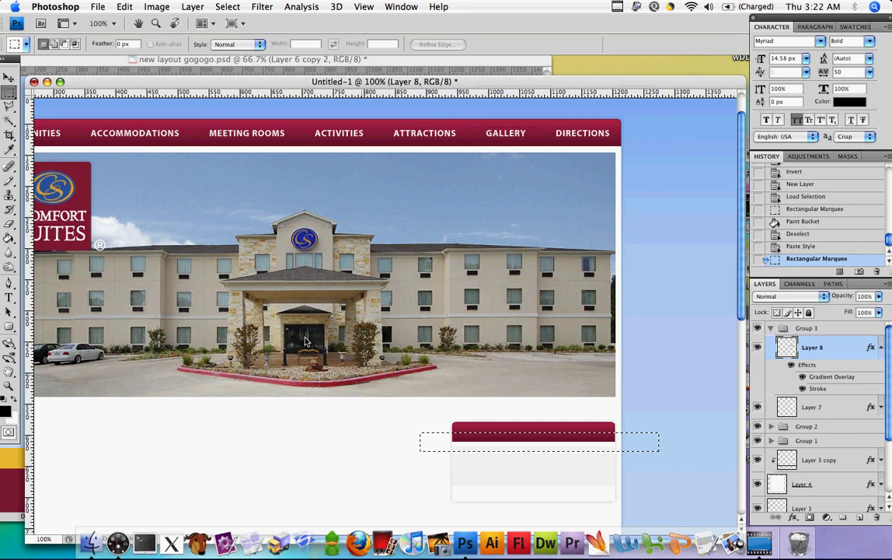
{"action": "left_click", "coordinate": [11, 76]}
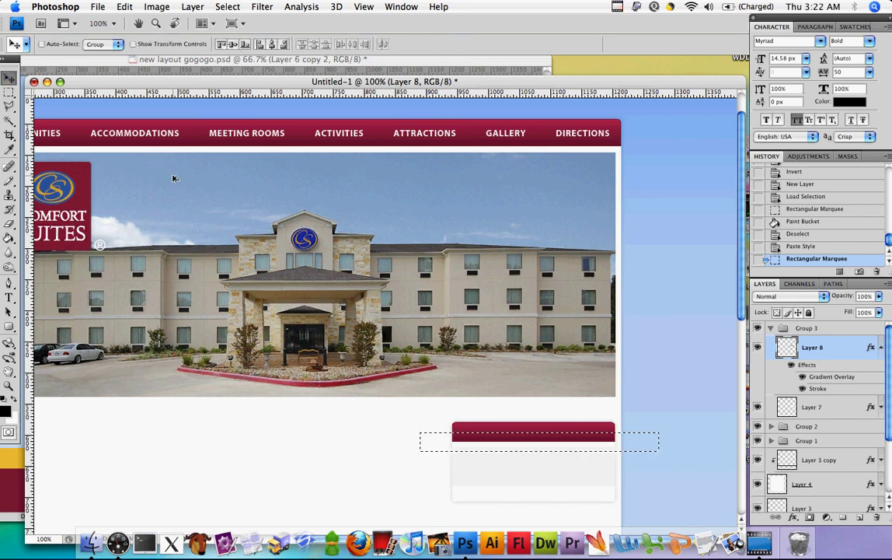
{"action": "key", "text": "Down"}
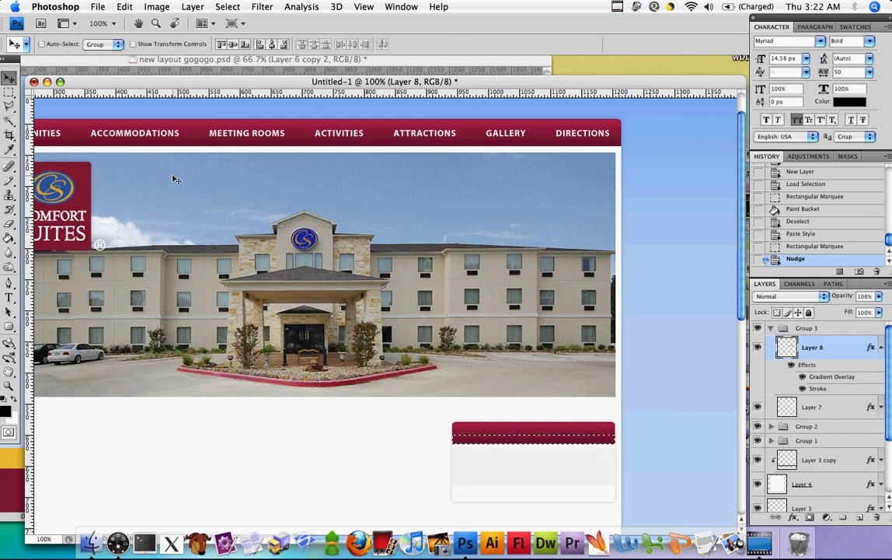
{"action": "key", "text": "cmd+d"}
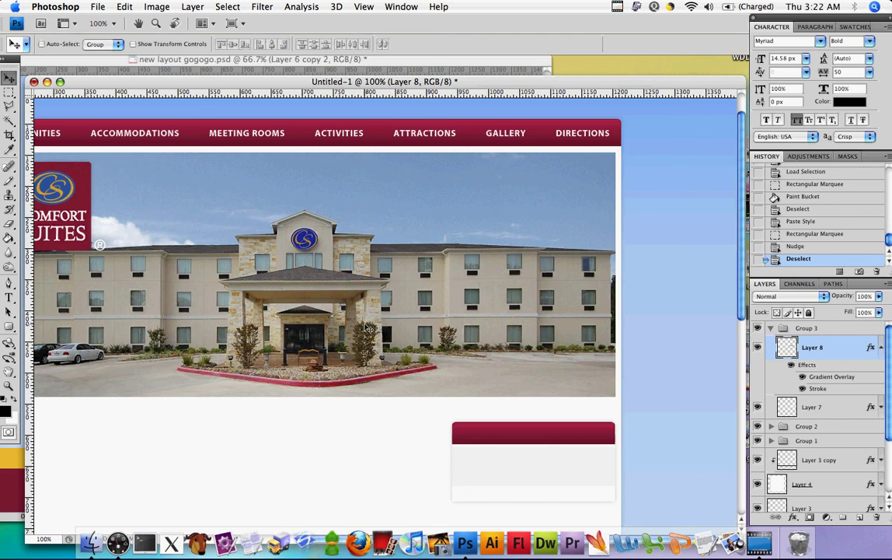
Check the bar now measures 264 × 36 px, then view the page at actual pixel size
{"action": "key", "text": "cmd+t"}
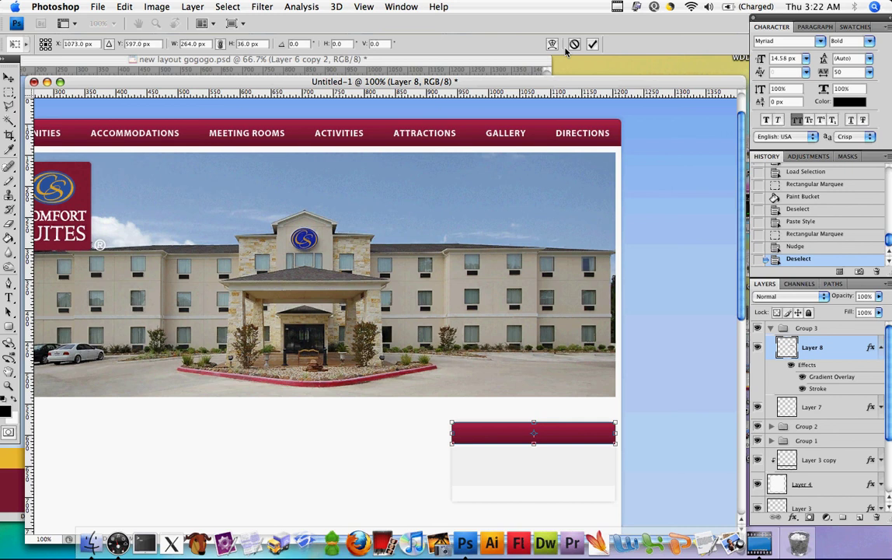
{"action": "left_click_drag", "start_coordinate": [558, 87], "coordinate": [552, 69]}
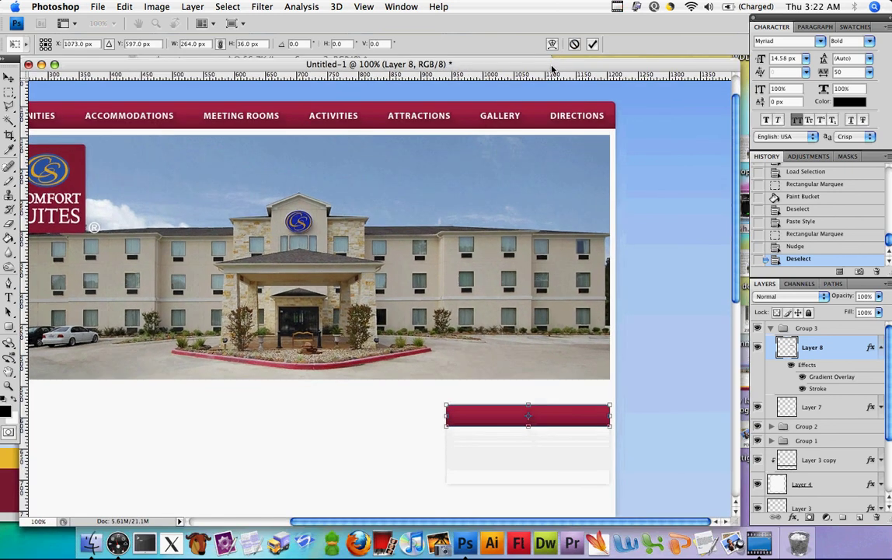
{"action": "left_click", "coordinate": [575, 45]}
{"action": "key", "text": "super+0"}
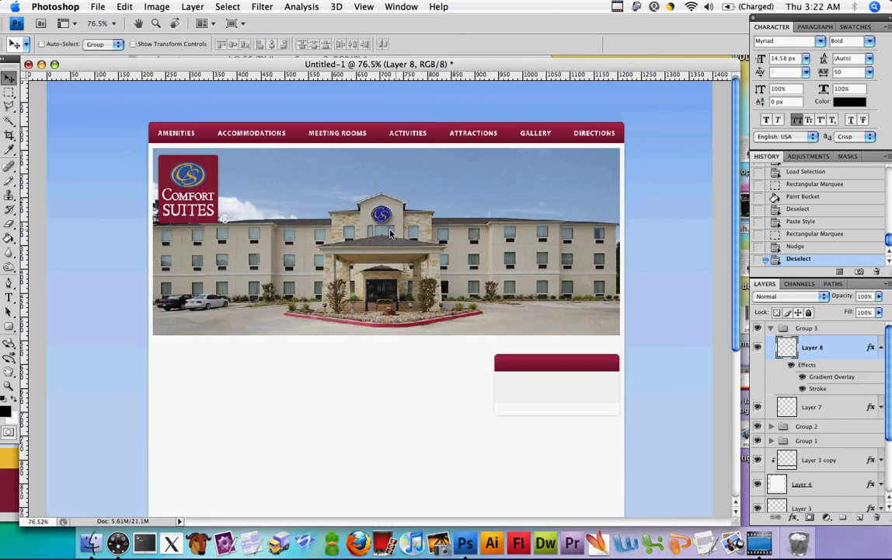
{"action": "key", "text": "z"}
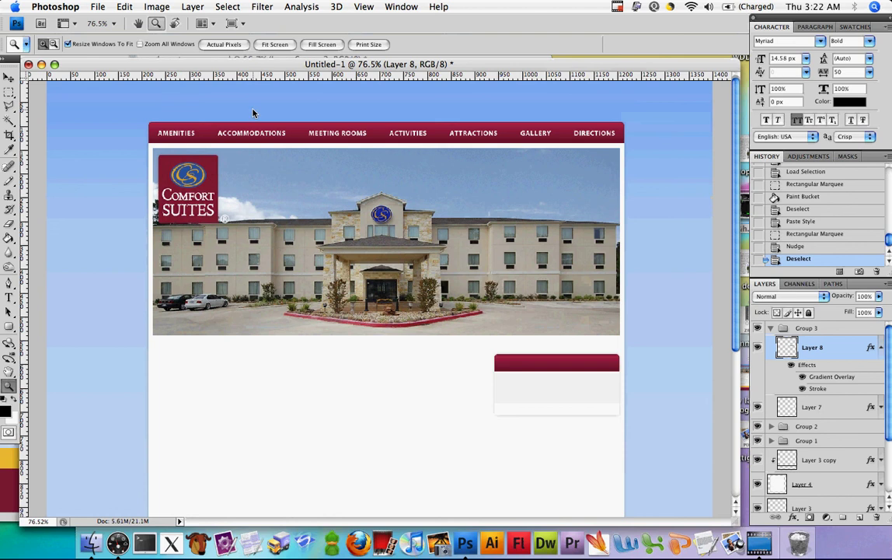
{"action": "left_click", "coordinate": [226, 44]}
{"action": "scroll", "coordinate": [503, 292], "scroll_direction": "right", "scroll_amount": 2}
{"action": "scroll", "coordinate": [513, 292], "scroll_direction": "down", "scroll_amount": 5}
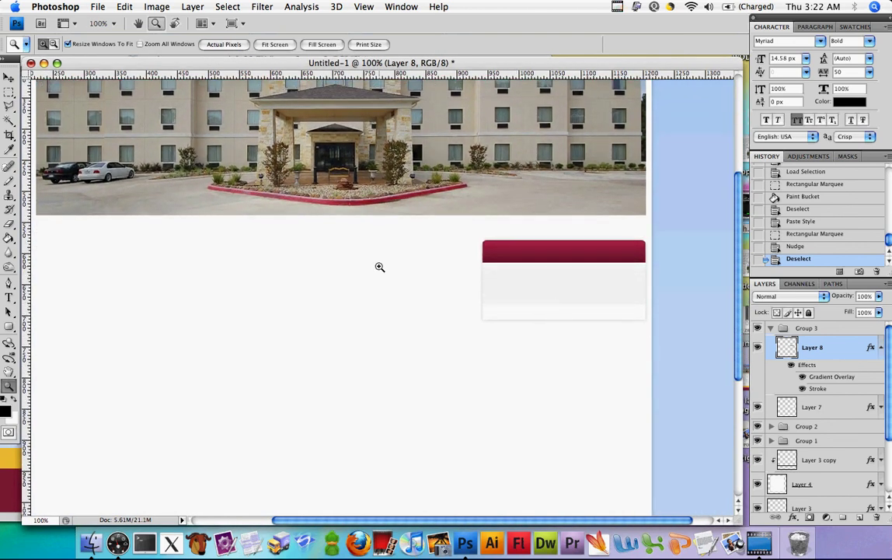
Nudge the lower part of the pale box on Layer 7 down a few pixels, then zoom out
{"action": "key", "text": "m"}
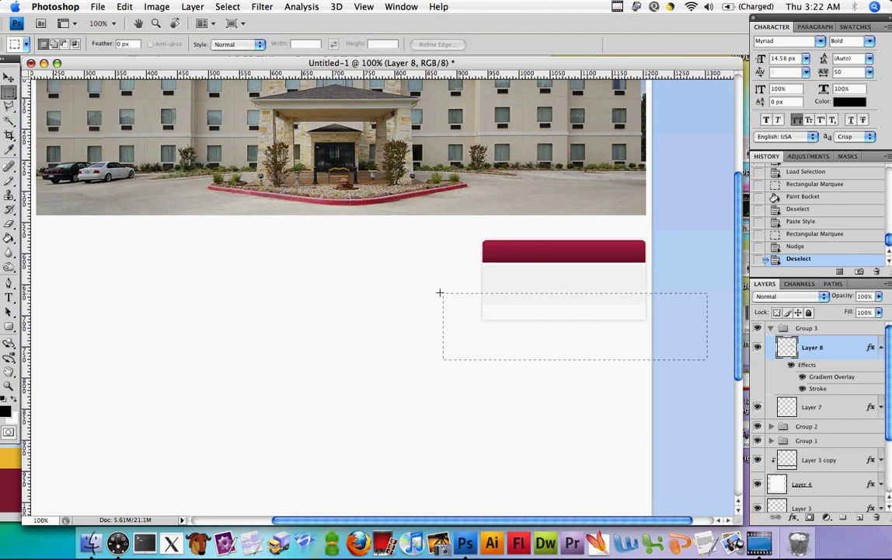
{"action": "left_click_drag", "start_coordinate": [440, 292], "coordinate": [416, 291]}
{"action": "left_click", "coordinate": [9, 78]}
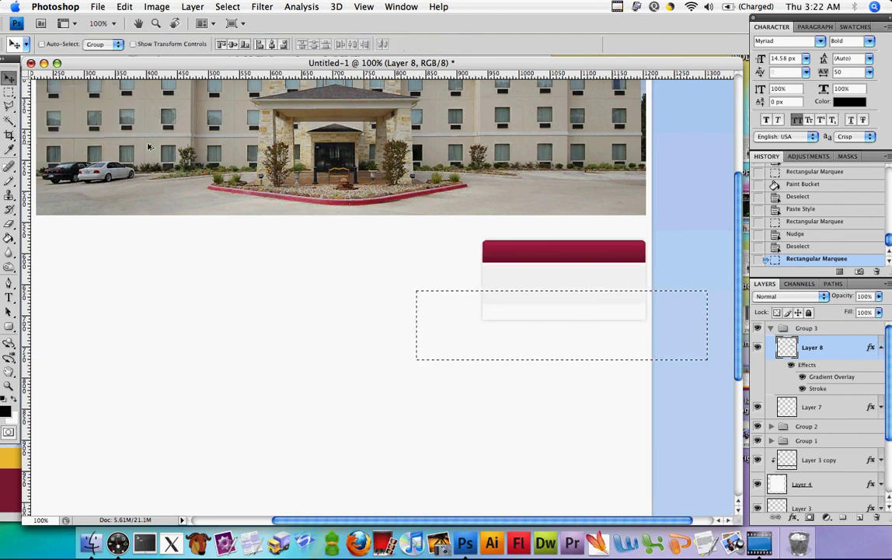
{"action": "key", "text": "Left"}
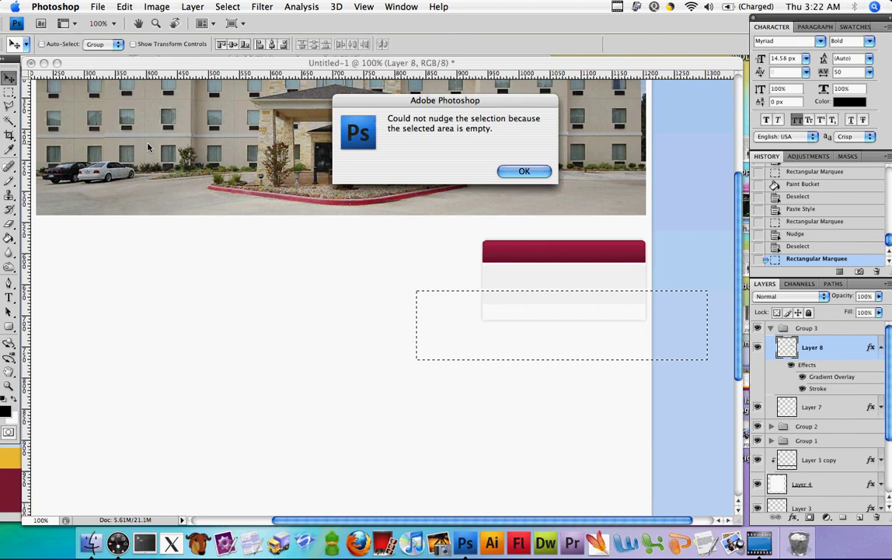
{"action": "key", "text": "Return"}
{"action": "key", "text": "alt+bracketleft"}
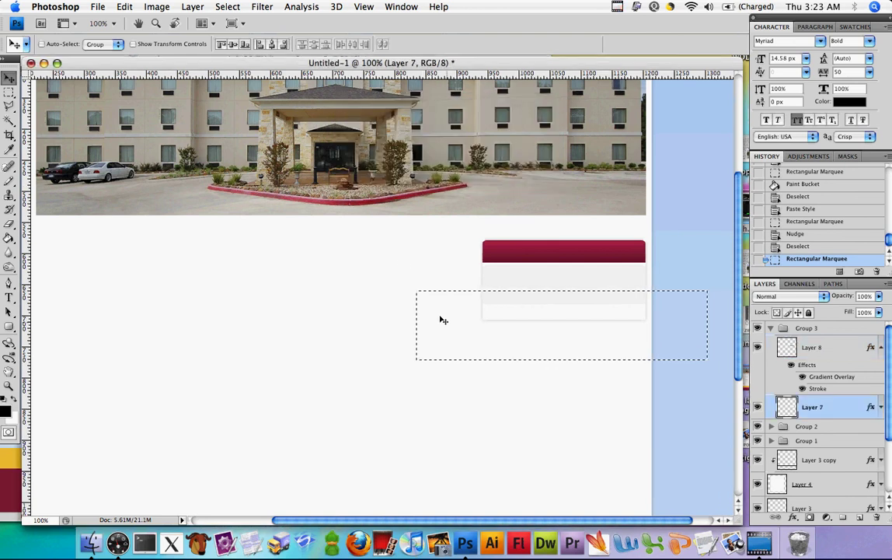
{"action": "key", "text": "Down"}
{"action": "key", "text": "Down"}
{"action": "key", "text": "Down"}
{"action": "key", "text": "Down"}
{"action": "key", "text": "Down"}
{"action": "key", "text": "Down"}
{"action": "key", "text": "Down"}
{"action": "key", "text": "Down"}
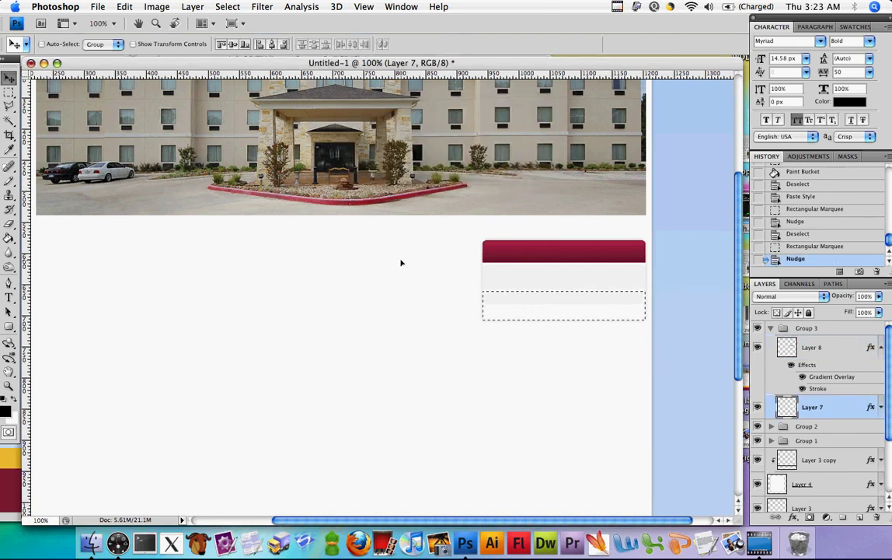
{"action": "key", "text": "super+d"}
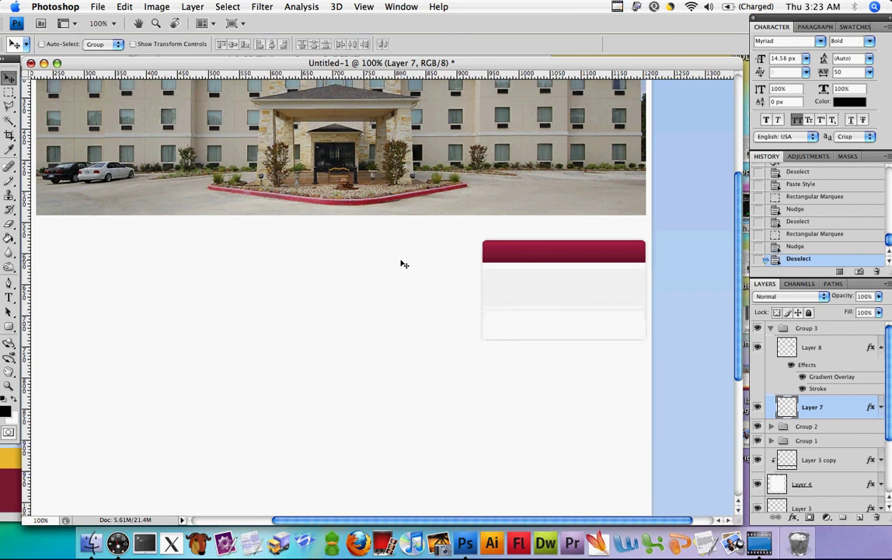
{"action": "left_click", "coordinate": [9, 385]}
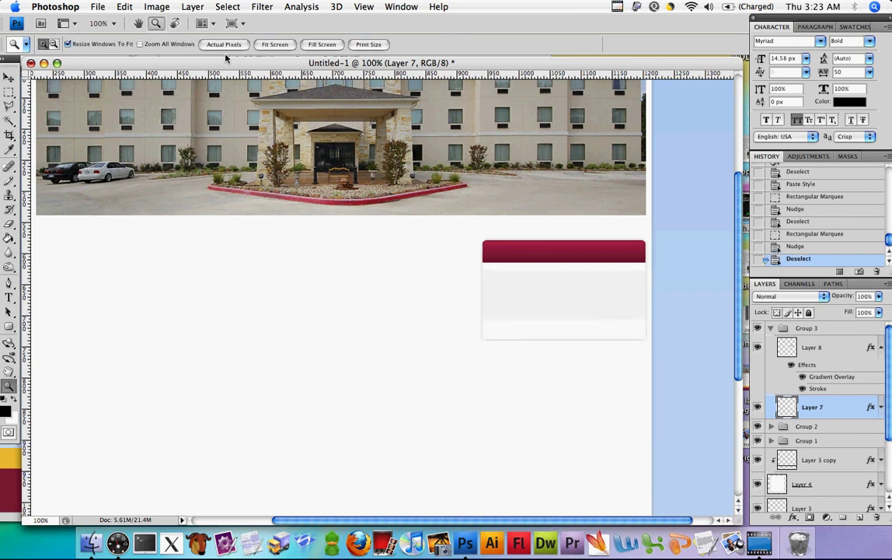
{"action": "left_click", "coordinate": [283, 85], "text": "alt"}
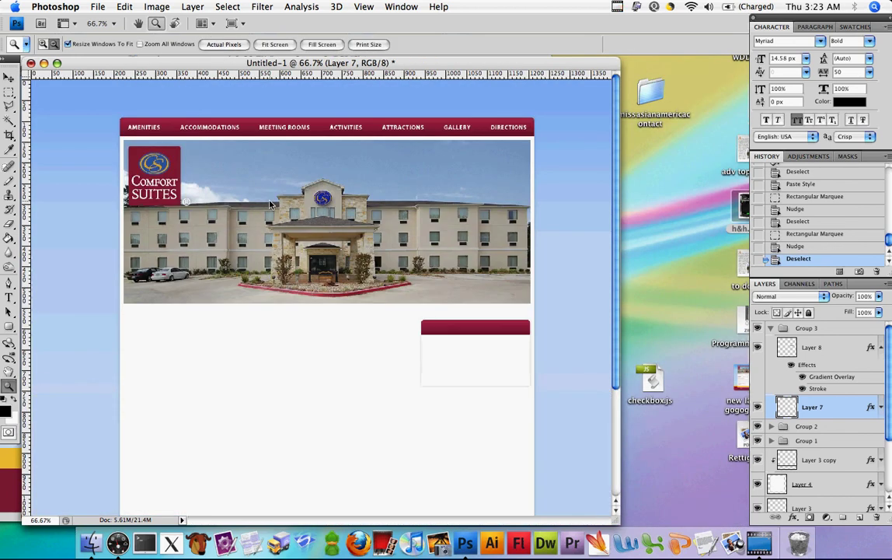
Duplicate Group 3 and nudge the copy down below the original side box
{"action": "left_click", "coordinate": [283, 85], "text": "alt"}
{"action": "left_click_drag", "start_coordinate": [275, 63], "coordinate": [686, 94]}
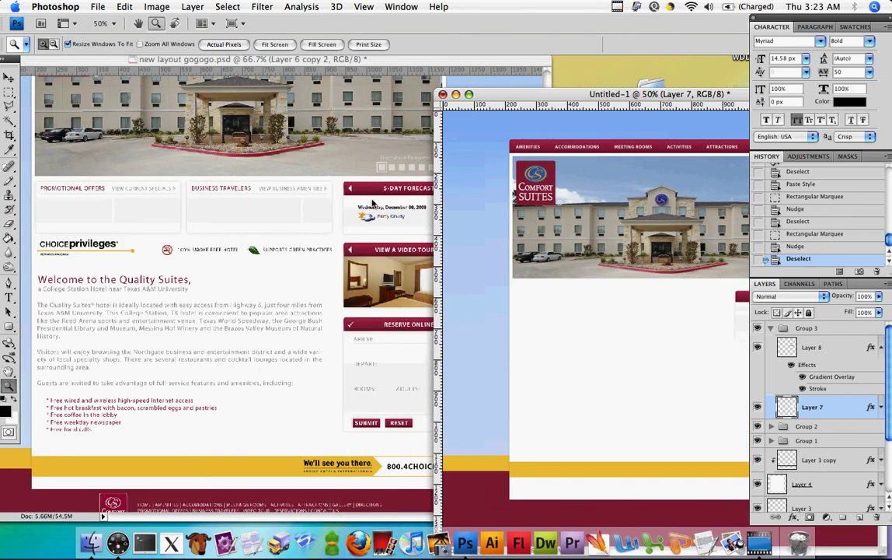
{"action": "left_click", "coordinate": [387, 105]}
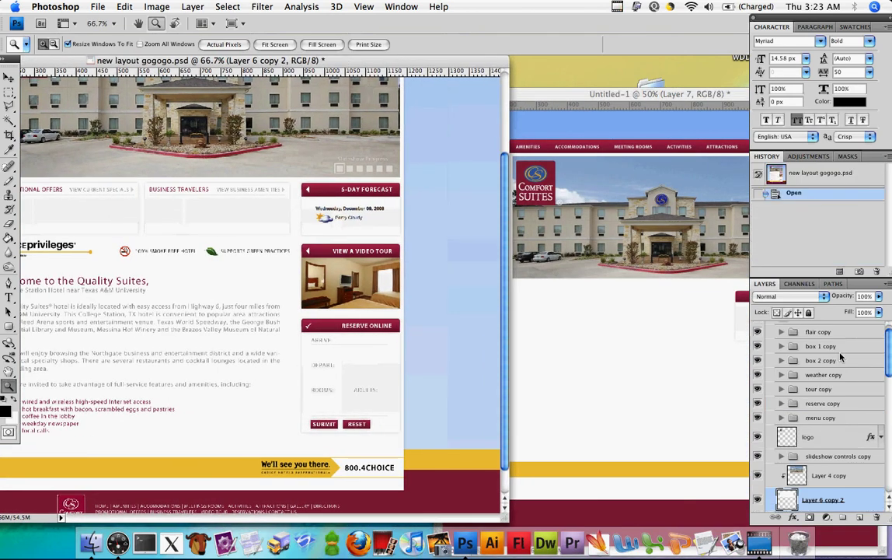
{"action": "left_click", "coordinate": [699, 355]}
{"action": "left_click", "coordinate": [766, 328]}
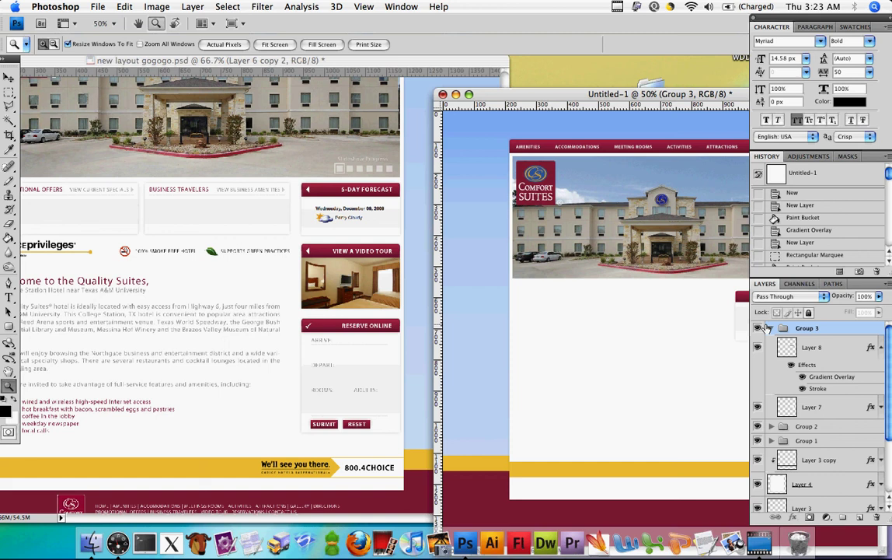
{"action": "left_click", "coordinate": [771, 328]}
{"action": "left_click_drag", "start_coordinate": [701, 93], "coordinate": [464, 65]}
{"action": "left_click_drag", "start_coordinate": [821, 327], "coordinate": [859, 517]}
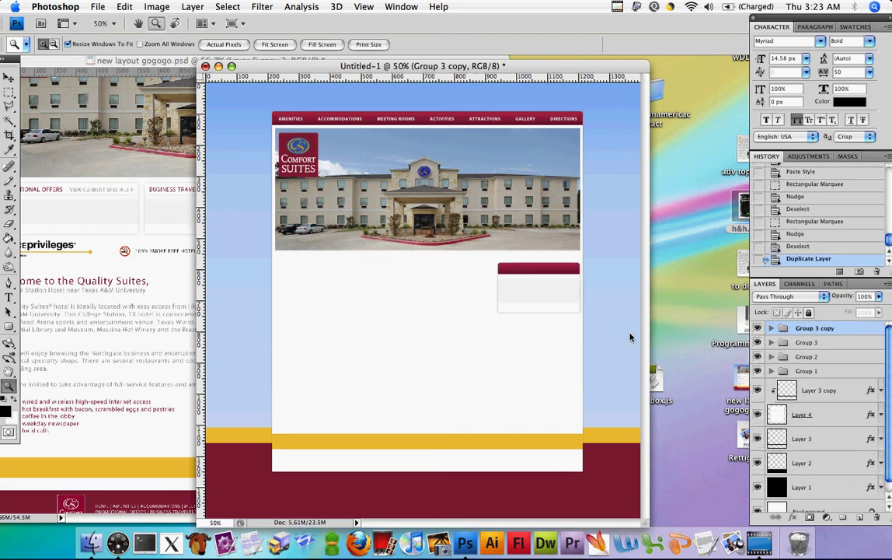
{"action": "left_click", "coordinate": [9, 77]}
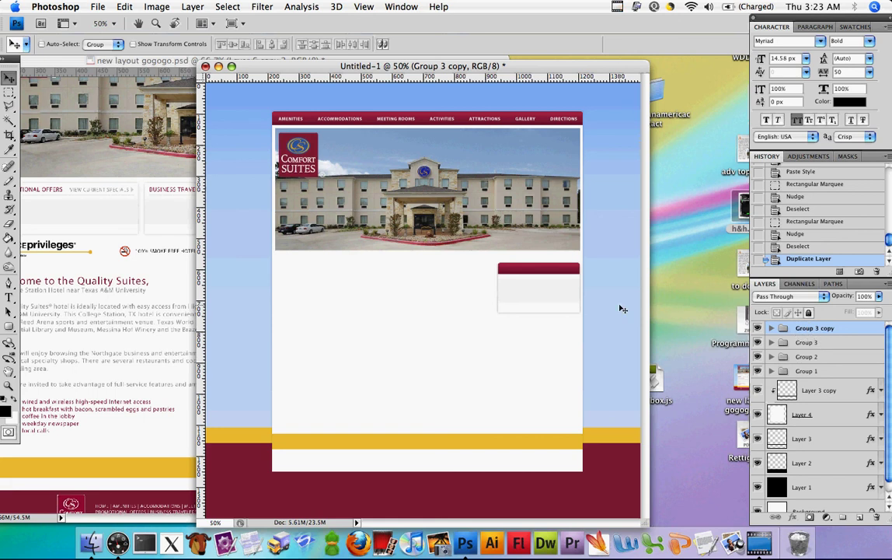
{"action": "key", "text": "shift+Down"}
{"action": "key", "text": "shift+Down"}
{"action": "key", "text": "shift+Down"}
{"action": "key", "text": "shift+Down"}
{"action": "key", "text": "shift+Down"}
{"action": "key", "text": "shift+Down"}
{"action": "key", "text": "shift+Down"}
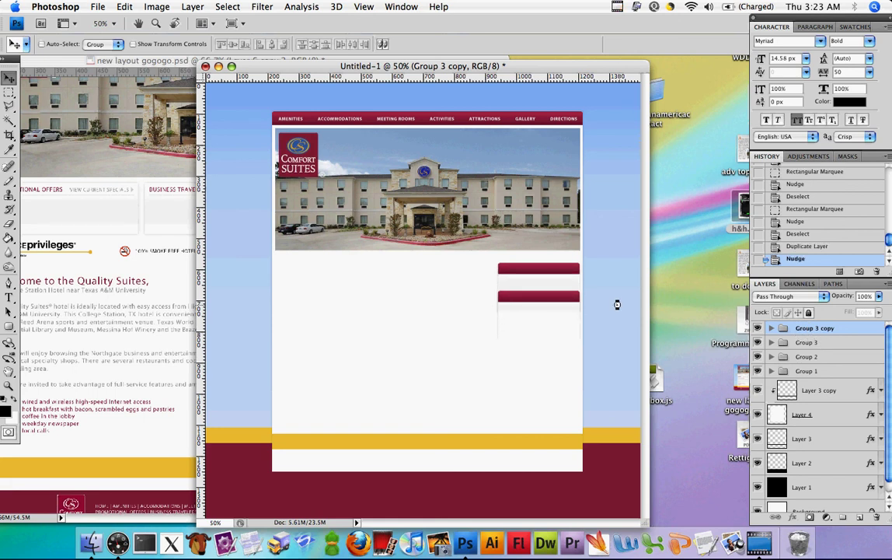
{"action": "key", "text": "shift+Down"}
{"action": "key", "text": "shift+Down"}
{"action": "key", "text": "shift+Down"}
{"action": "key", "text": "shift+Down"}
{"action": "key", "text": "shift+Down"}
{"action": "key", "text": "shift+Down"}
{"action": "key", "text": "shift+Down"}
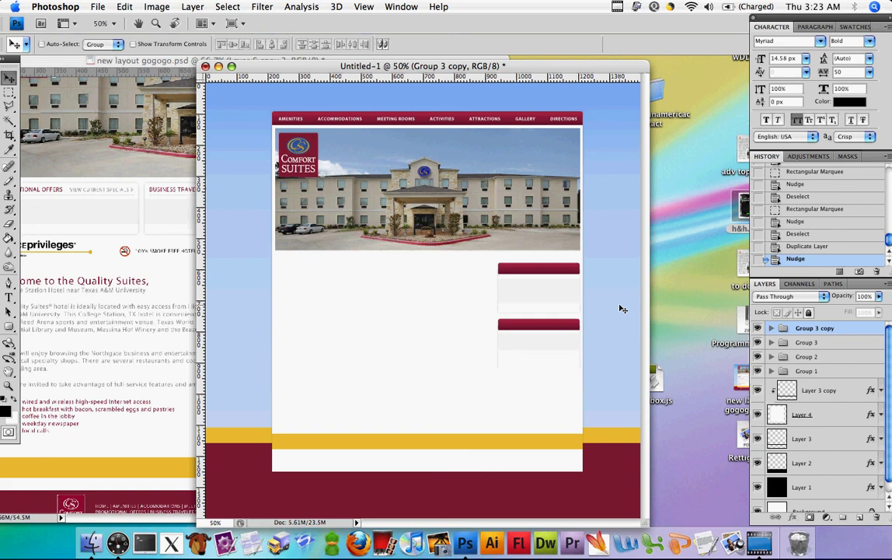
{"action": "key", "text": "shift+Down"}
{"action": "key", "text": "shift+Up"}
Add a third side box copy lower down, then shift all three boxes up together
{"action": "key", "text": "super+j"}
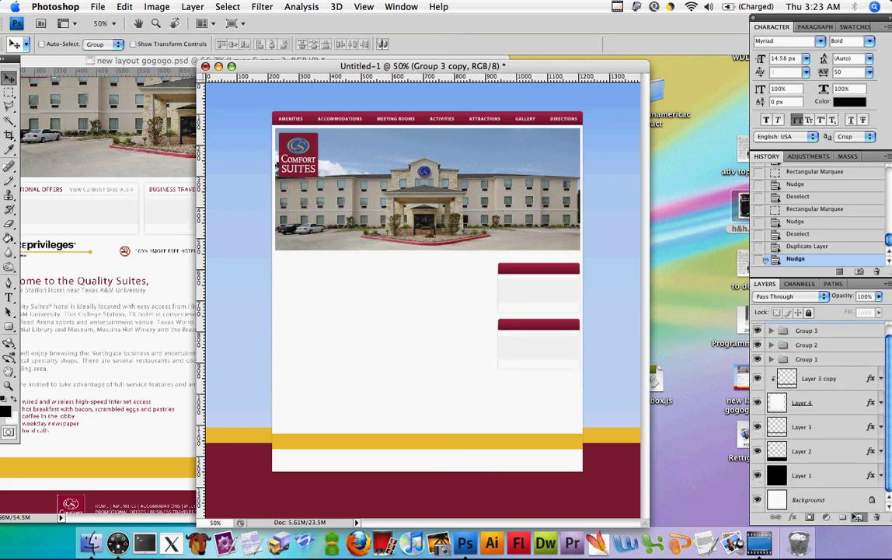
{"action": "key", "text": "shift+Down"}
{"action": "key", "text": "shift+Down"}
{"action": "key", "text": "shift+Down"}
{"action": "key", "text": "shift+Down"}
{"action": "key", "text": "shift+Down"}
{"action": "key", "text": "shift+Down"}
{"action": "key", "text": "shift+Down"}
{"action": "key", "text": "shift+Down"}
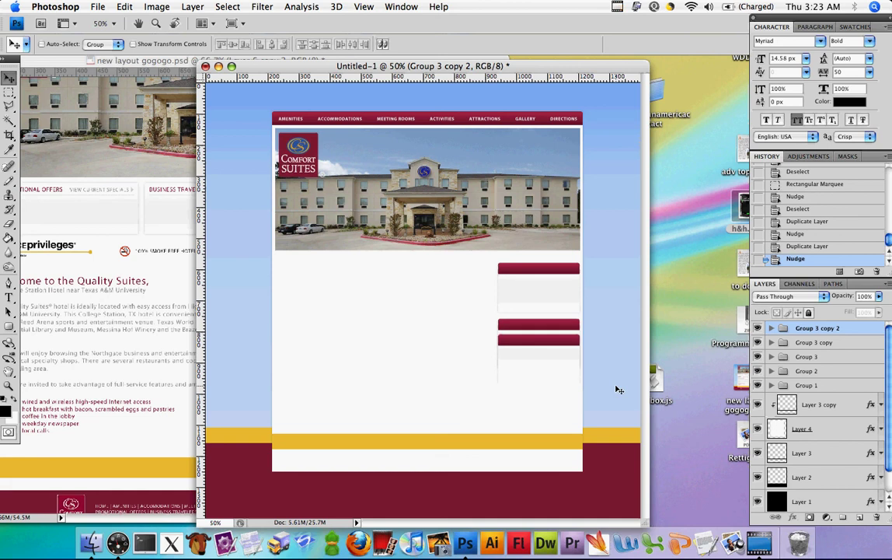
{"action": "key", "text": "shift+Down"}
{"action": "key", "text": "shift+Down"}
{"action": "key", "text": "shift+Down"}
{"action": "key", "text": "shift+Down"}
{"action": "key", "text": "shift+Down"}
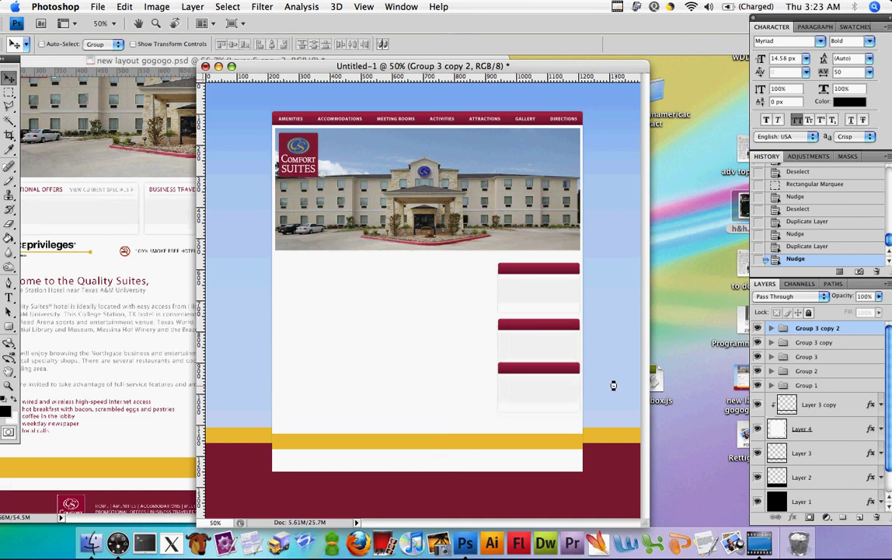
{"action": "key", "text": "shift+Down"}
{"action": "key", "text": "shift+Down"}
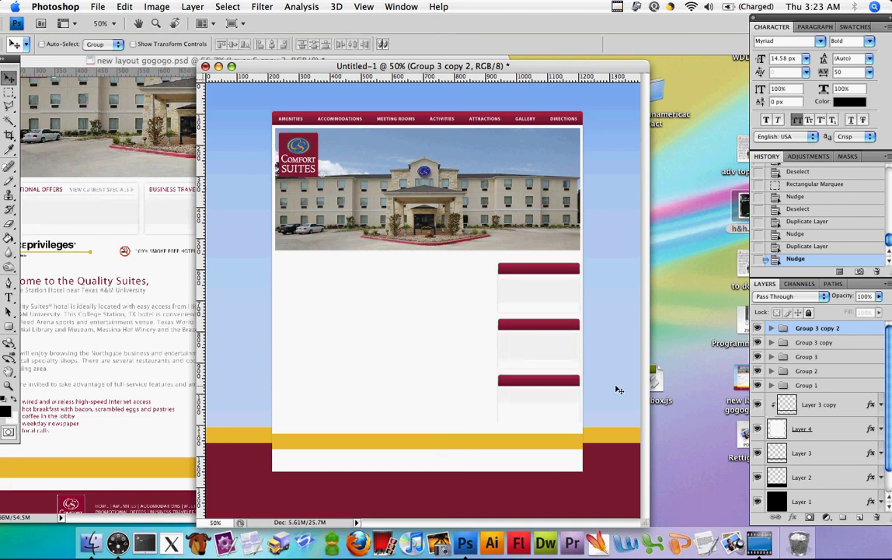
{"action": "left_click", "coordinate": [824, 359], "text": "shift"}
{"action": "key", "text": "shift+Up"}
{"action": "key", "text": "shift+Up"}
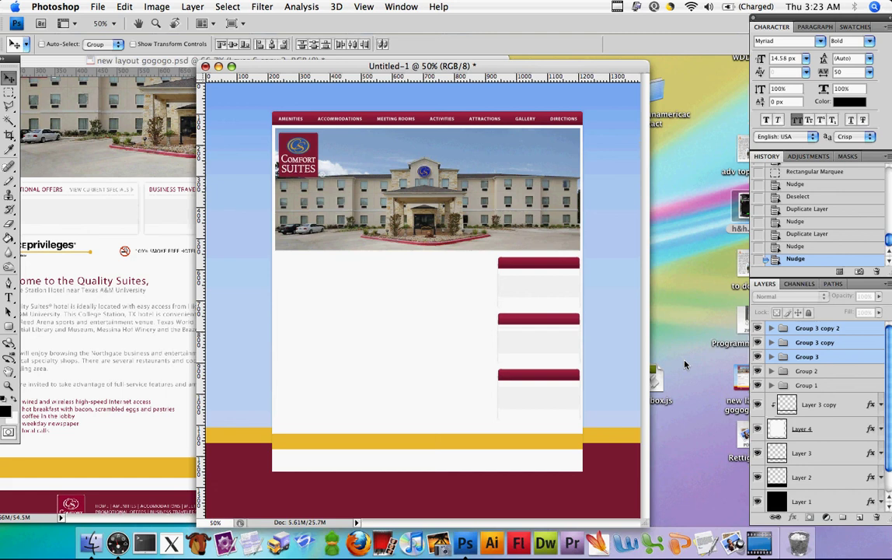
Compare the mockup against the reference layout, then return the mockup to the front
{"action": "left_click_drag", "start_coordinate": [447, 64], "coordinate": [662, 75]}
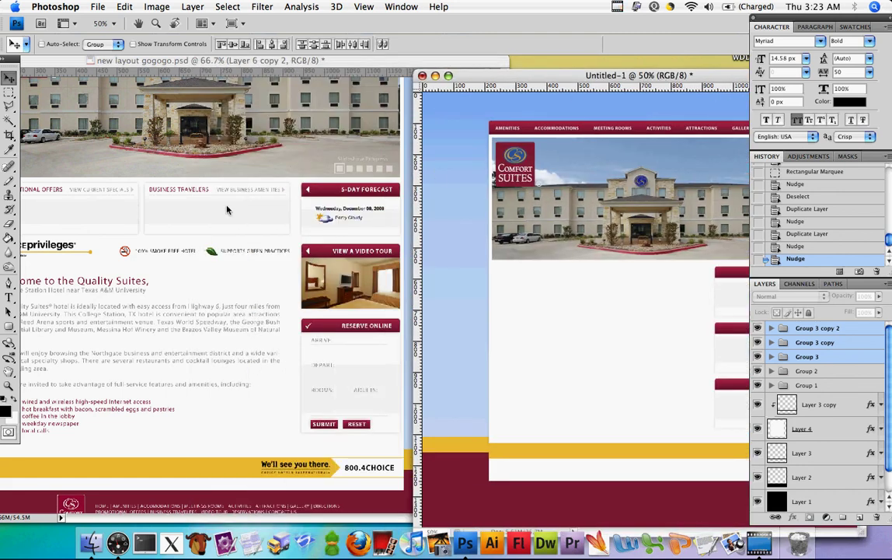
{"action": "left_click_drag", "start_coordinate": [535, 78], "coordinate": [407, 71]}
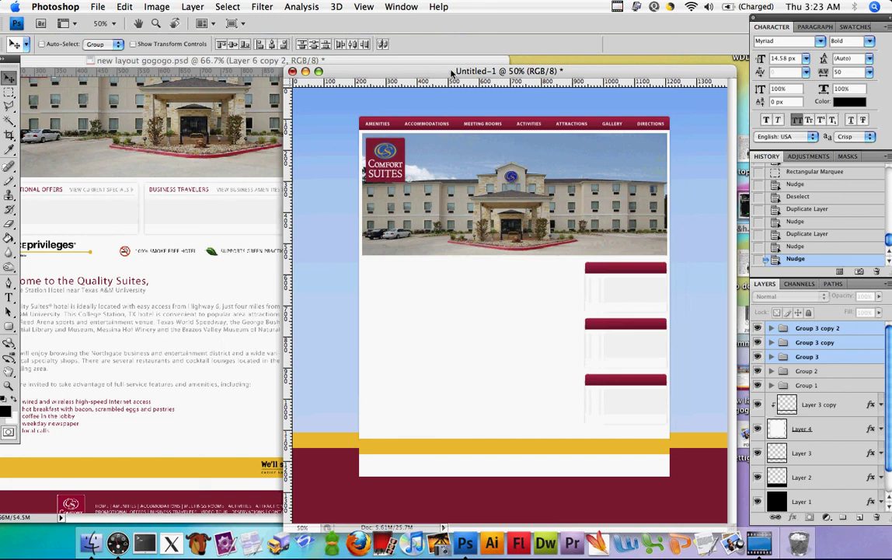
{"action": "left_click", "coordinate": [141, 220]}
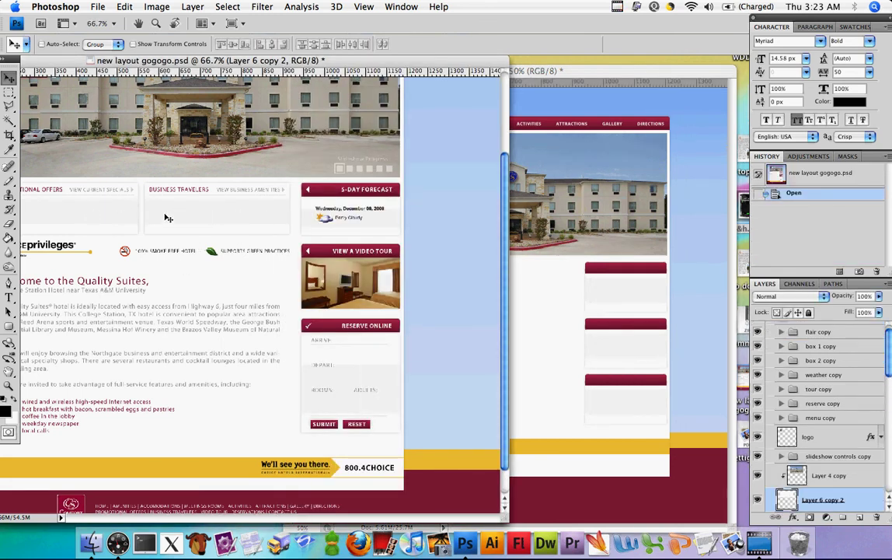
{"action": "left_click", "coordinate": [569, 299]}
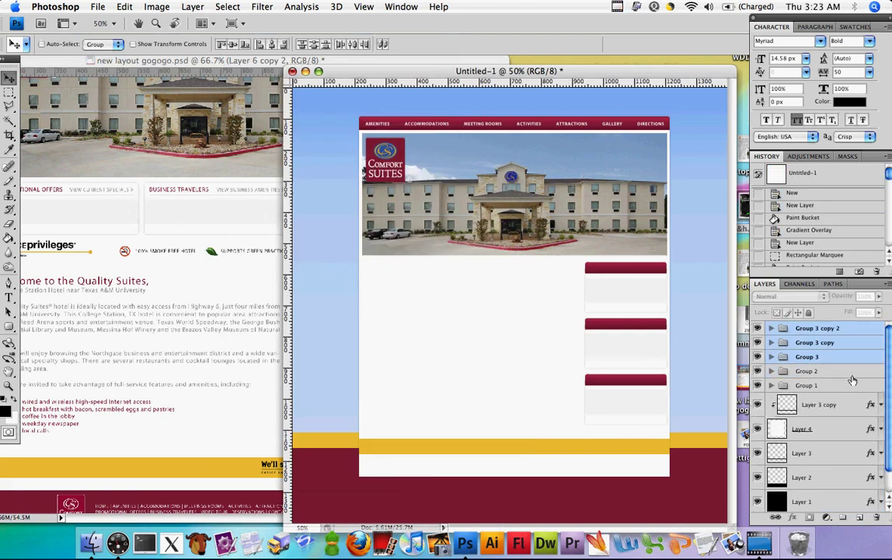
Create a new layer group and marquee-select a rectangle left of the top side box
{"action": "left_click", "coordinate": [845, 517]}
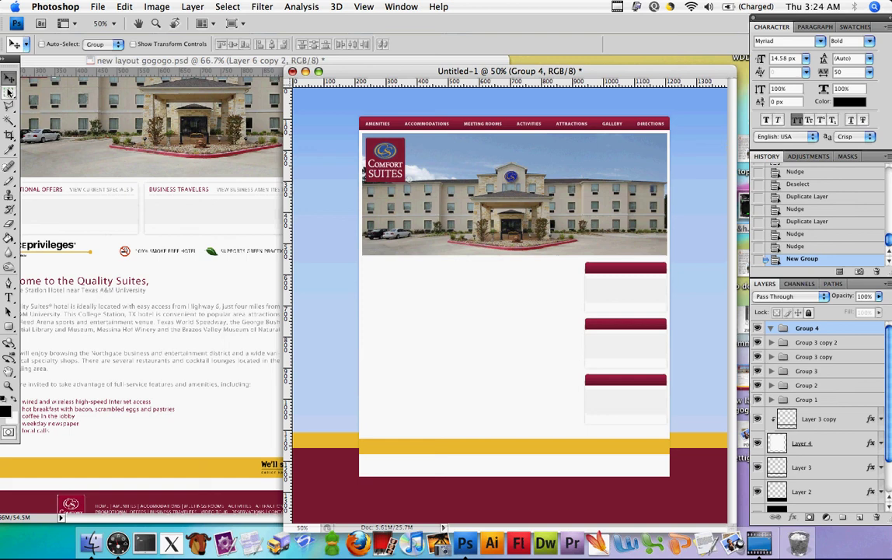
{"action": "left_click_drag", "start_coordinate": [9, 91], "coordinate": [55, 83]}
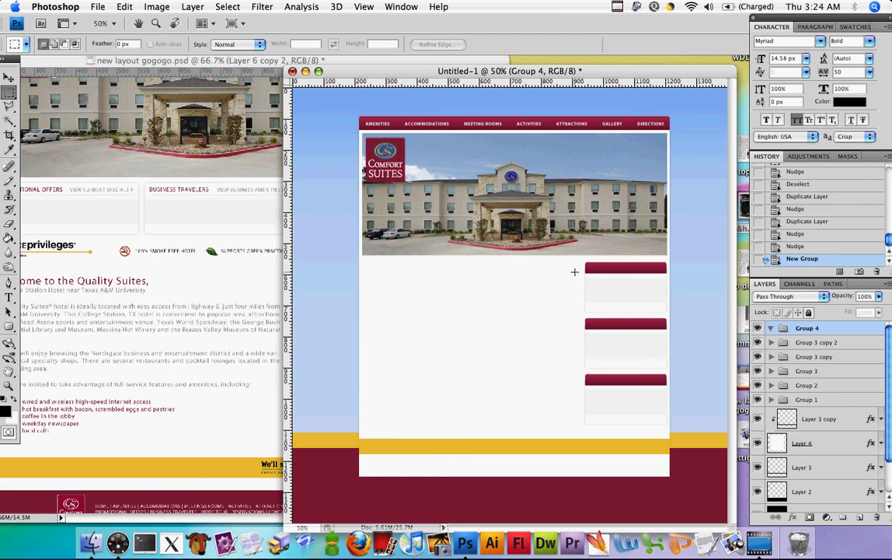
{"action": "scroll", "coordinate": [583, 300], "scroll_direction": "up", "scroll_amount": 5}
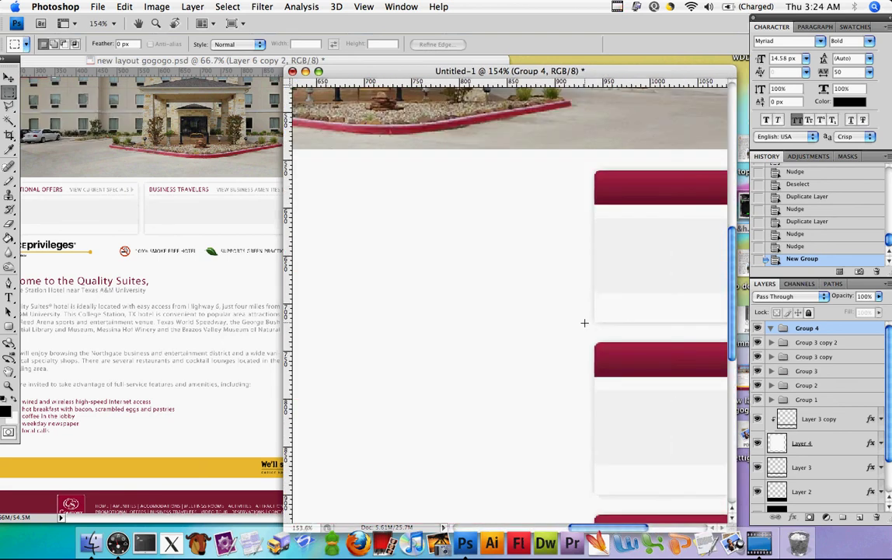
{"action": "left_click_drag", "start_coordinate": [425, 211], "coordinate": [497, 178]}
{"action": "scroll", "coordinate": [496, 183], "scroll_direction": "down", "scroll_amount": 5}
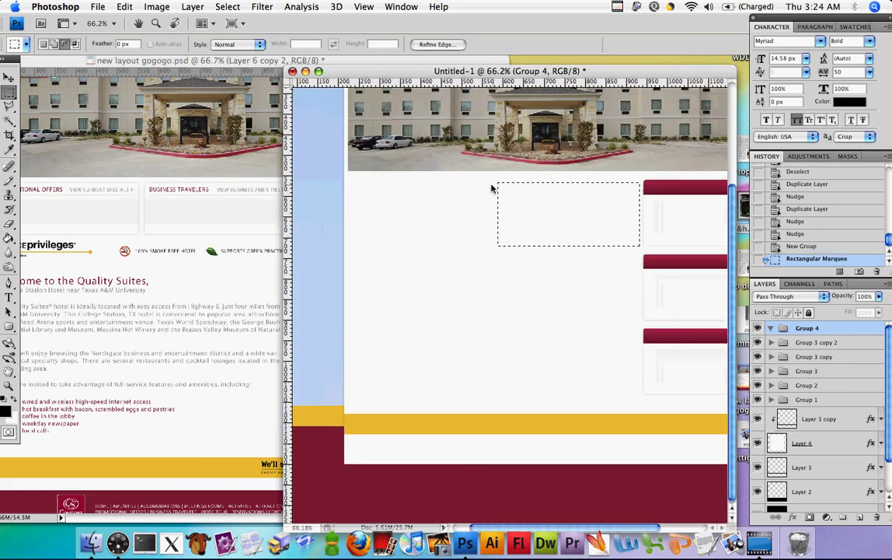
Add Layer 9 inside the group, fill the selection black, and deselect
{"action": "left_click_drag", "start_coordinate": [11, 224], "coordinate": [58, 233]}
{"action": "left_click", "coordinate": [496, 203]}
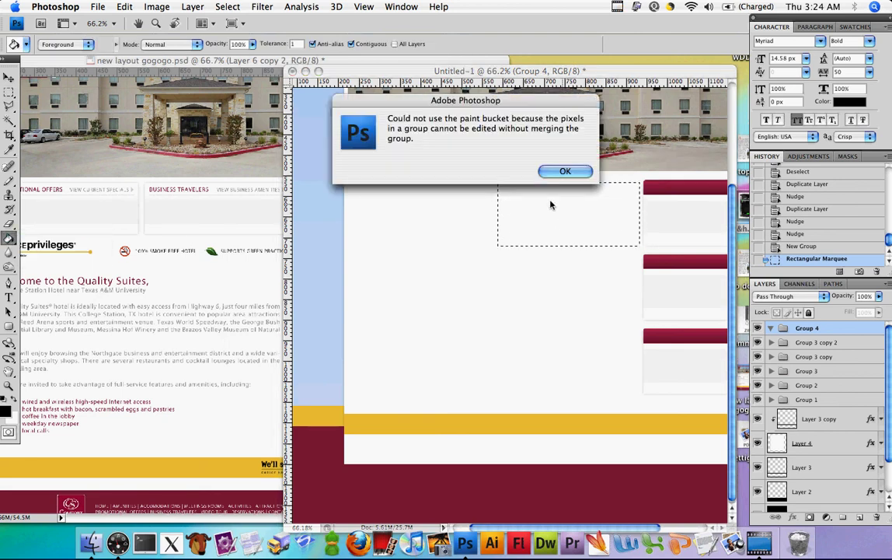
{"action": "left_click", "coordinate": [556, 170]}
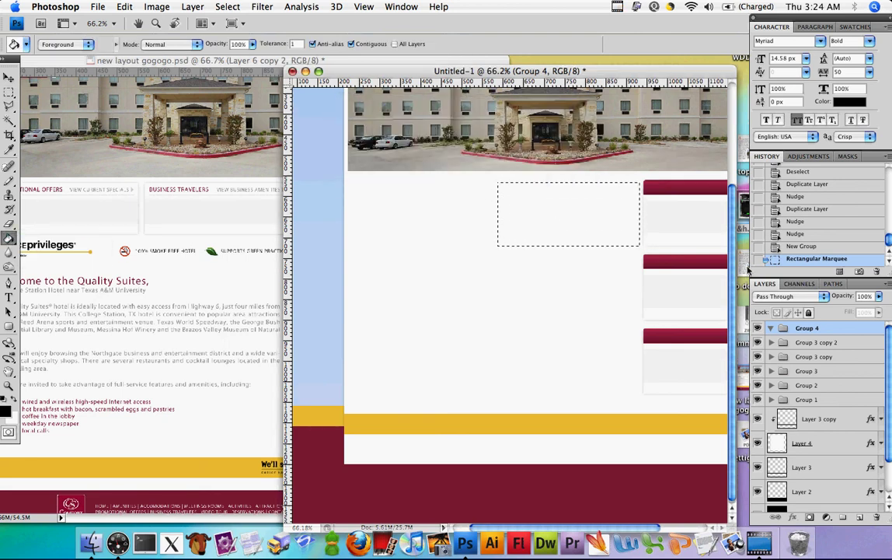
{"action": "left_click", "coordinate": [859, 518]}
{"action": "left_click", "coordinate": [508, 207]}
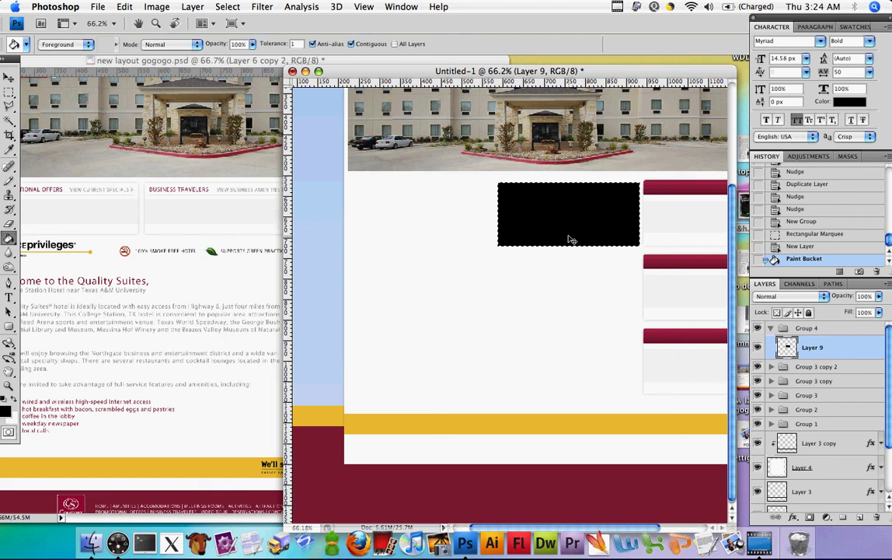
{"action": "key", "text": "super+d"}
Move the mockup window left and view the black box layer's options without changing anything
{"action": "left_click_drag", "start_coordinate": [474, 71], "coordinate": [337, 62]}
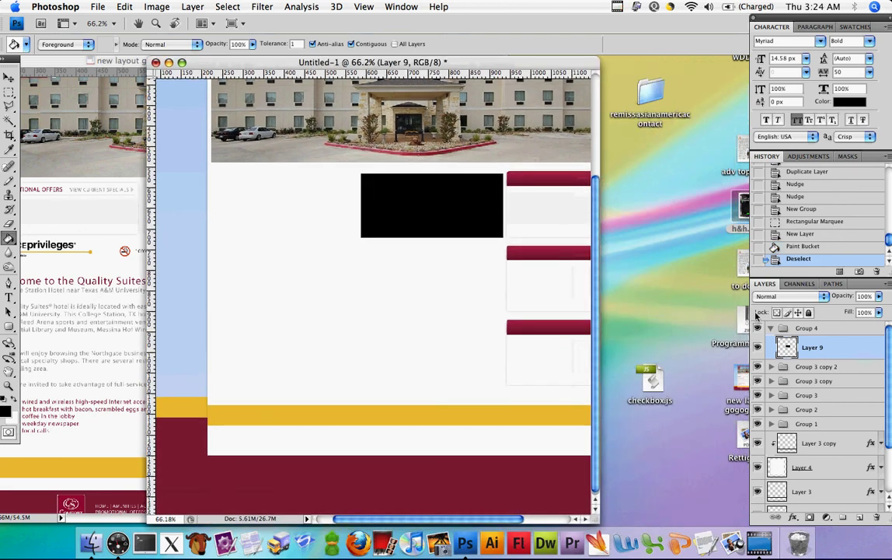
{"action": "right_click", "coordinate": [819, 348]}
{"action": "left_click", "coordinate": [537, 311]}
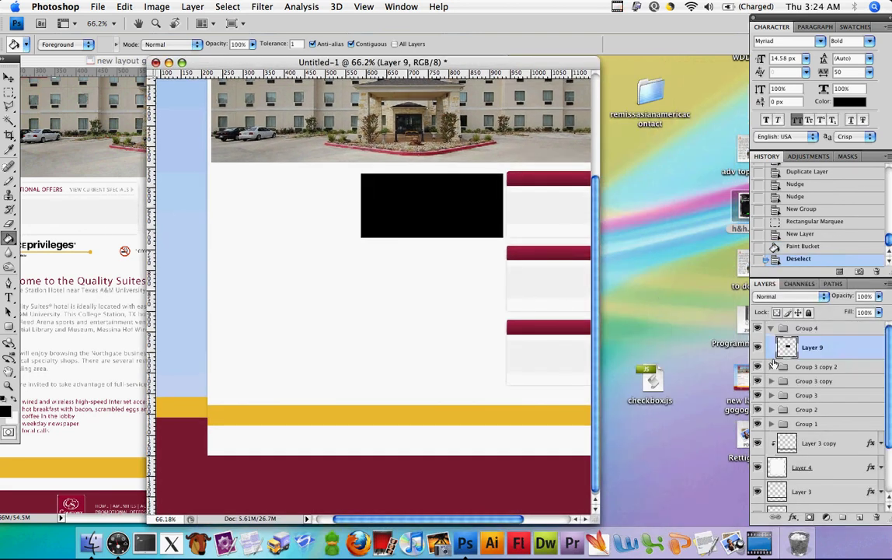